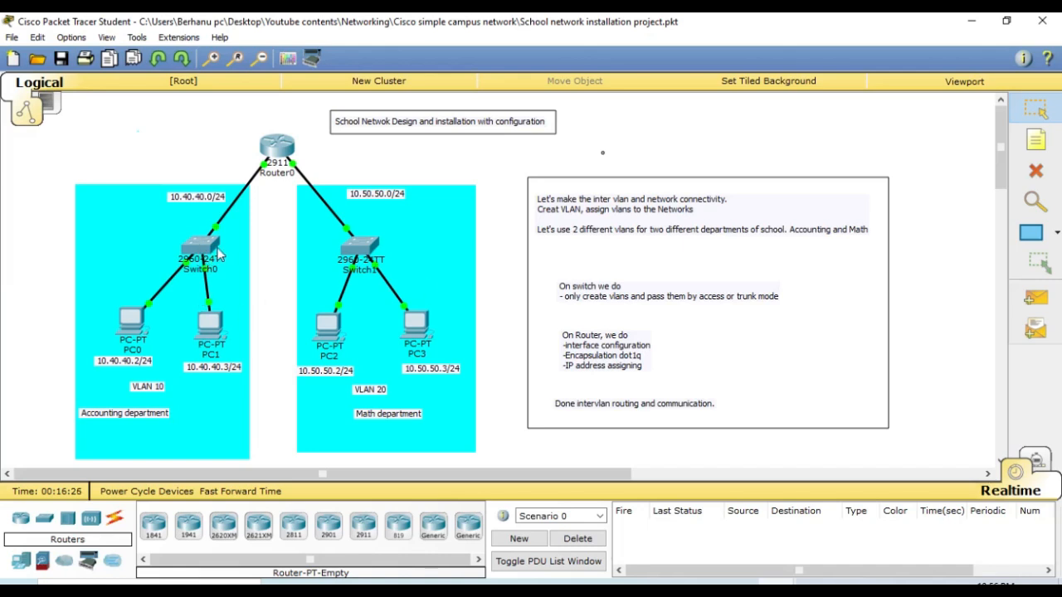
- Open the command-line interface of Switch0 in the Accounting department network
mouse_move(207, 249)
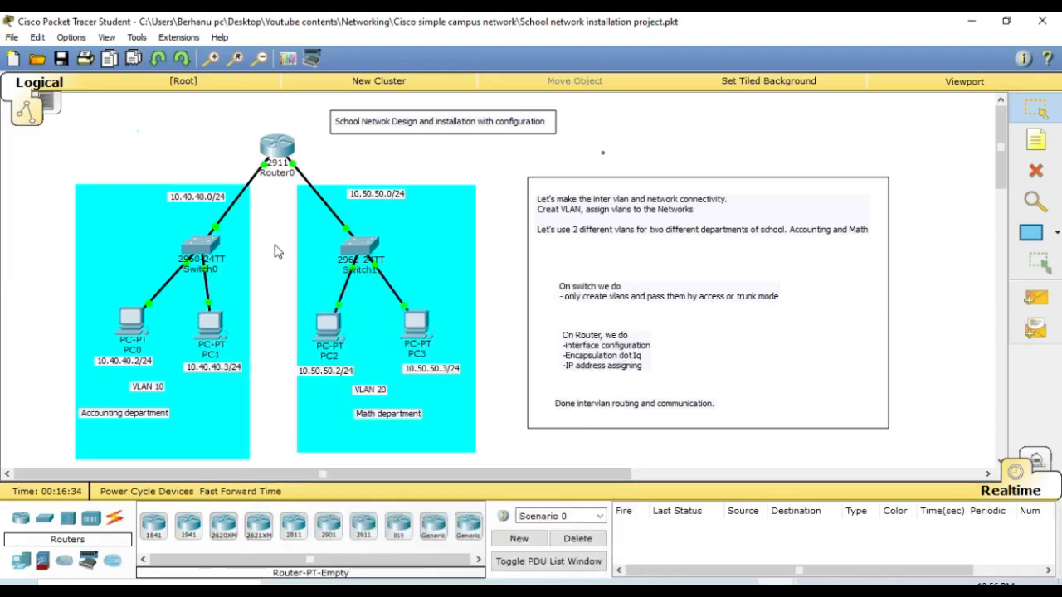
mouse_move(199, 252)
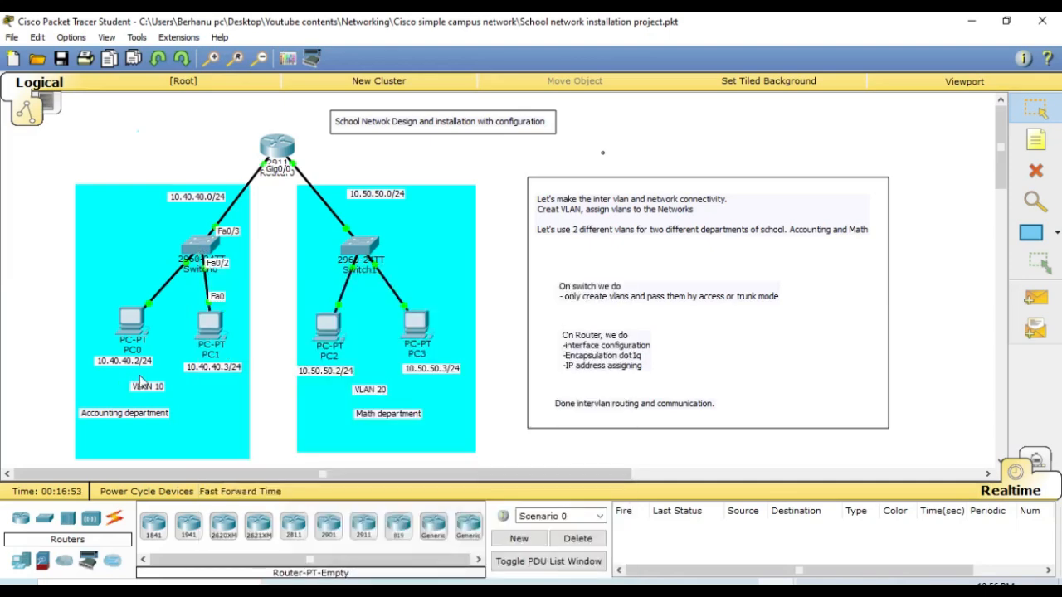
left_click(199, 252)
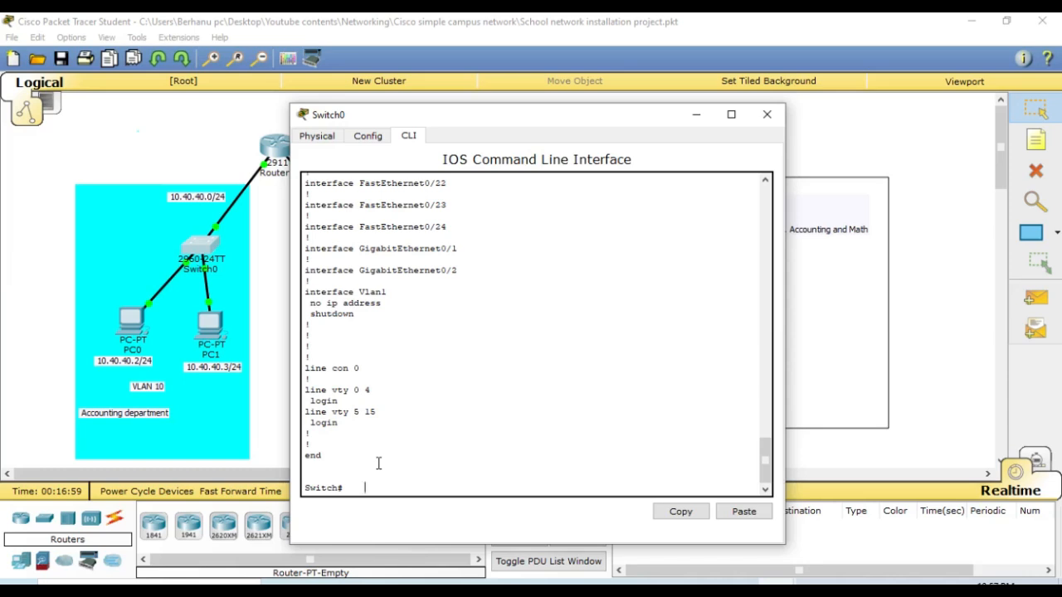
key("Return")
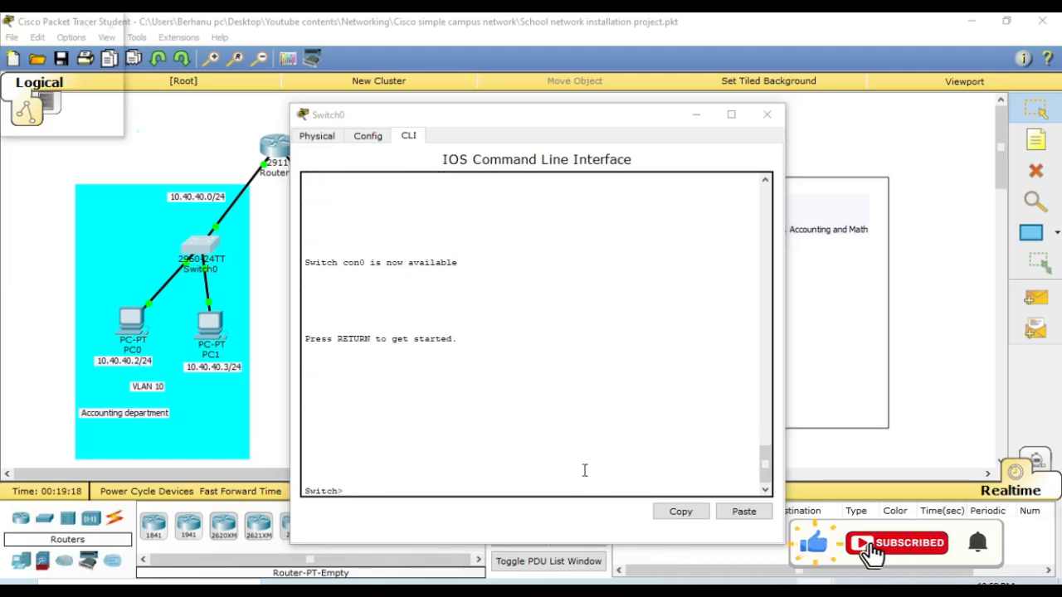
- Enter privileged mode on Switch0 and go into global configuration mode with configure terminal
left_click(497, 462)
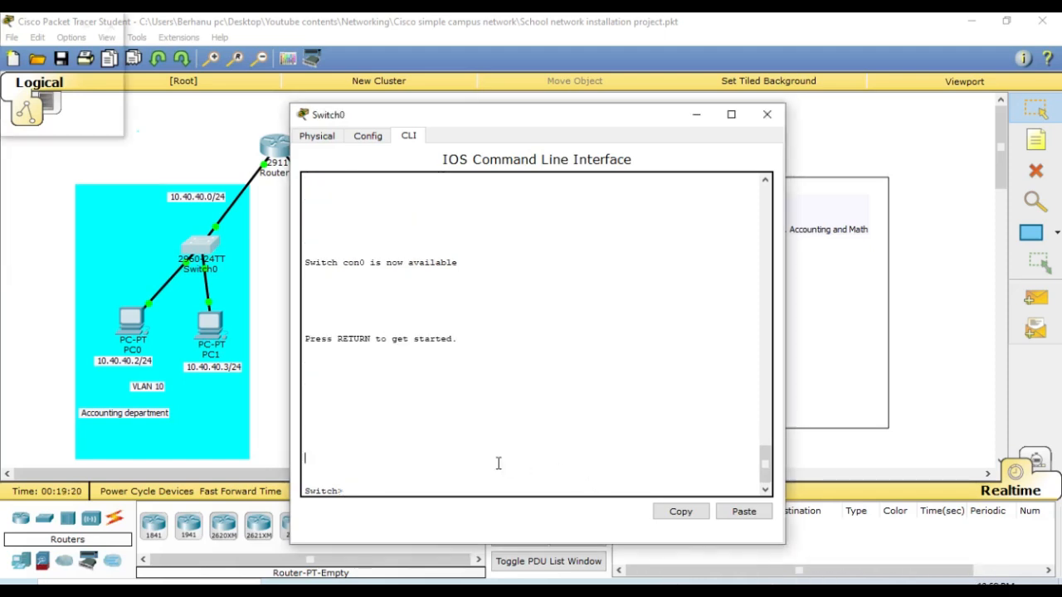
key("Return")
type("en")
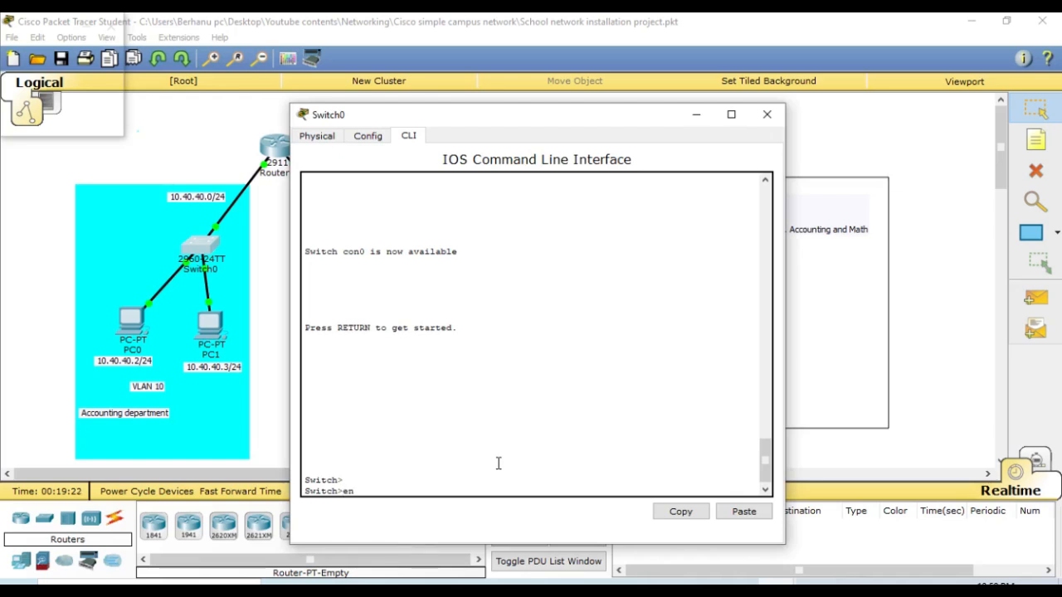
key("Return")
type("conf")
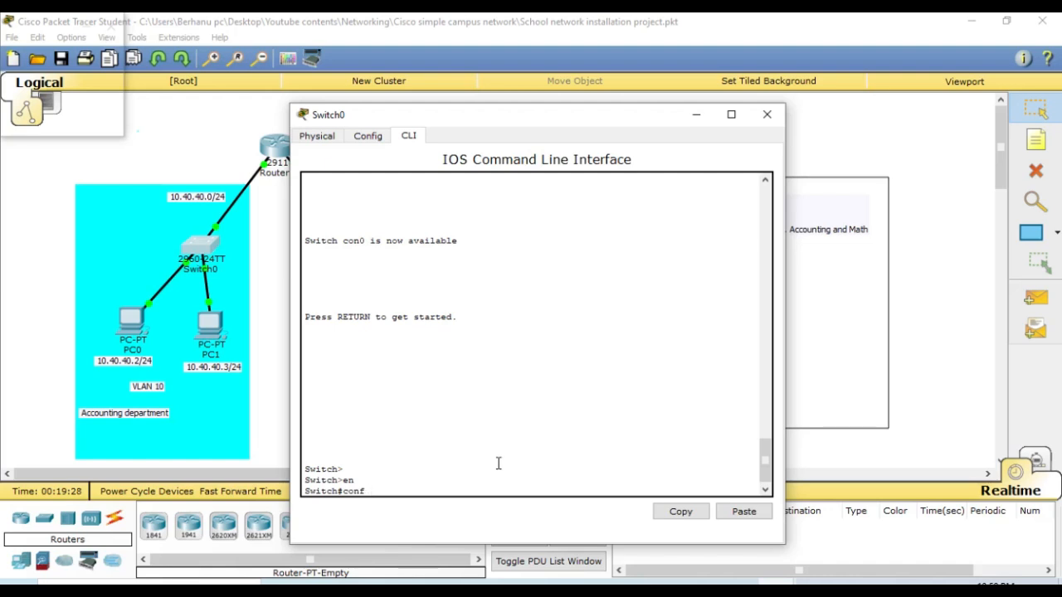
key("Tab")
type("ter")
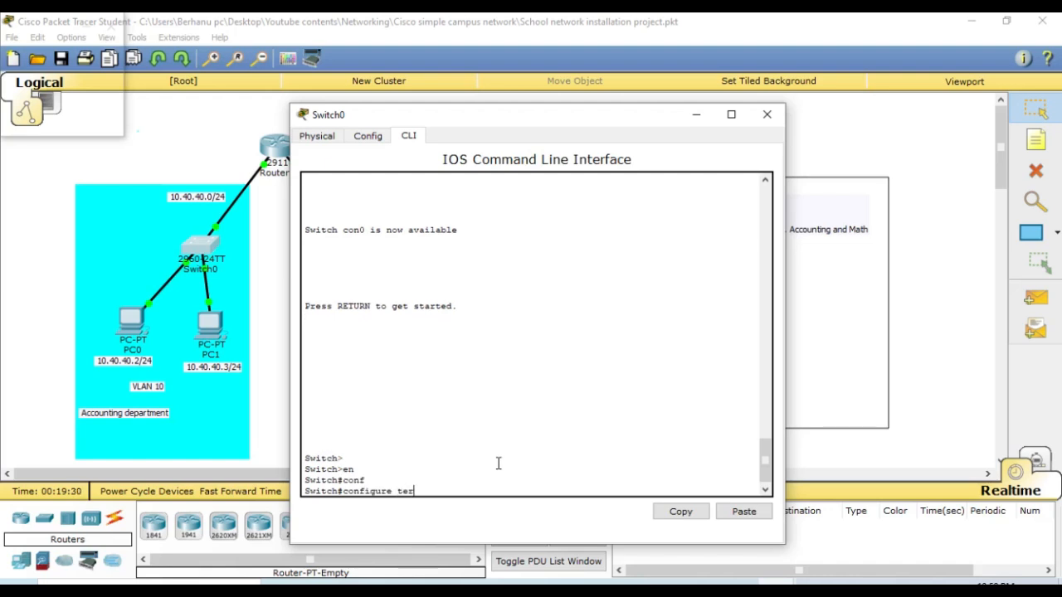
key("Tab")
key("Return")
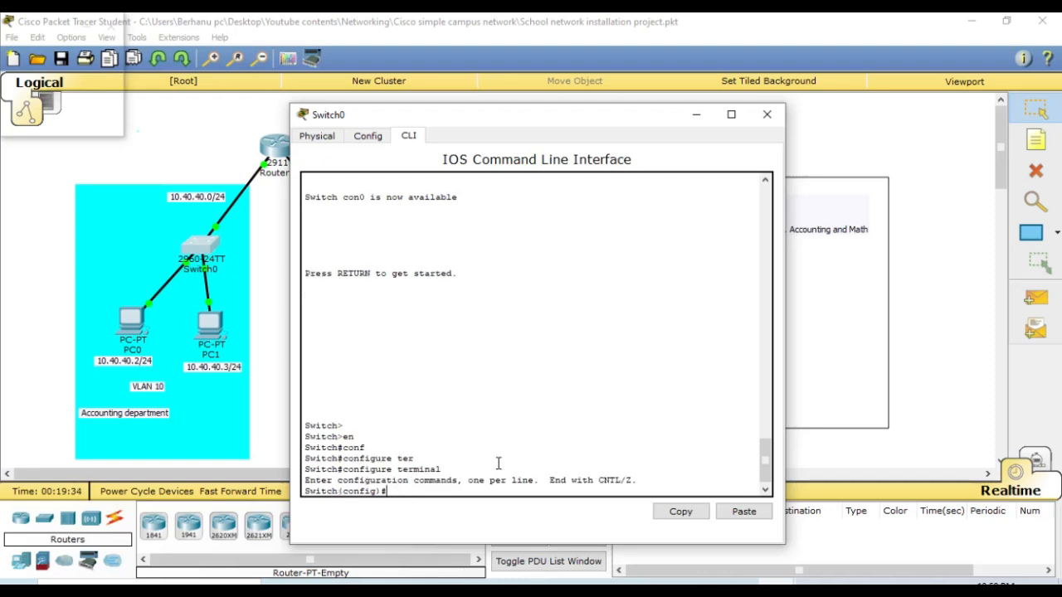
- Create VLAN 10 on Switch0
type("vlan 10")
key("Return")
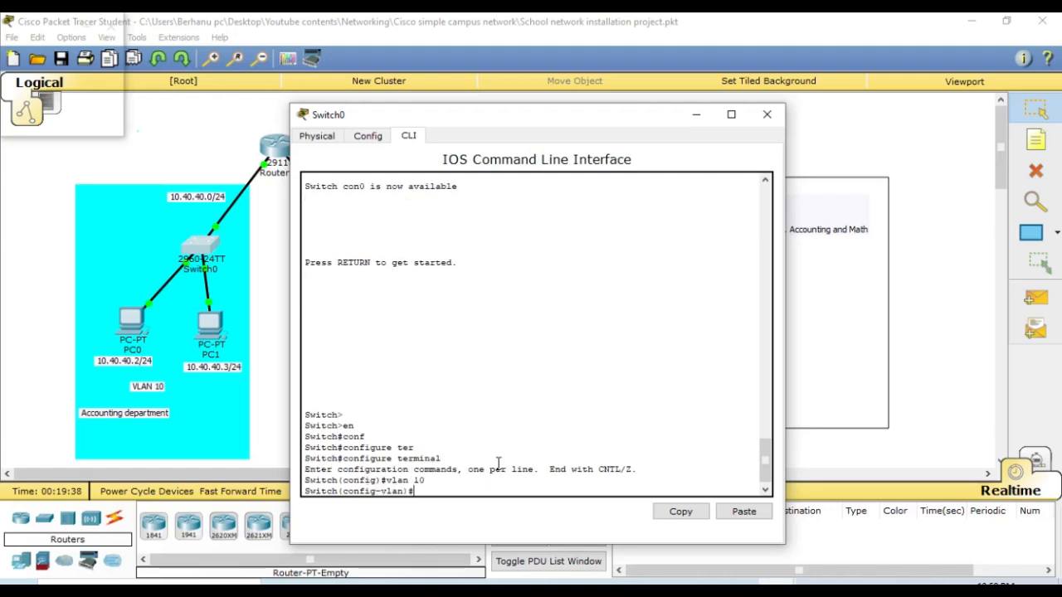
- Name VLAN 10 Accounting_VLAN and return to global configuration mode
type("name")
key("Tab")
type("ac")
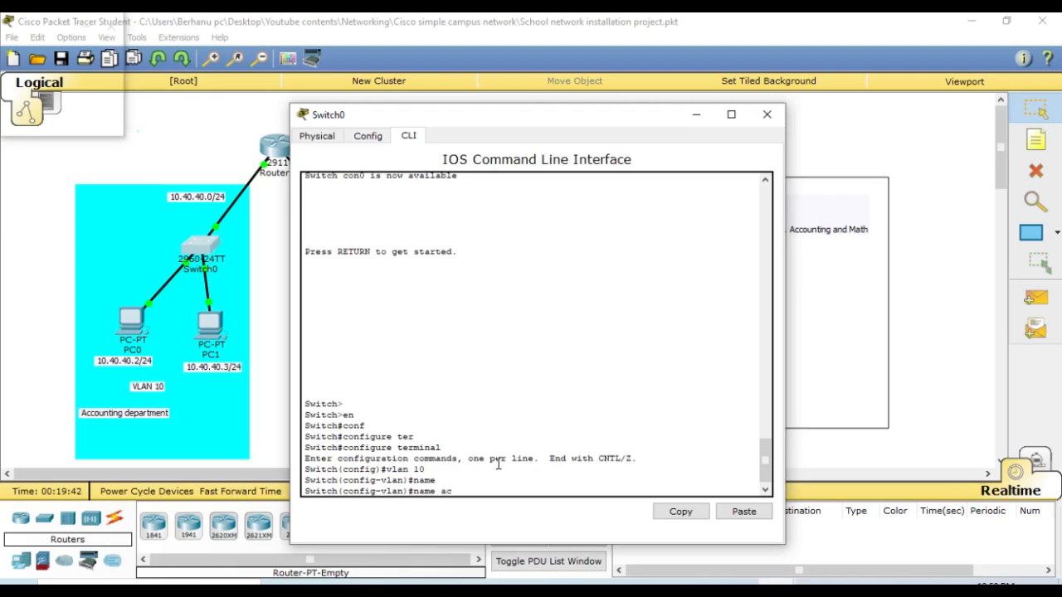
key("BackSpace")
key("BackSpace")
type("Accounting_VLAN")
key("Return")
key("Return")
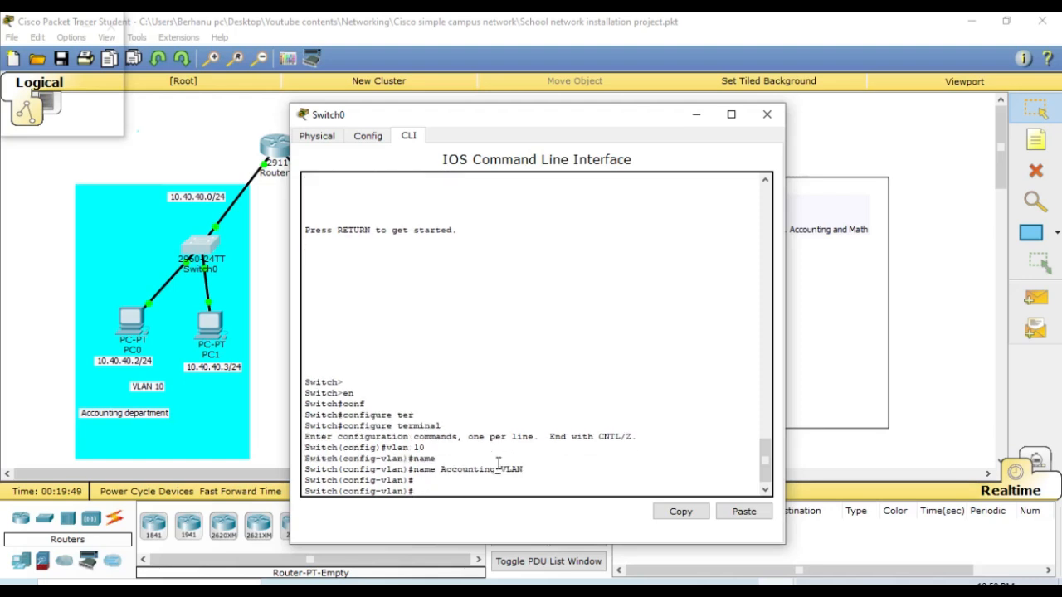
type("exi")
key("Return")
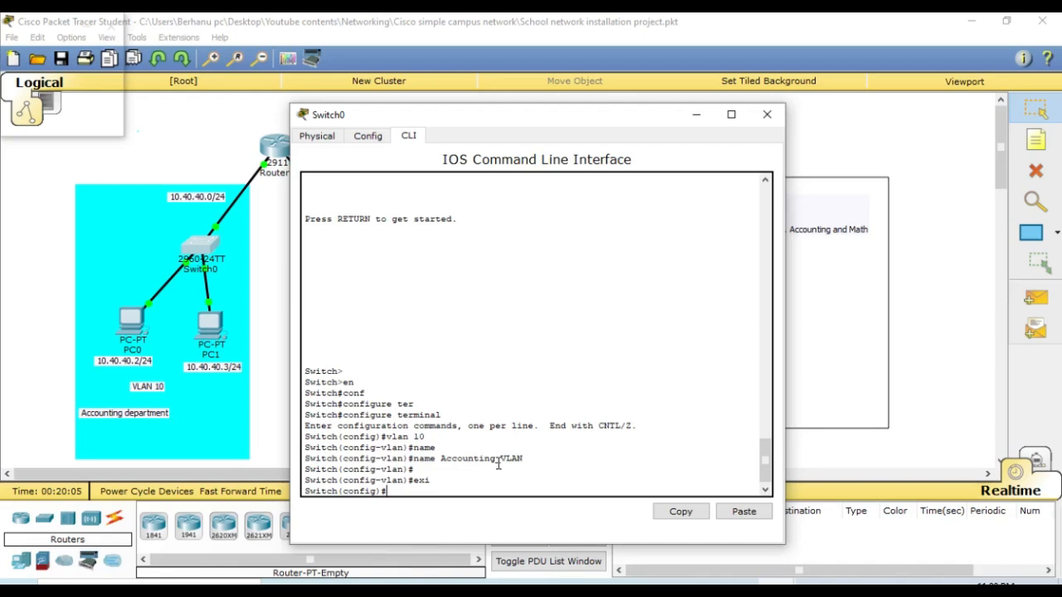
- Check the topology for the Switch0 ports that connect to PC0 and PC1, and return to the Switch0 command line
type("i")
left_click(274, 269)
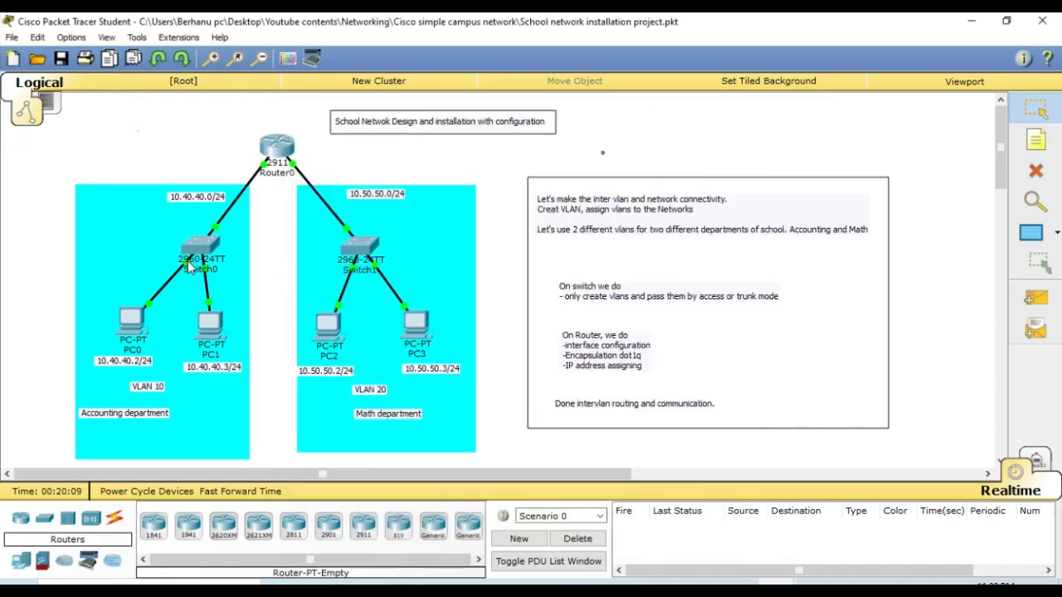
mouse_move(188, 262)
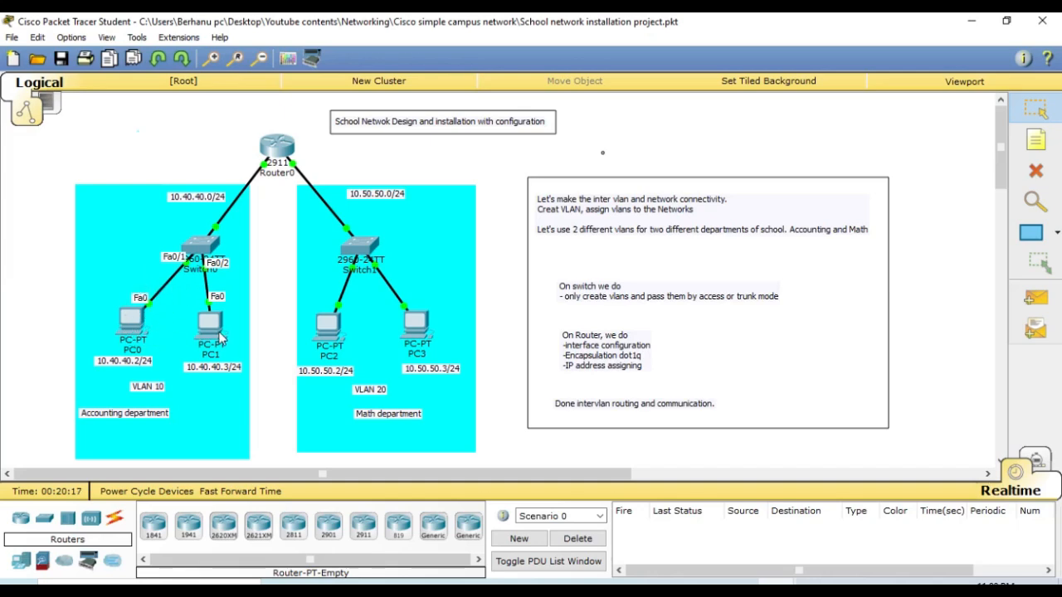
mouse_move(221, 334)
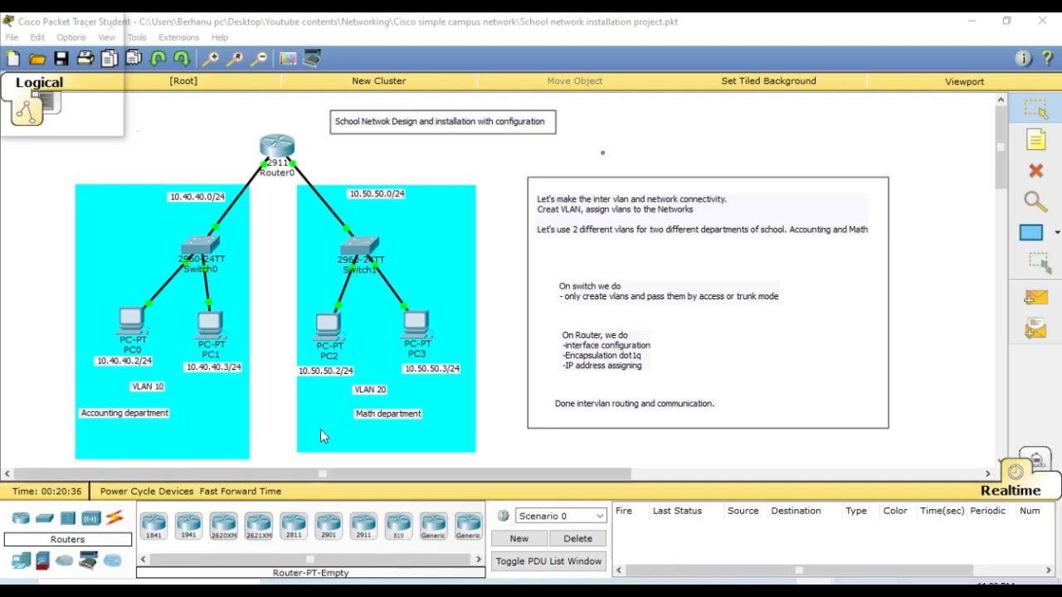
left_click(208, 253)
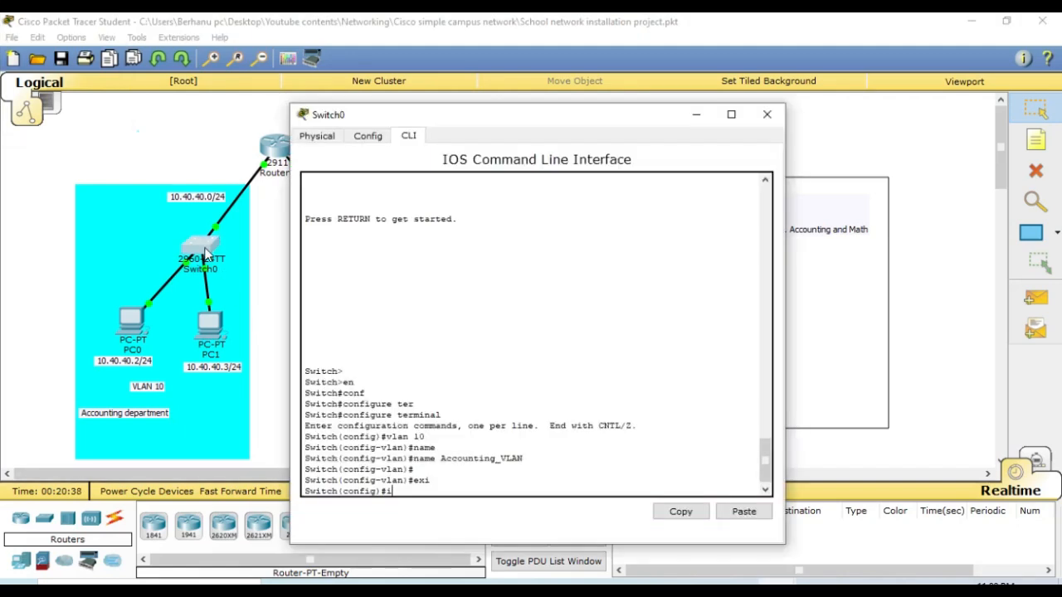
- Enter interface configuration mode for fa0/1 on Switch0
type("inter")
key("Tab")
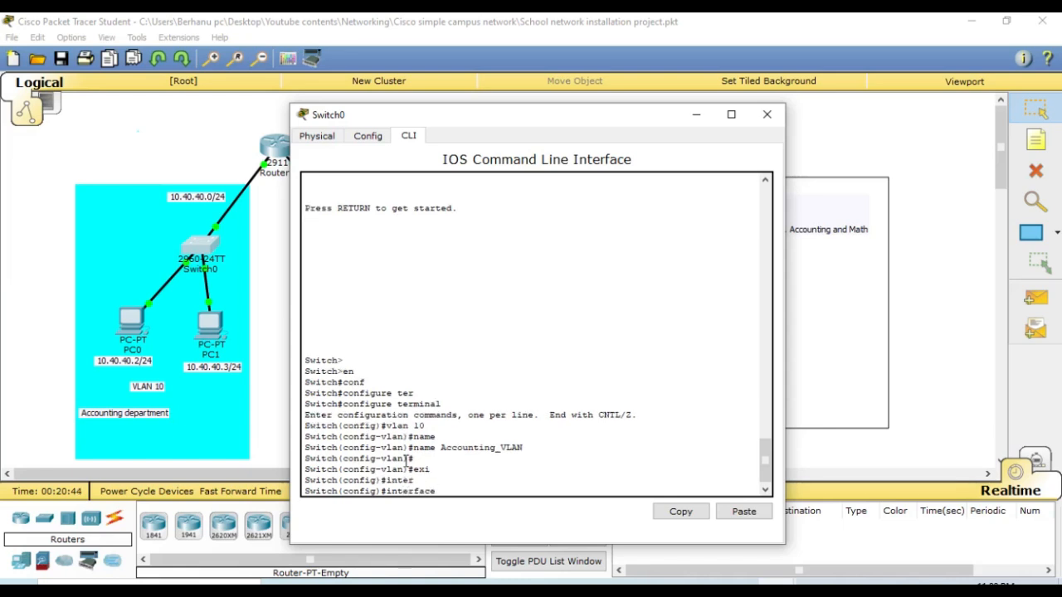
type("fa0/1")
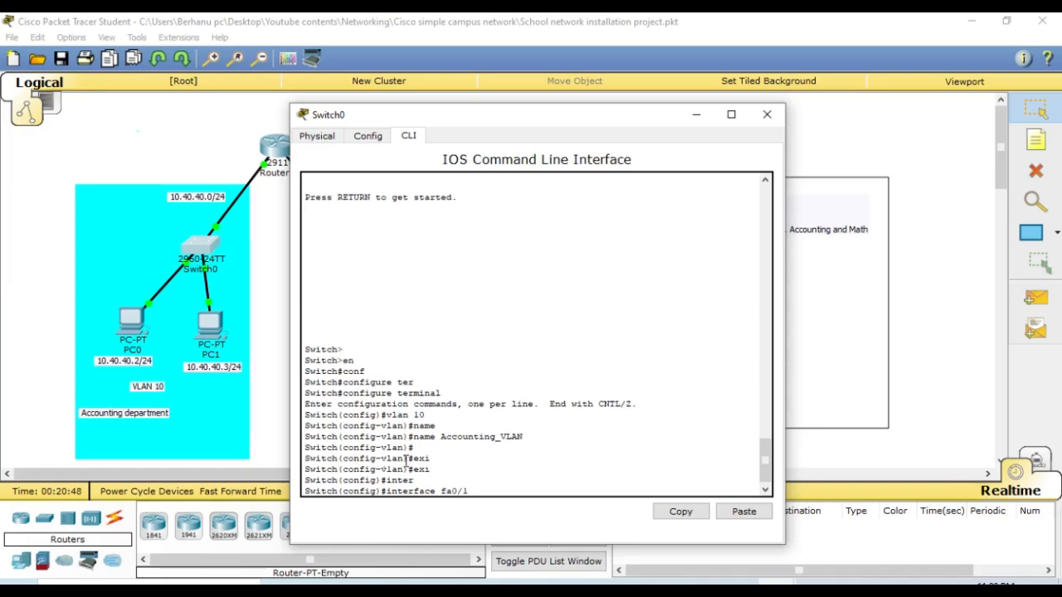
key("Return")
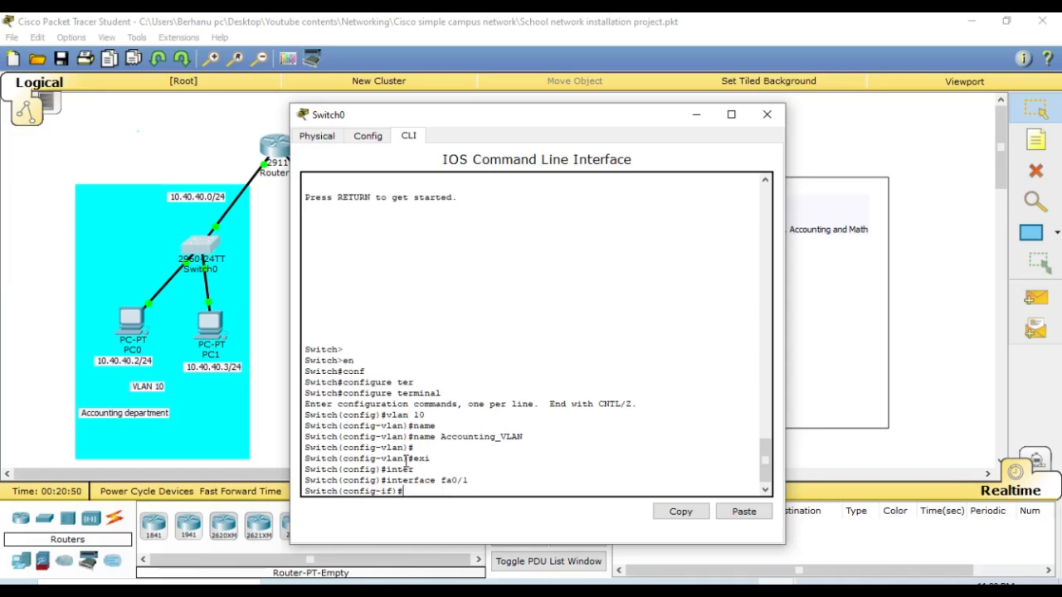
- Set interface fa0/1 to access mode with switchport mode access
type("swi")
key("Tab")
type("mode")
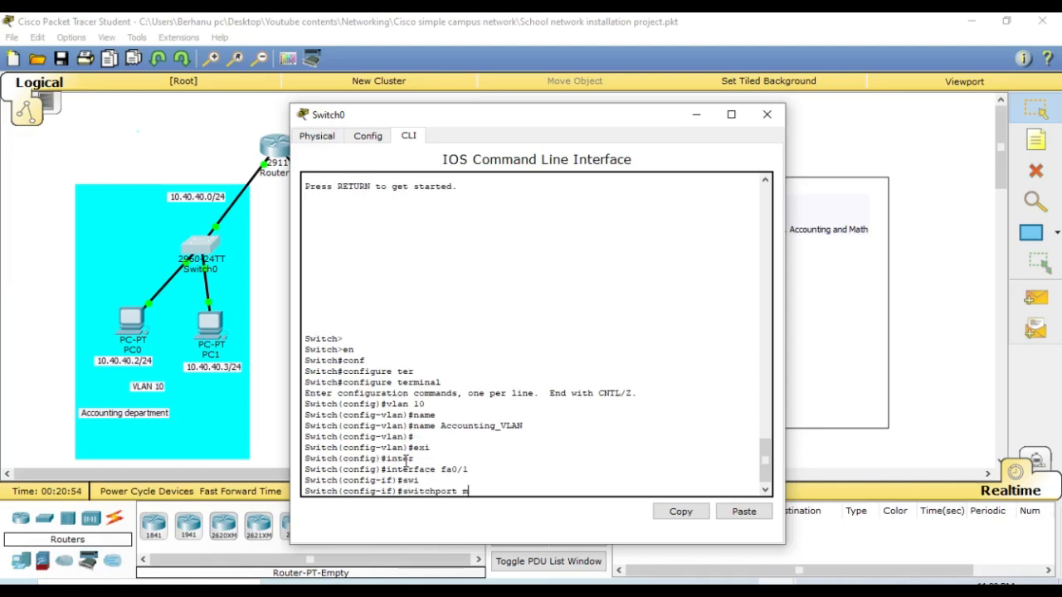
key("Tab")
type("acc")
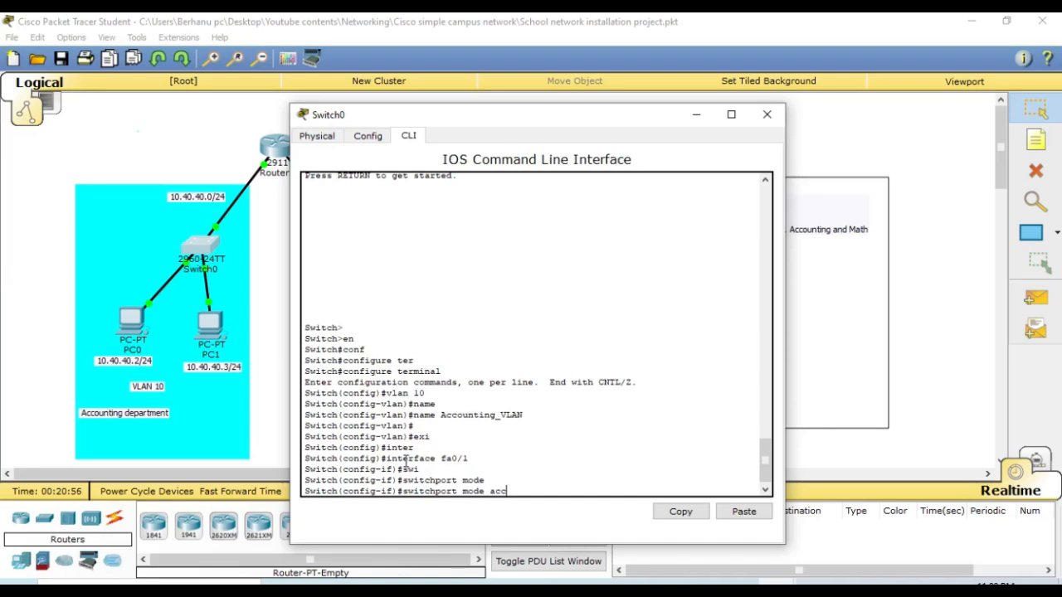
key("Tab")
key("Return")
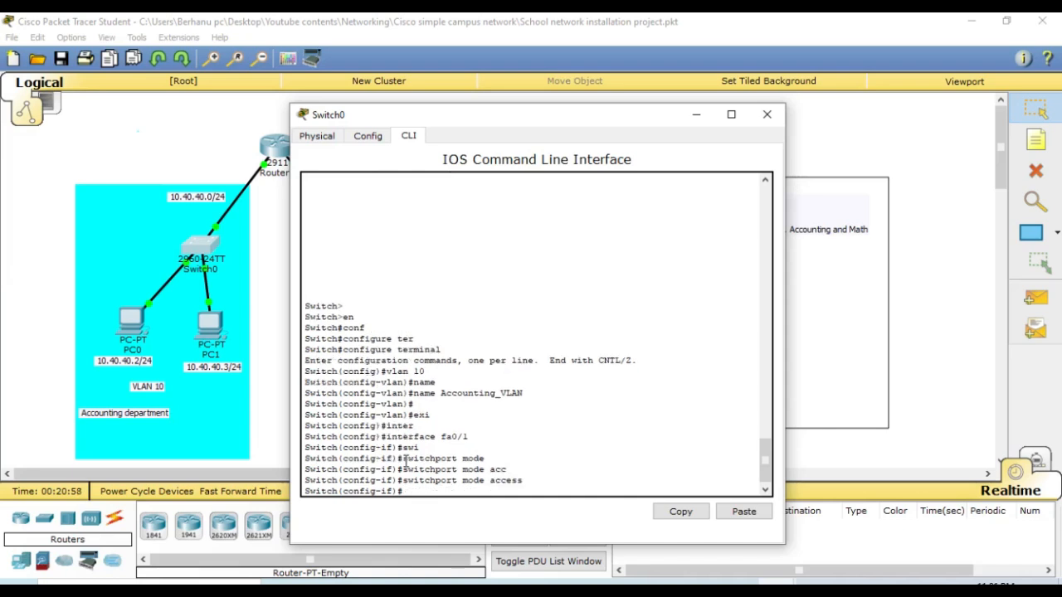
- Assign interface fa0/1 to VLAN 10 with switchport access vlan 10 and exit to global configuration mode
type("swit")
key("Tab")
type("mo")
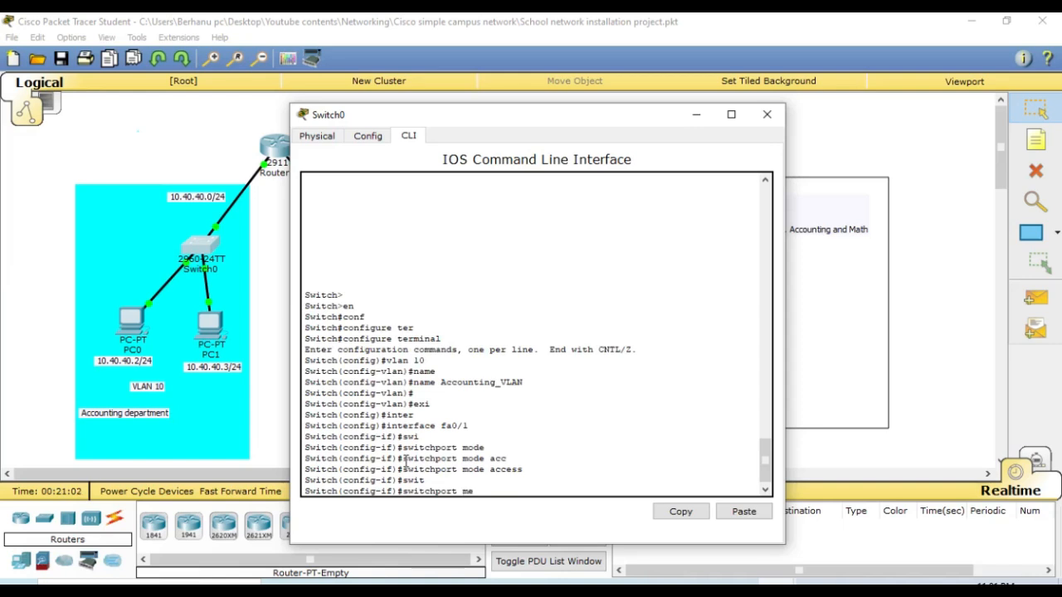
key("BackSpace")
key("BackSpace")
type("acc")
key("Tab")
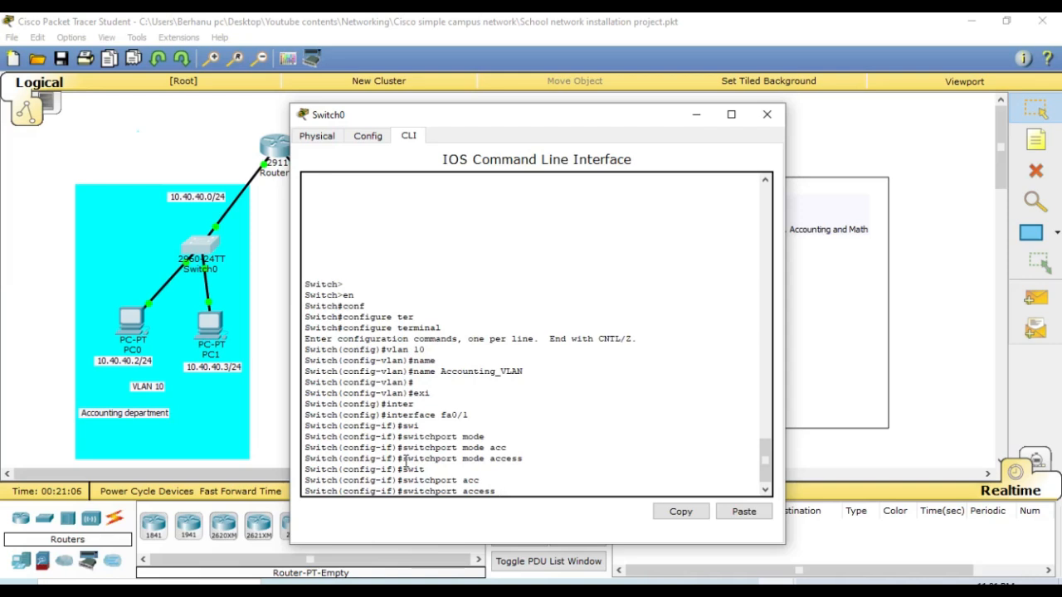
type("vlan 10")
key("Return")
key("Return")
key("Return")
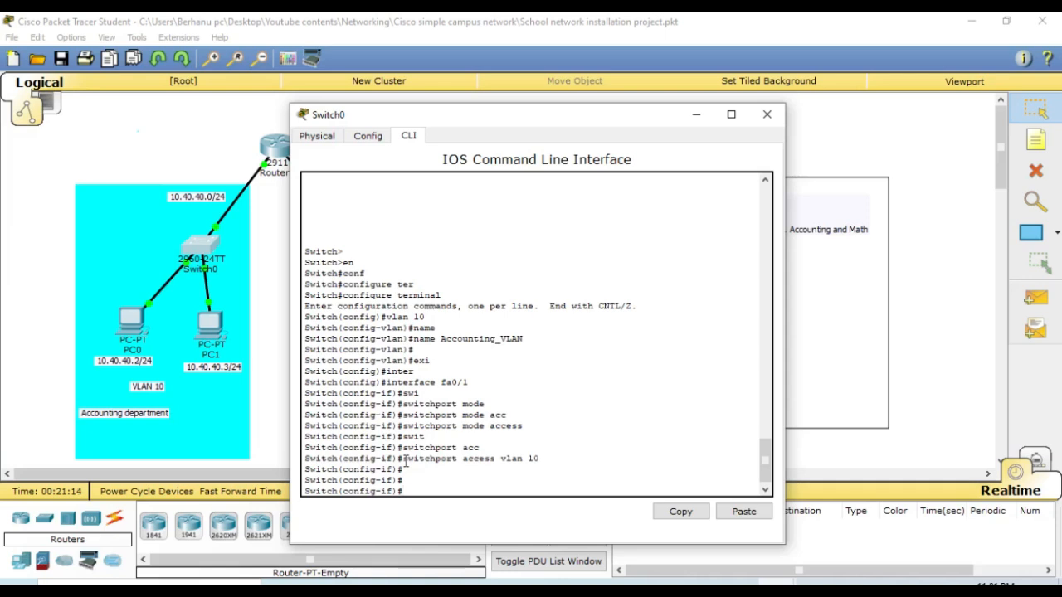
type("exi")
key("Return")
key("Return")
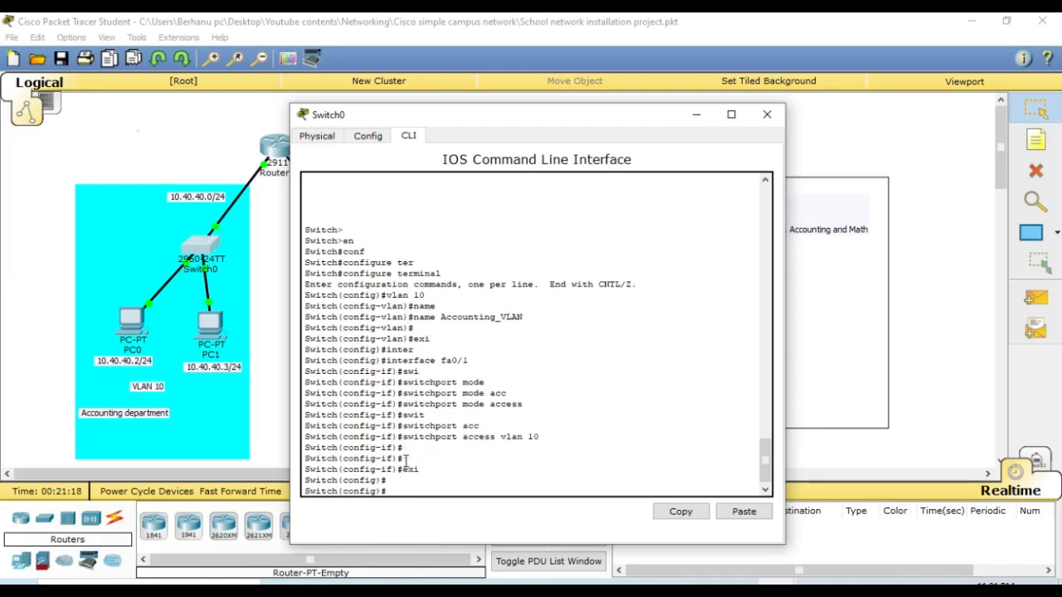
- Enter interface configuration mode for fa0/2 on Switch0
type("int")
key("Tab")
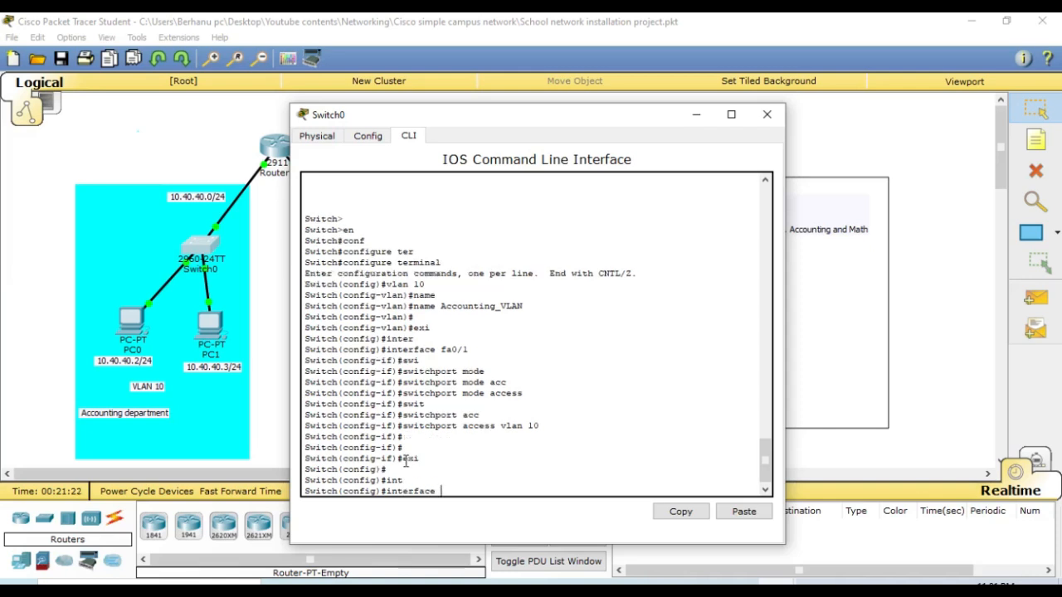
type("fa0/2")
key("Return")
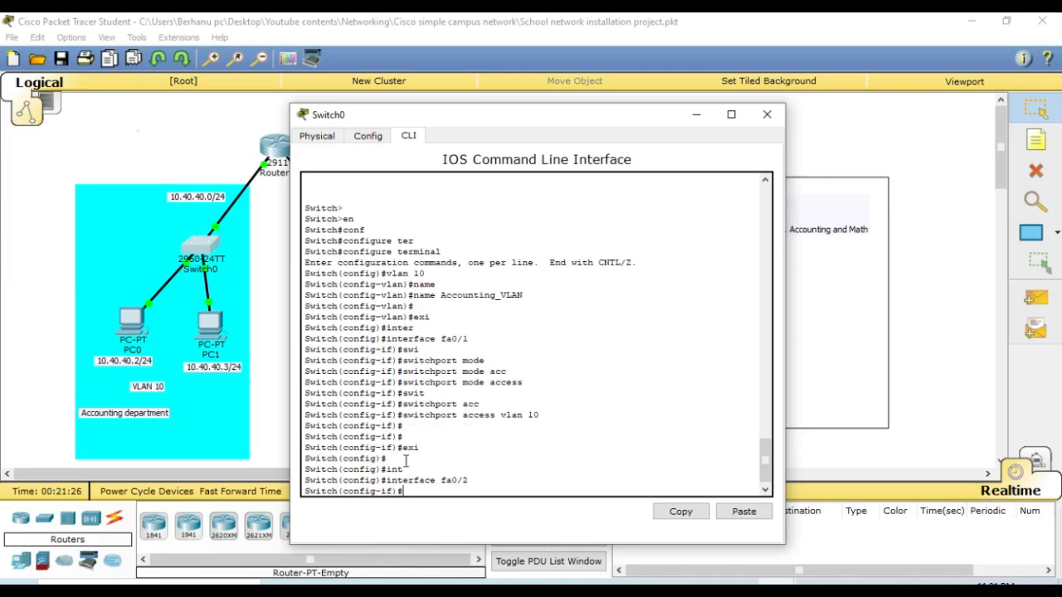
key("Return")
key("Return")
- Set interface fa0/2 to access mode with switchport mode access
type("awi")
key("Tab")
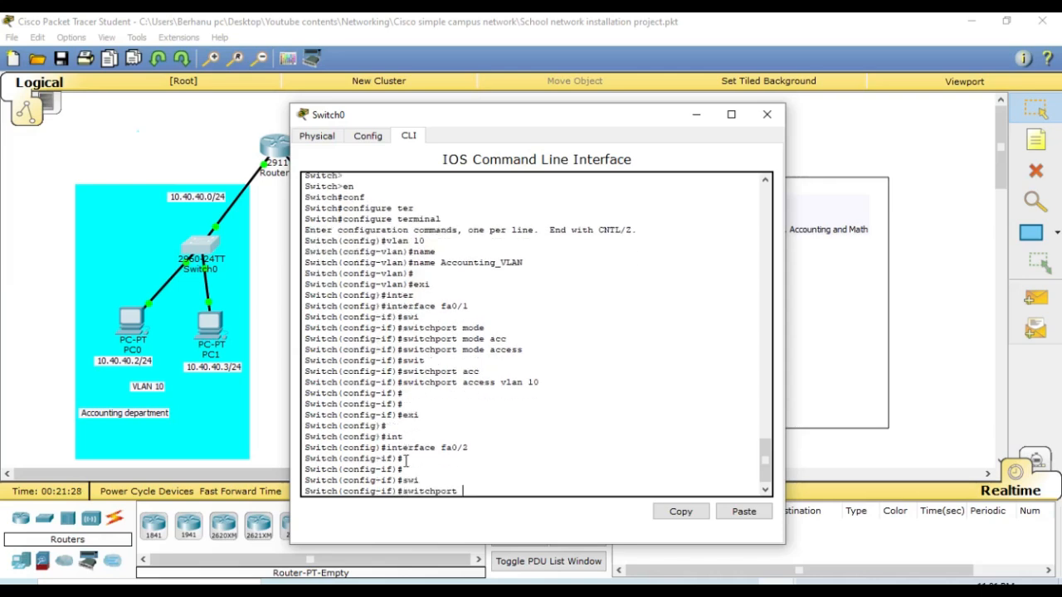
type("mode")
key("Tab")
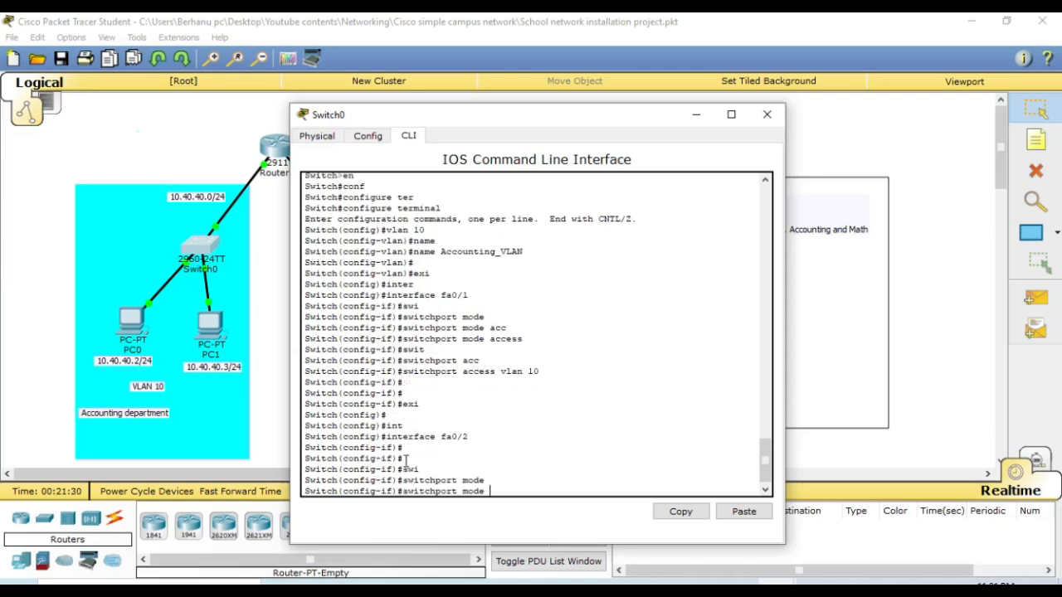
type("acc")
key("Tab")
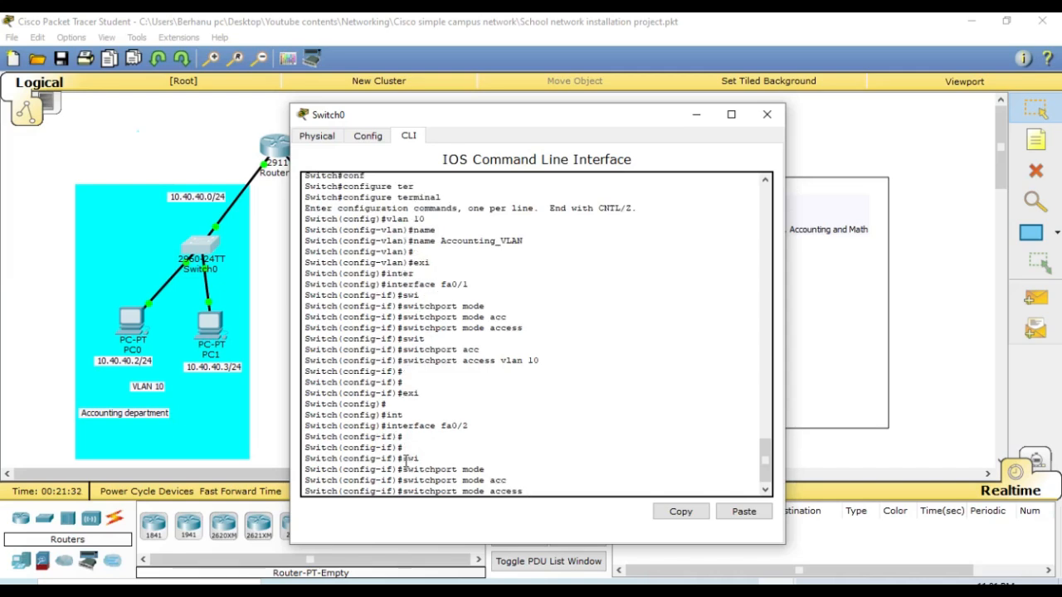
key("Return")
key("Return")
- Assign interface fa0/2 to VLAN 10 with switchport access vlan 10, and exit to global configuration mode
type("swi")
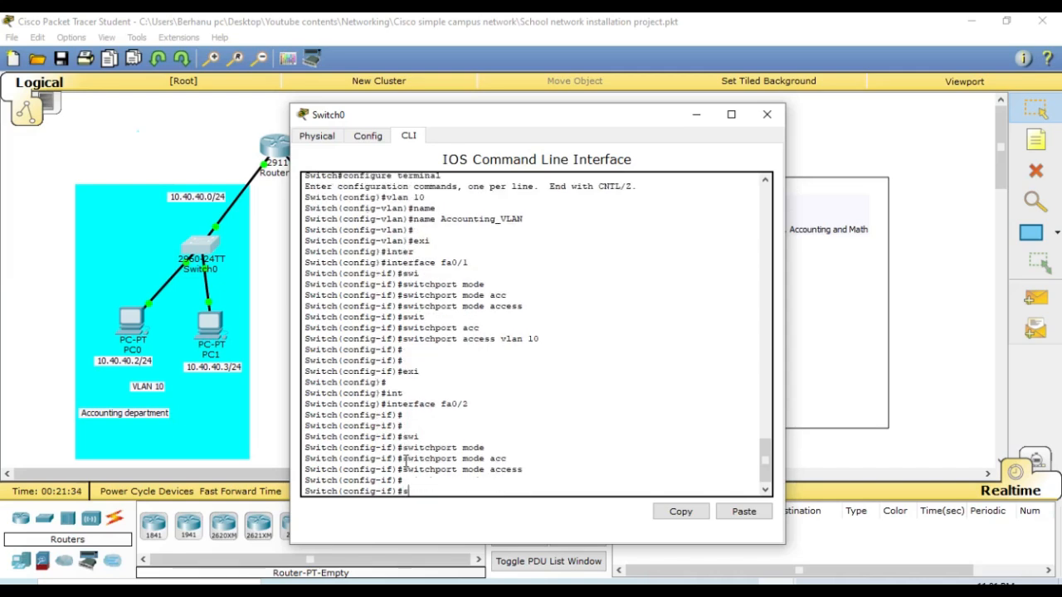
key("Tab")
type("acc")
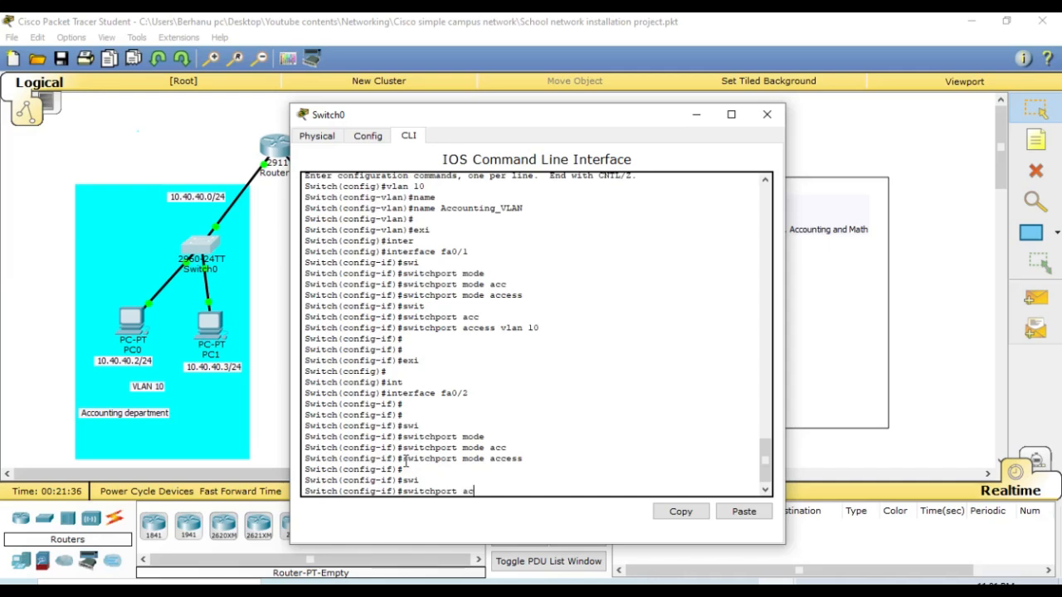
key("Tab")
type("vla")
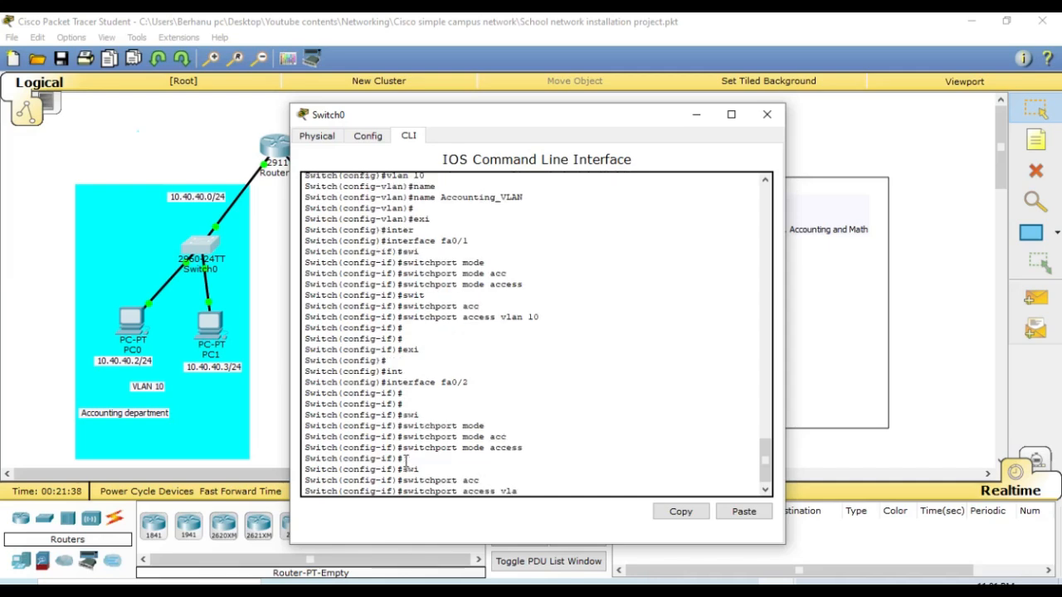
type("n 10")
key("Return")
key("Return")
key("Return")
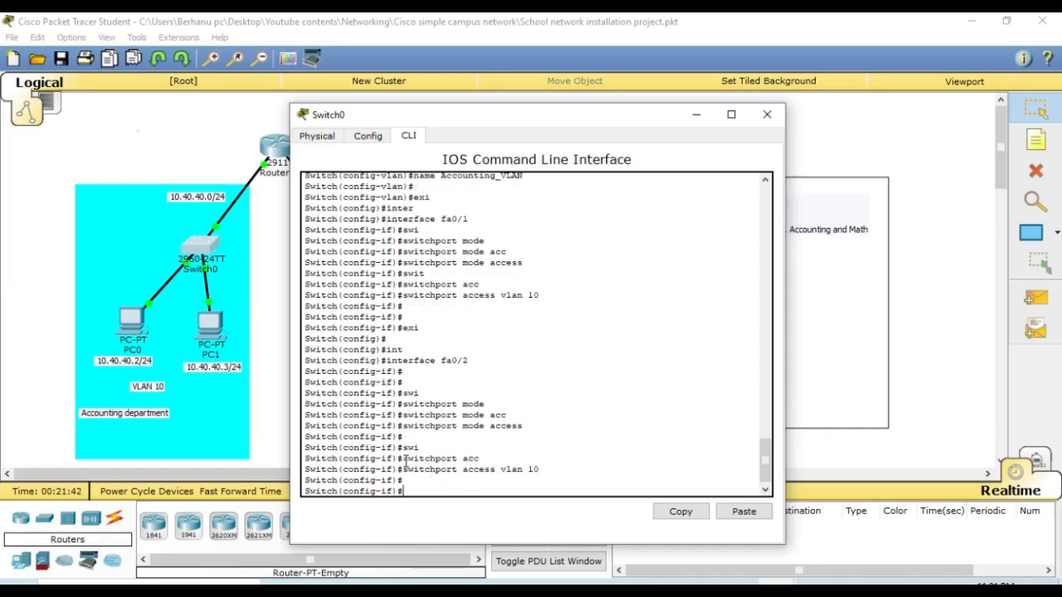
type("exi")
key("Return")
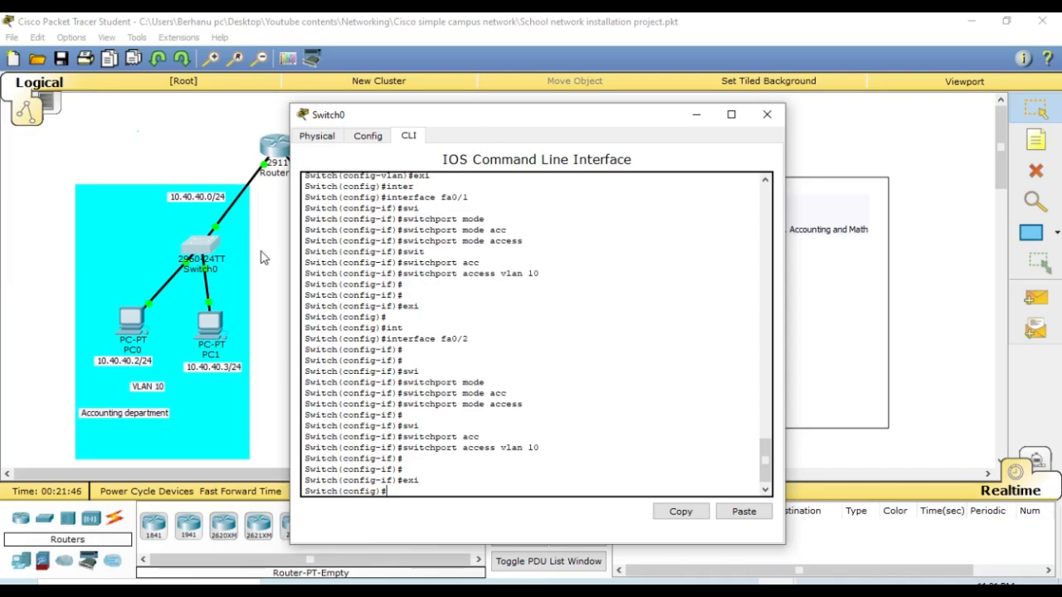
- Check which Switch0 port connects to Router0 and enter interface configuration mode for fa0/3 on Switch0
left_click(260, 252)
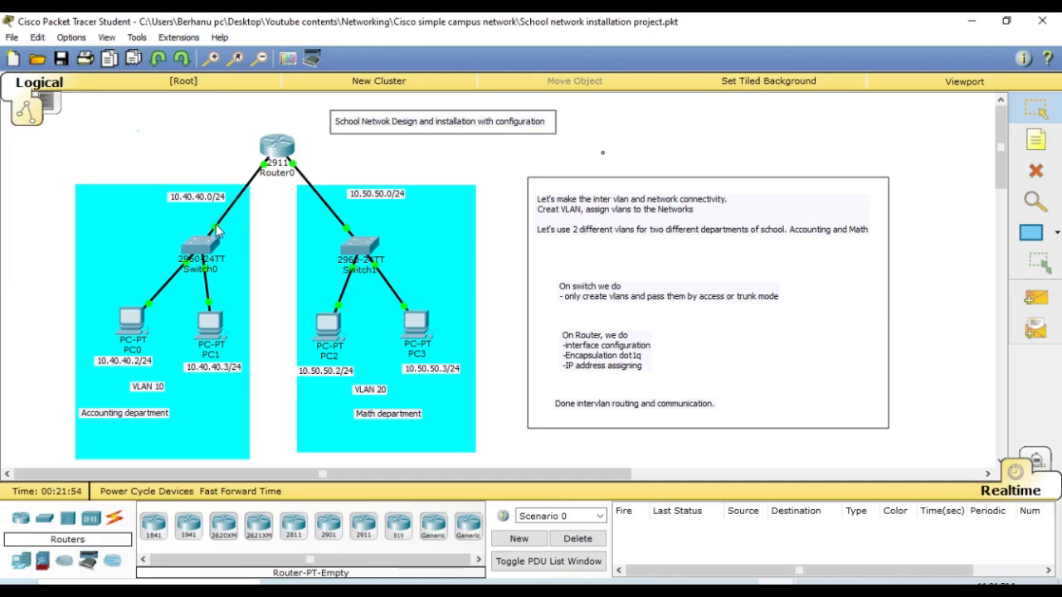
mouse_move(218, 230)
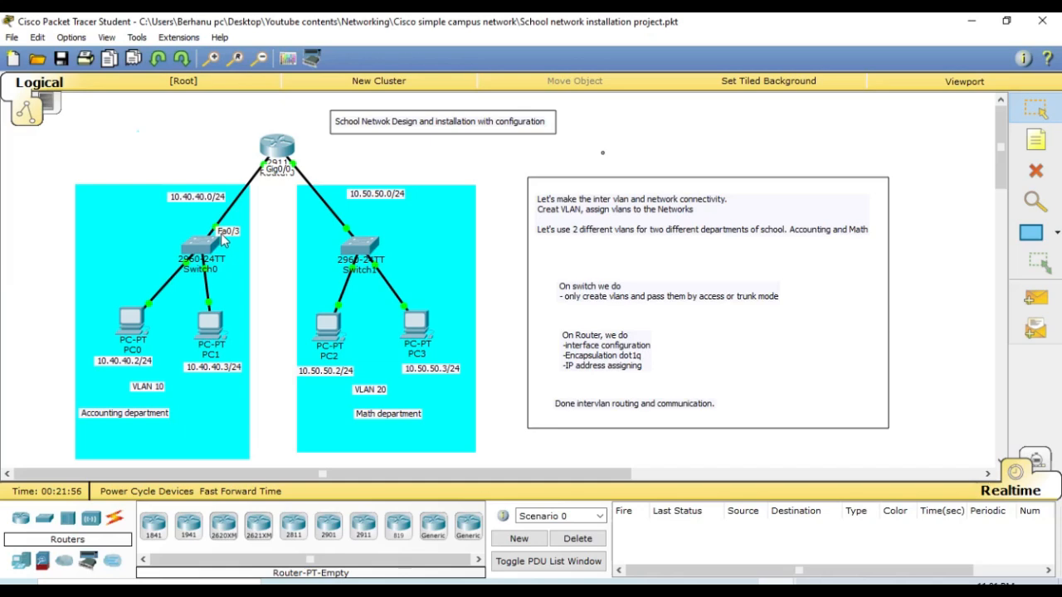
left_click(208, 253)
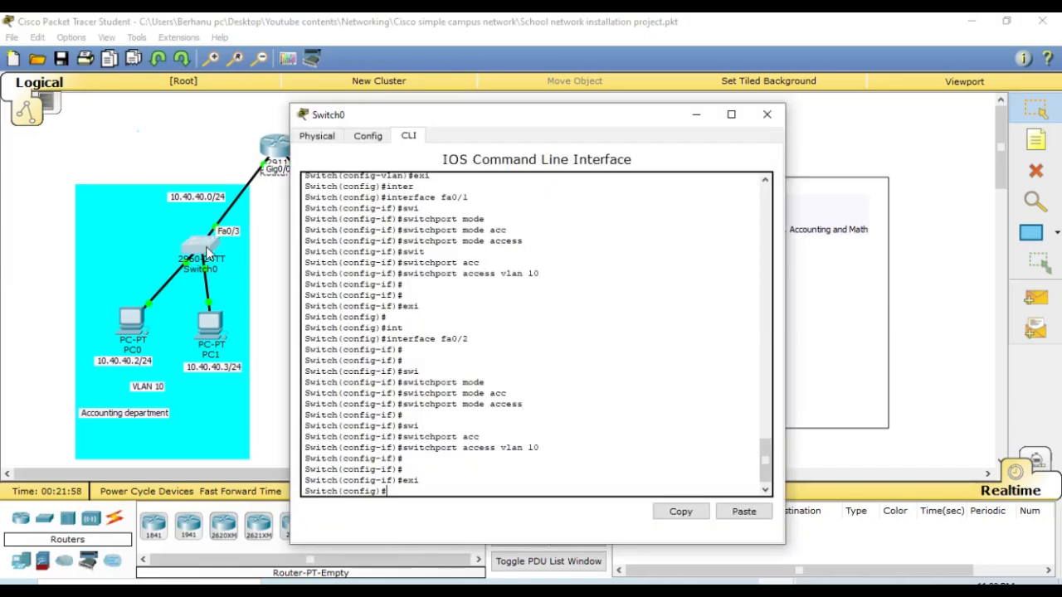
type("int fa0/3")
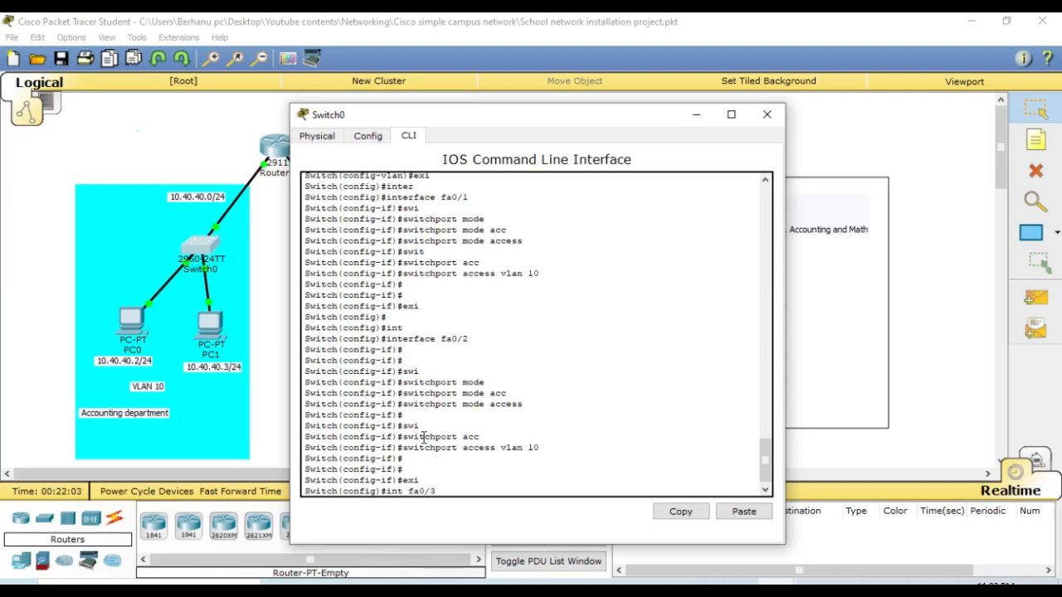
key("Return")
key("Return")
key("Return")
- Set interface fa0/3 on Switch0 to trunk mode with switchport mode trunk
type("swi")
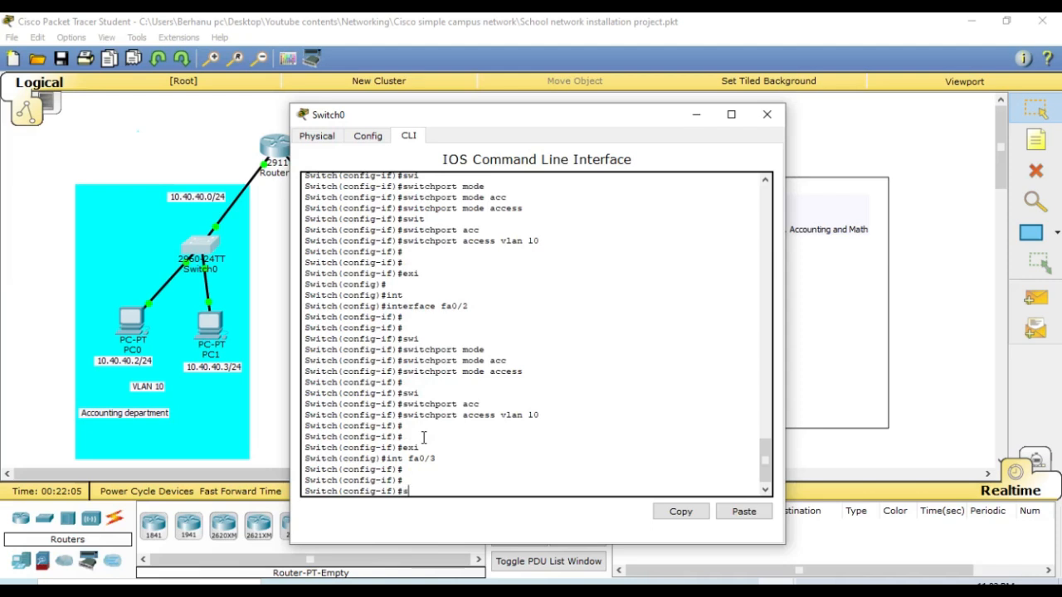
type("t")
key("Tab")
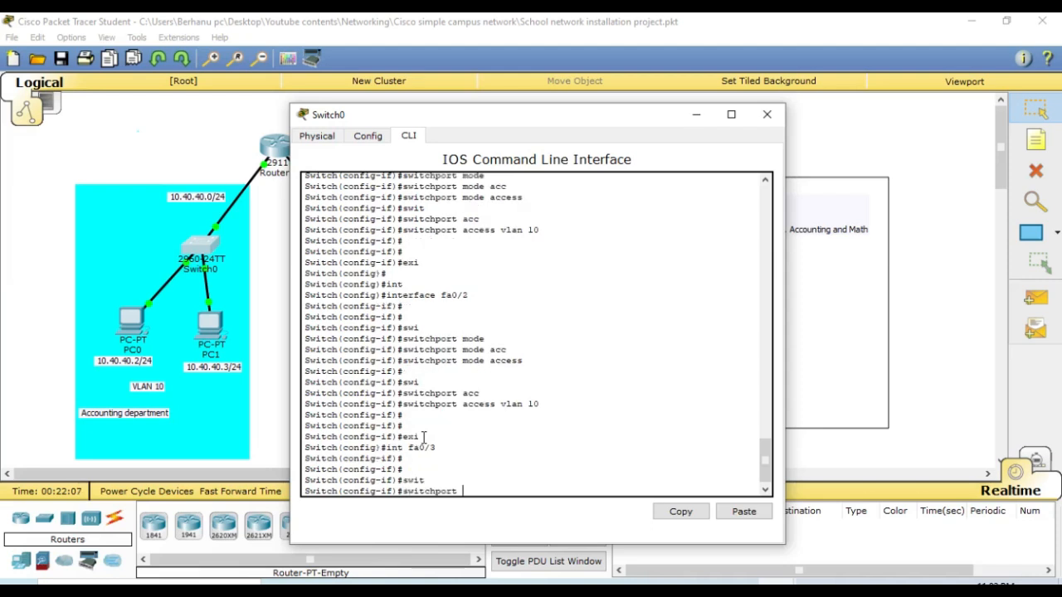
type("mod")
key("Tab")
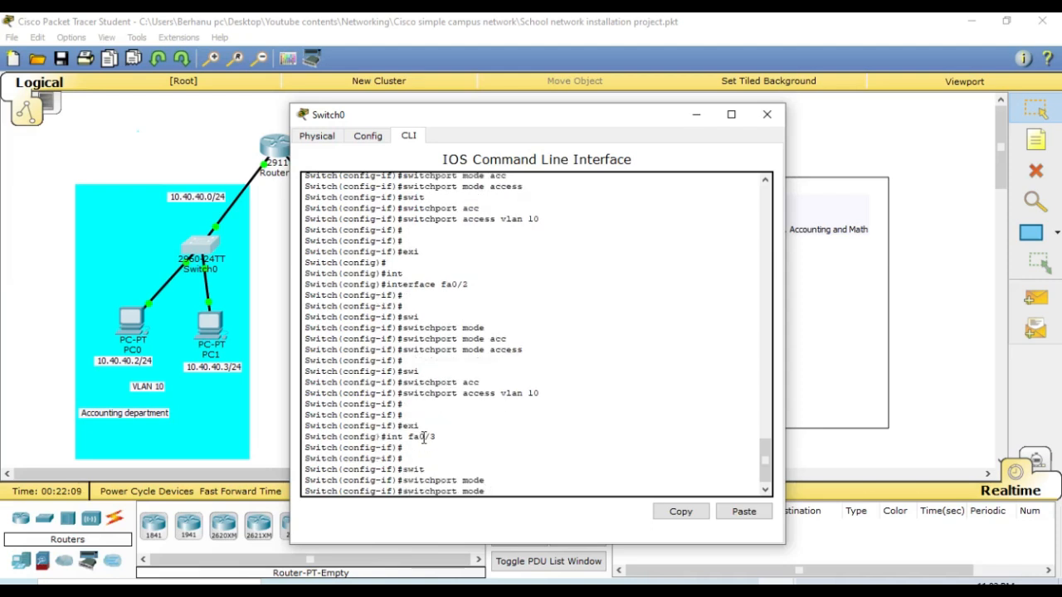
type("trun")
key("Tab")
key("Return")
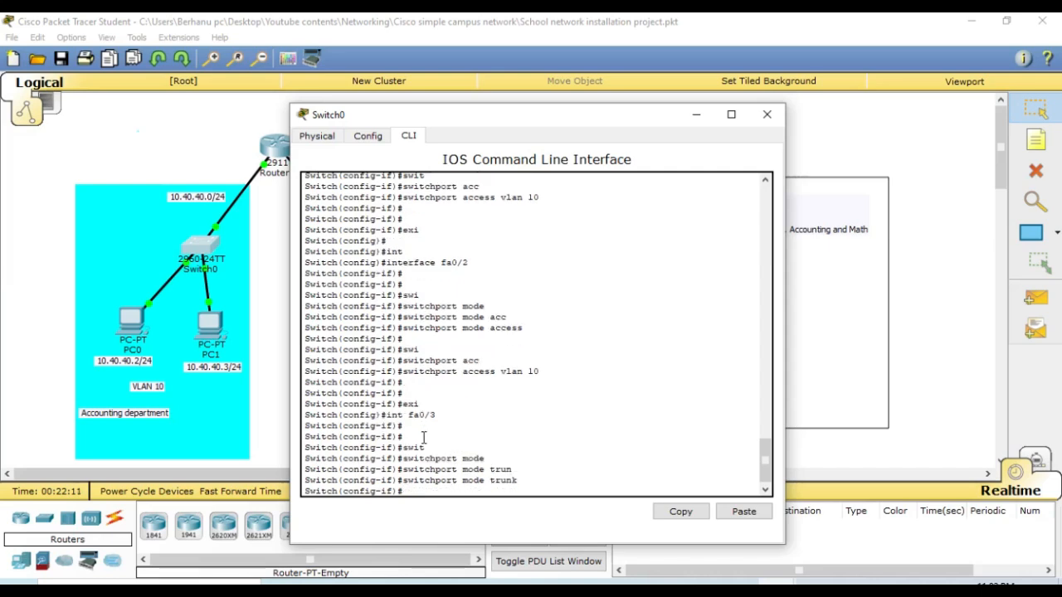
key("Return")
key("Return")
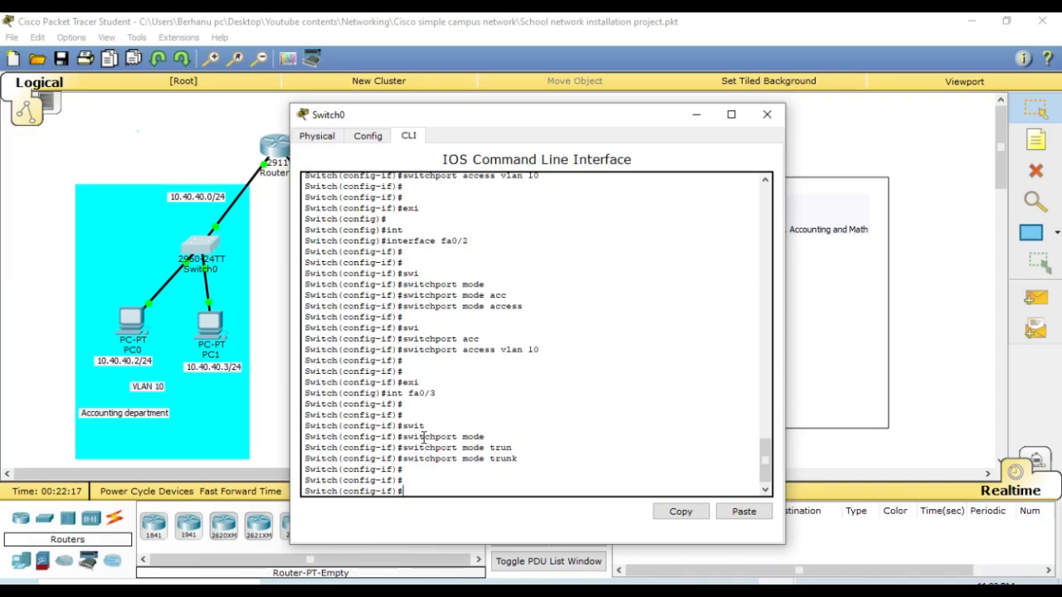
- Allow VLAN 10 on the fa0/3 trunk with switchport trunk allowed vlan 10
type("swi")
key("Tab")
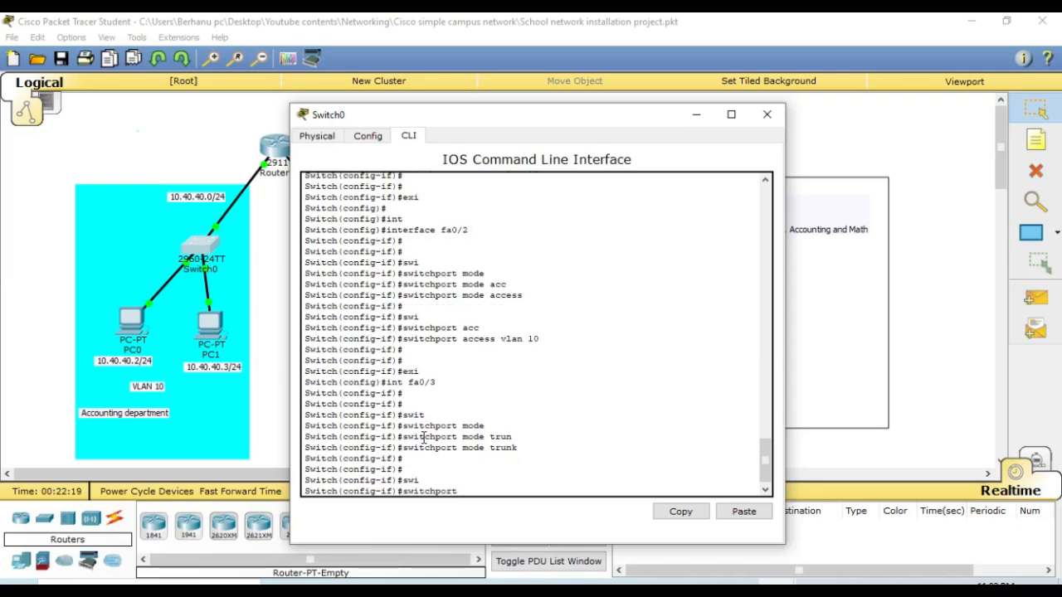
type("trun")
key("Tab")
type("aloo")
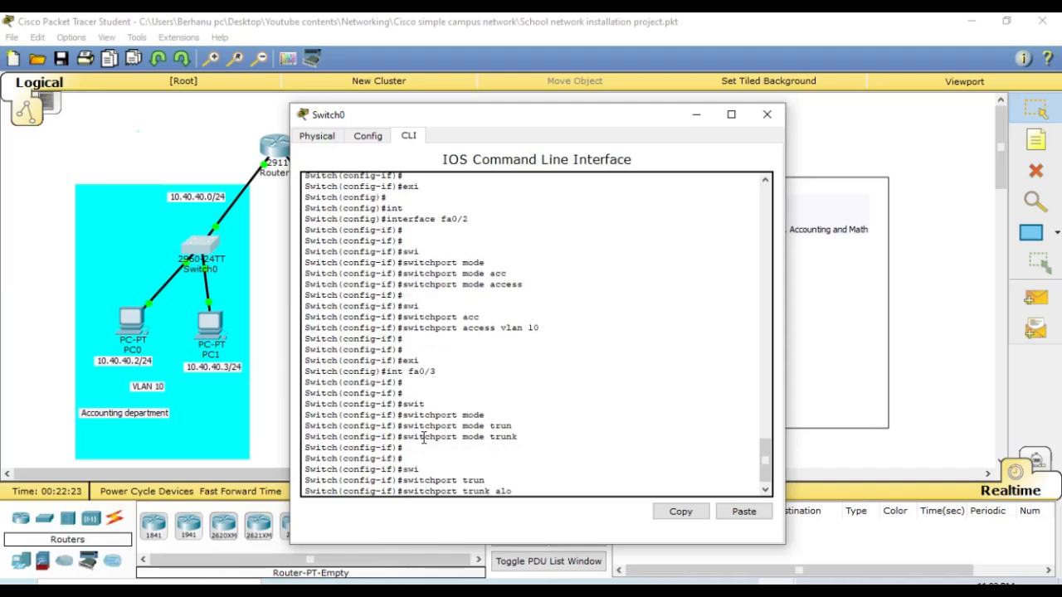
key("Tab")
key("BackSpace")
key("BackSpace")
type("l")
key("Tab")
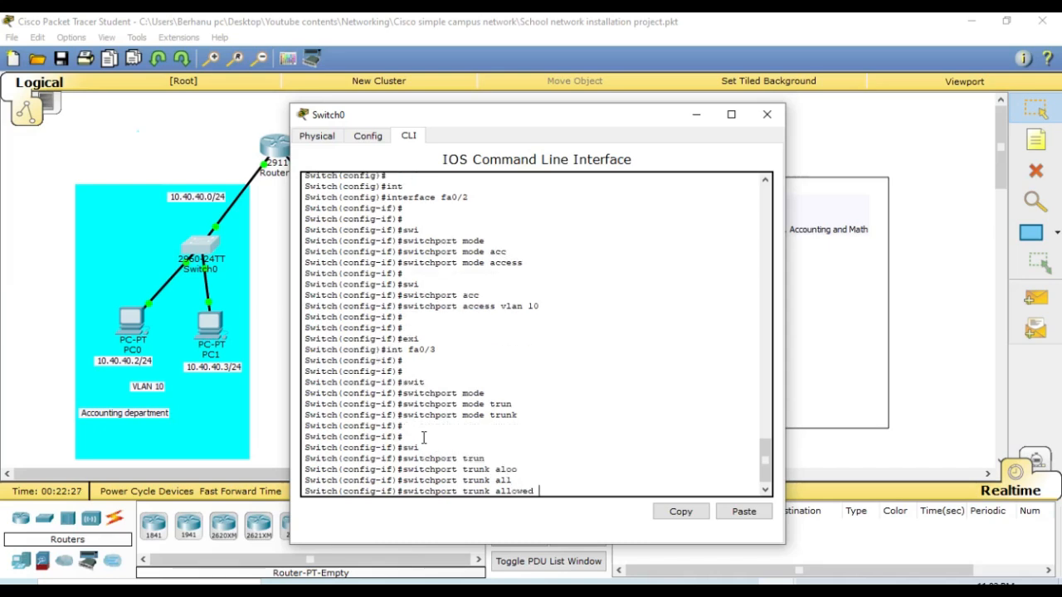
type("vla")
key("Tab")
type("1")
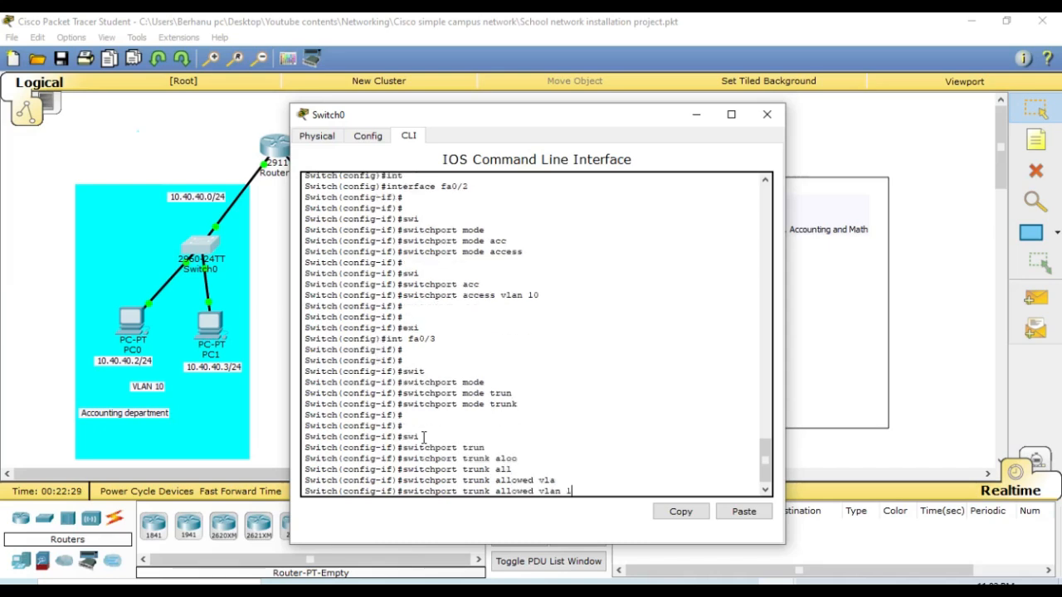
type("0")
key("Return")
key("Return")
key("Return")
key("Return")
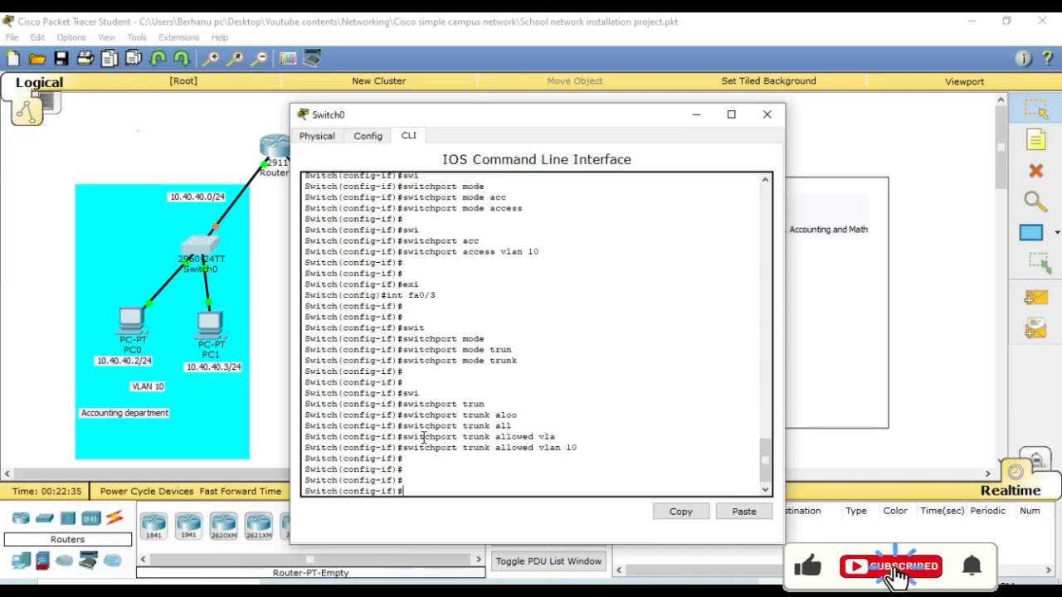
- Leave configuration mode on Switch0 with end and save its configuration with write
left_click_drag(557, 119, 488, 112)
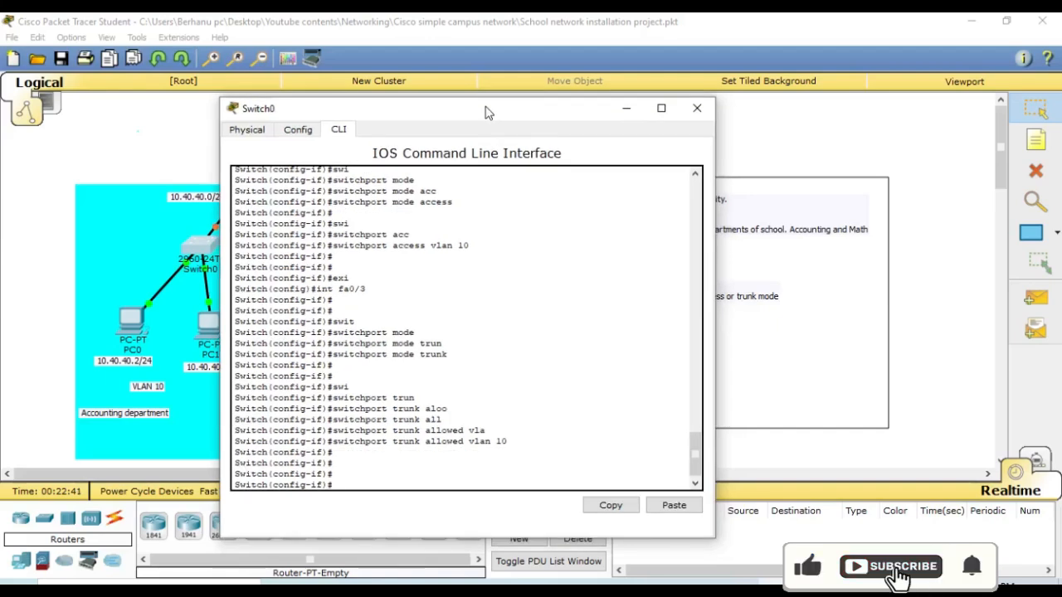
type("e")
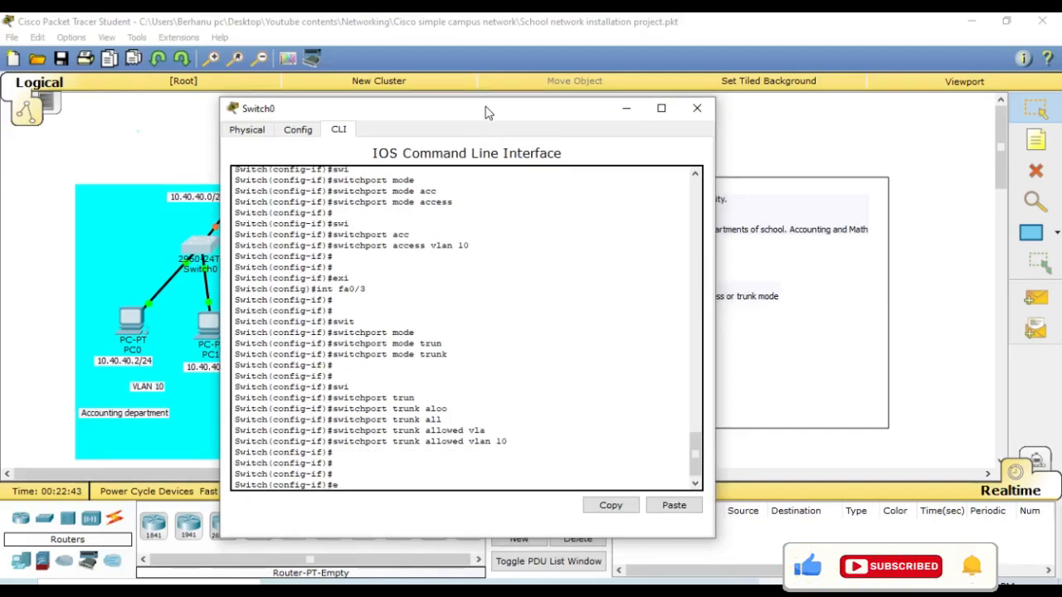
type("nd")
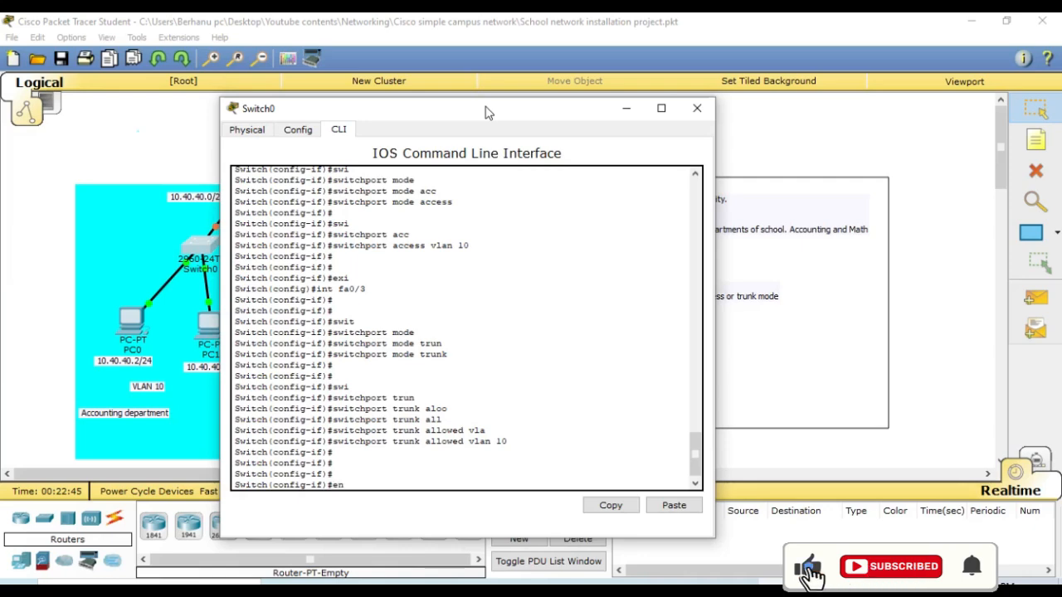
key("Return")
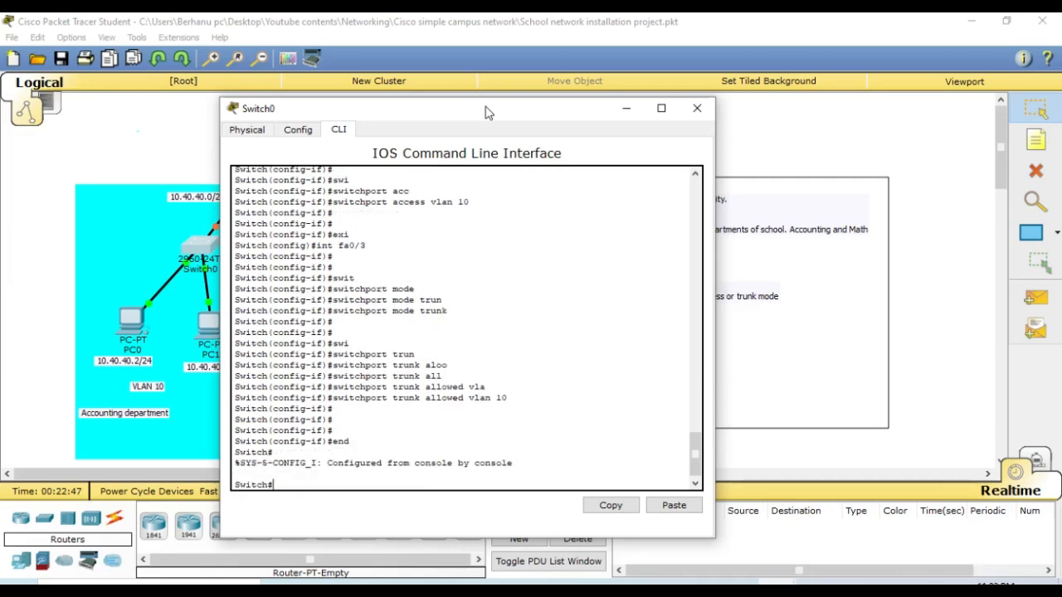
type("wri")
key("Tab")
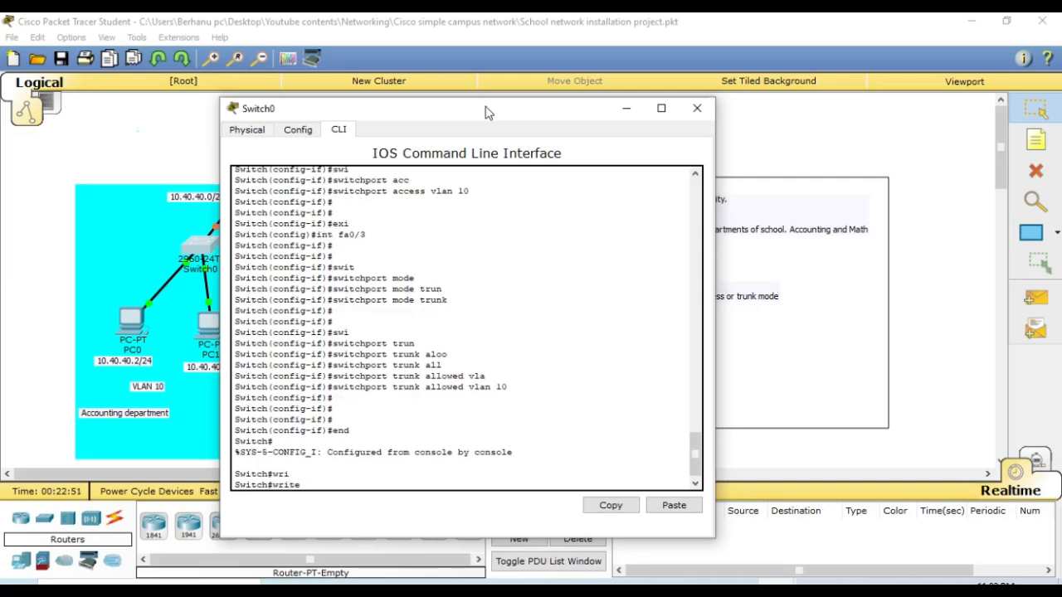
key("Return")
key("Return")
key("Return")
key("Return")
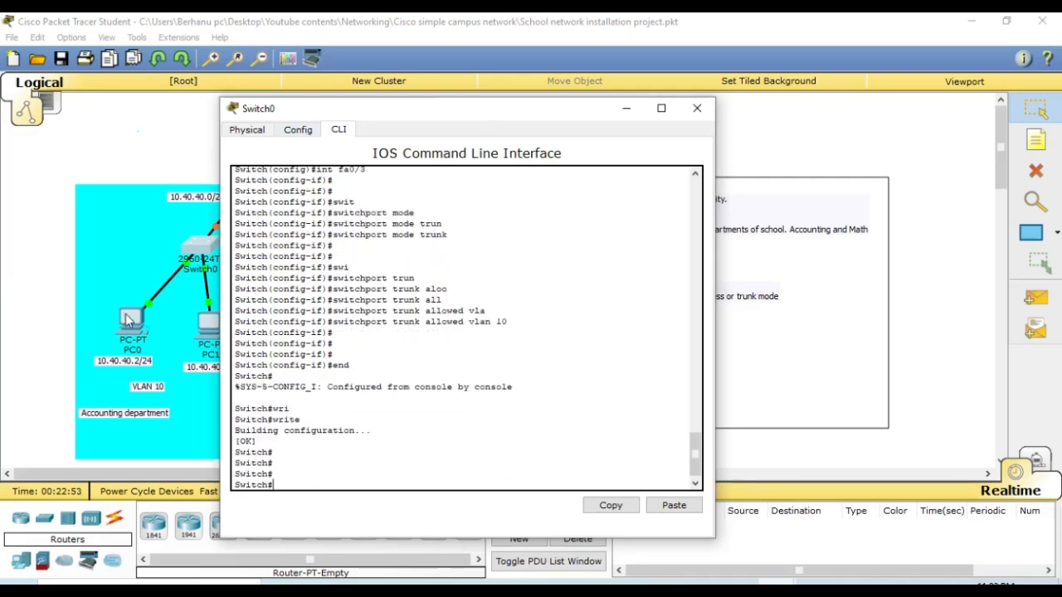
- Put the Switch0 window away, open Switch1's command line, and move its window clear of the network topology
left_click(632, 112)
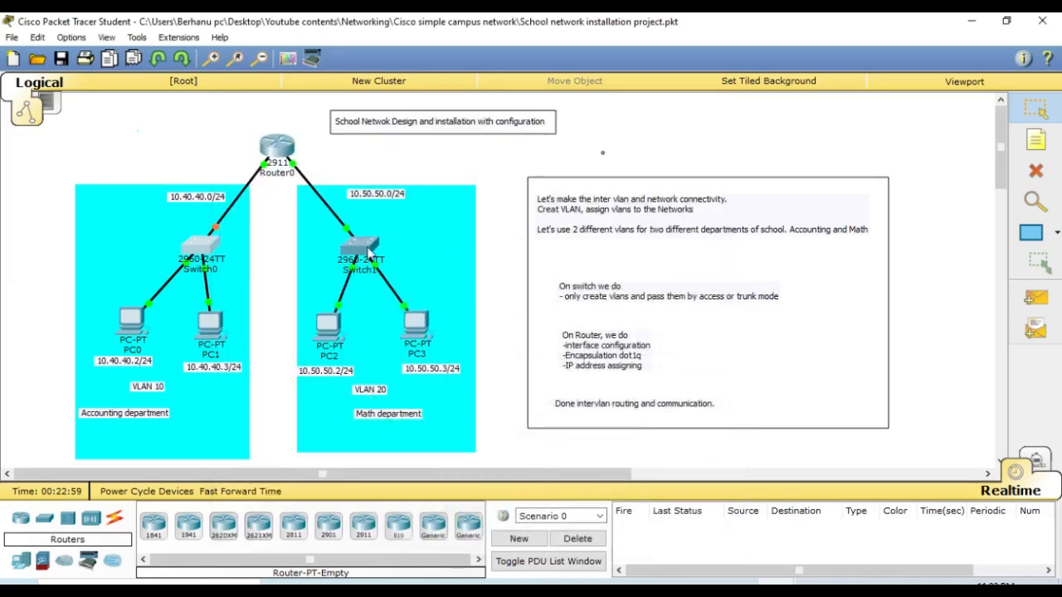
left_click(365, 254)
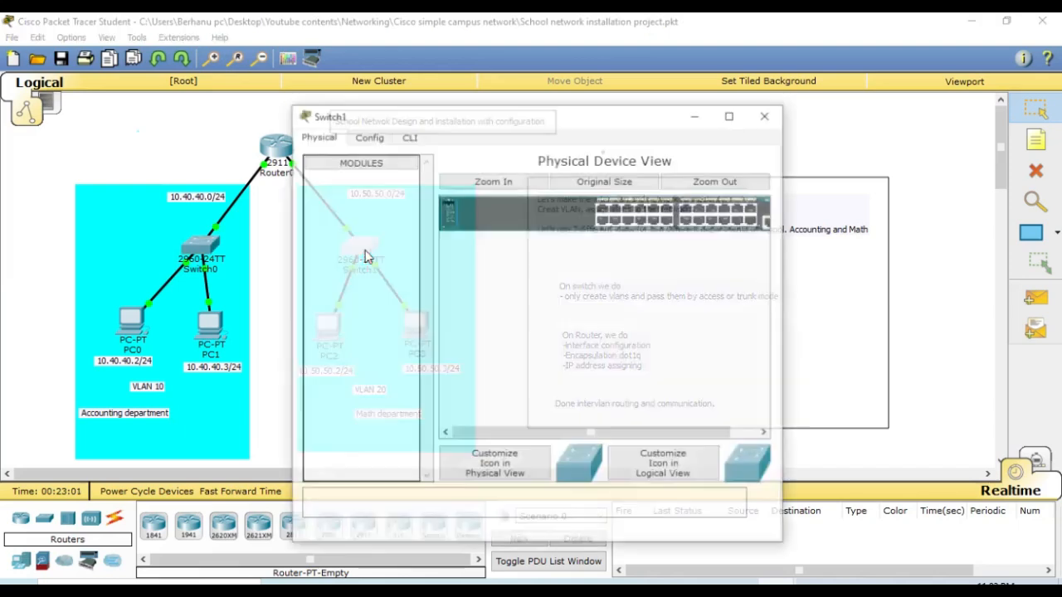
left_click(407, 136)
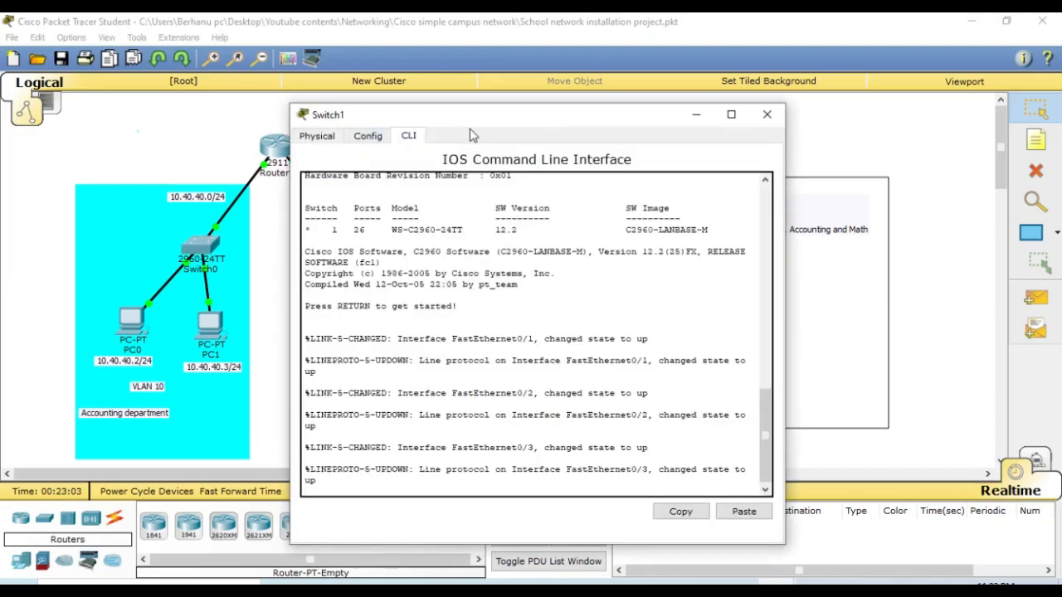
left_click_drag(502, 115, 744, 151)
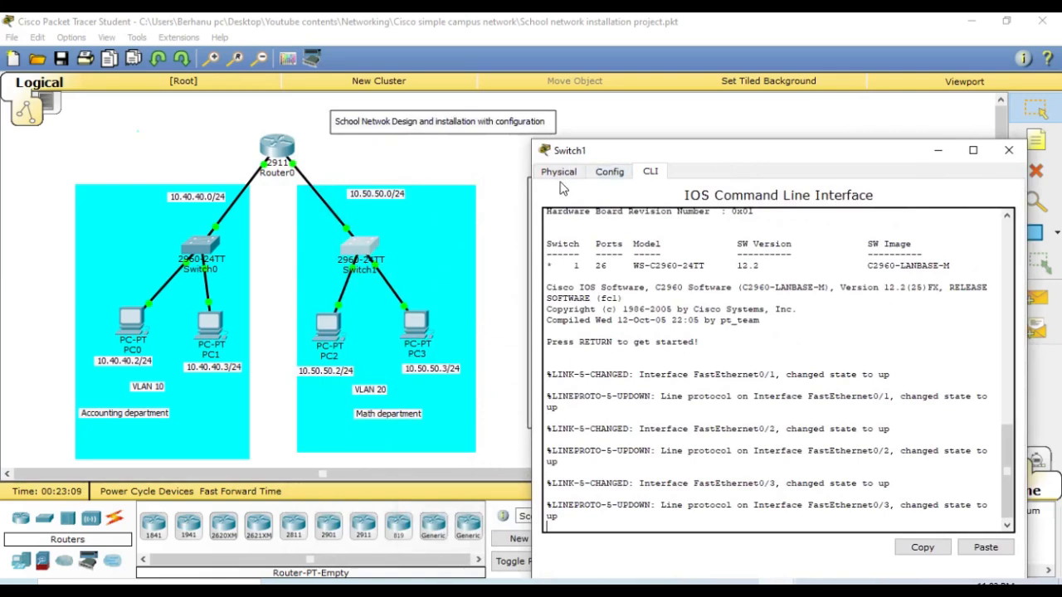
left_click_drag(664, 153, 620, 91)
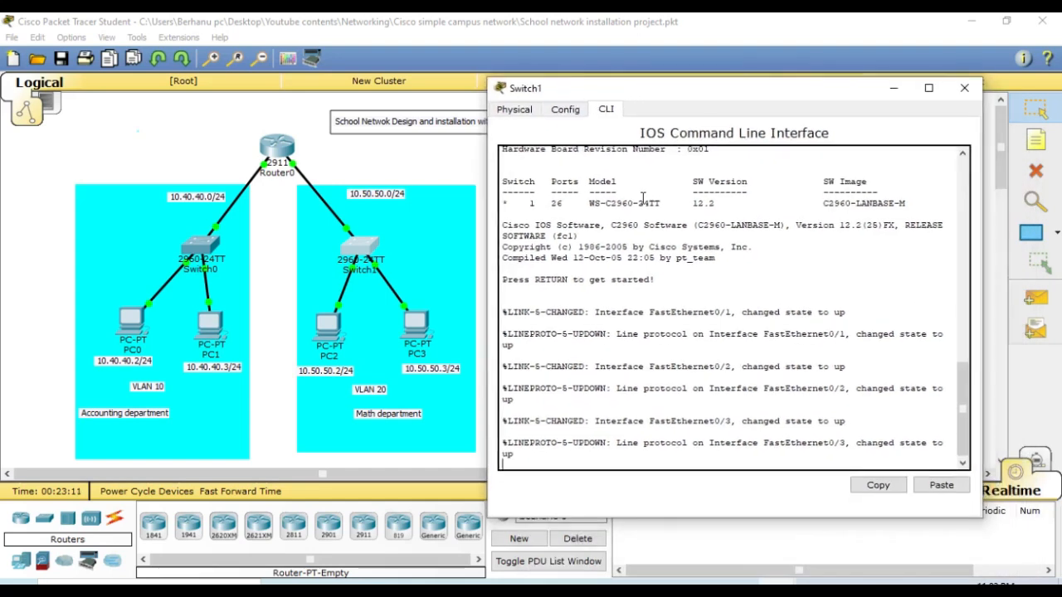
- Start the console session on Switch1 and enter privileged EXEC mode with en
key("Return")
key("Return")
key("Return")
key("Return")
type("en")
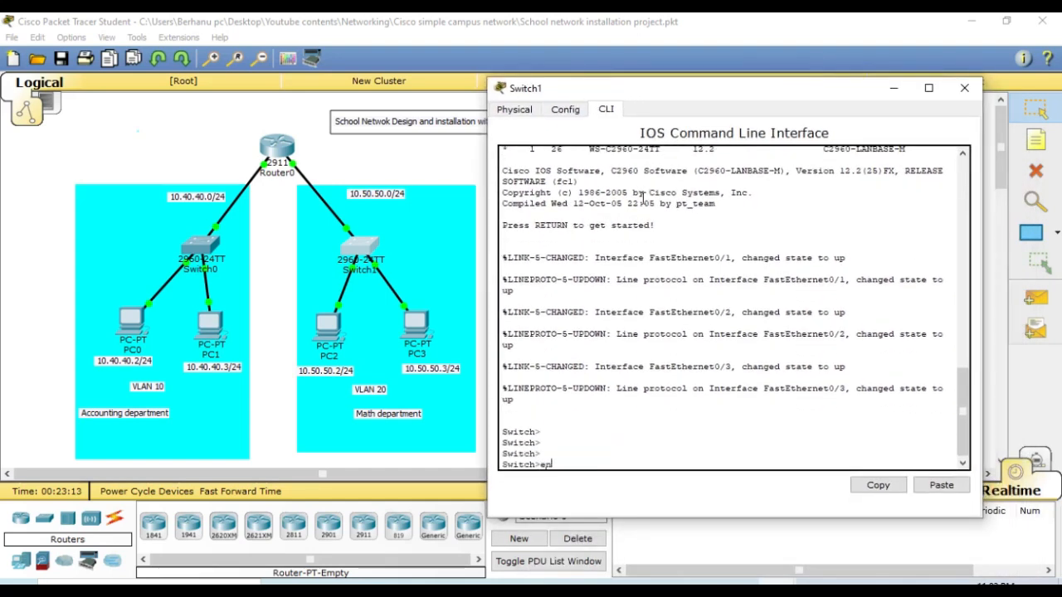
key("Return")
key("Return")
key("Return")
key("Return")
key("Return")
key("Return")
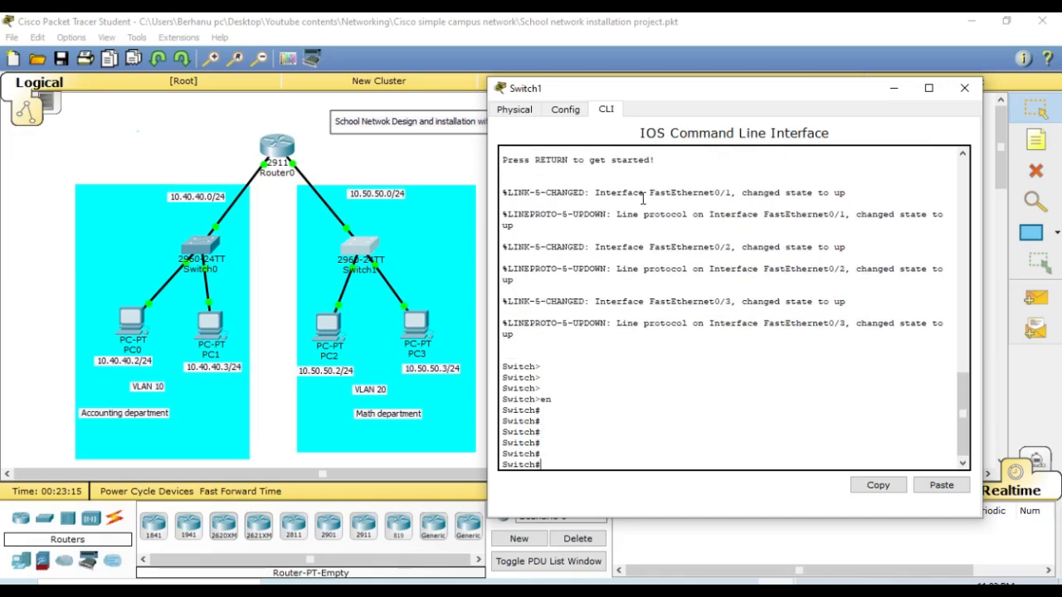
key("Return")
key("Return")
key("Return")
- Enter global configuration mode on Switch1 with configure terminal
type("conf")
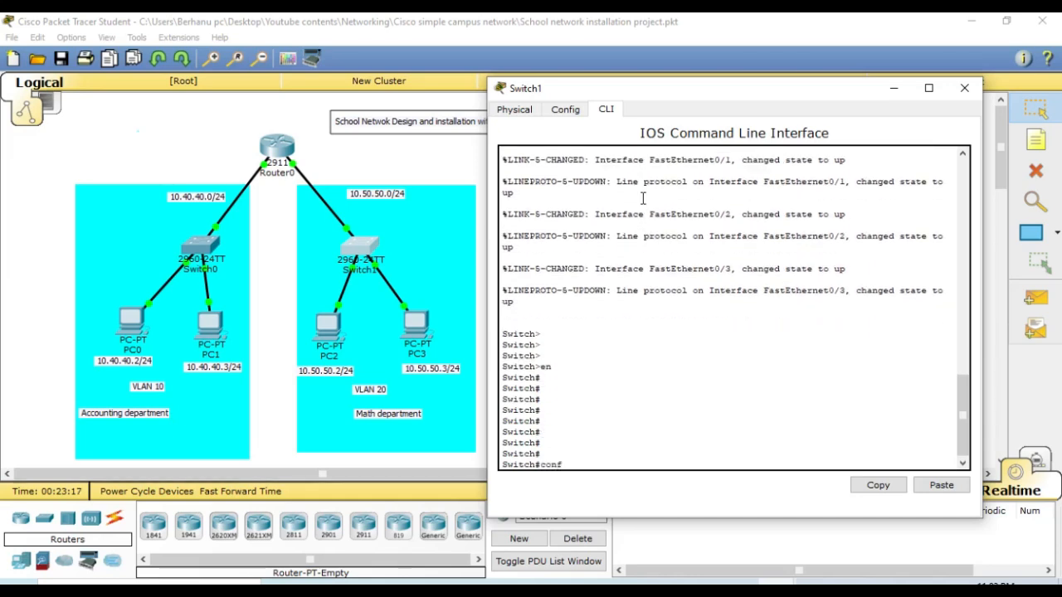
key("Tab")
type("te")
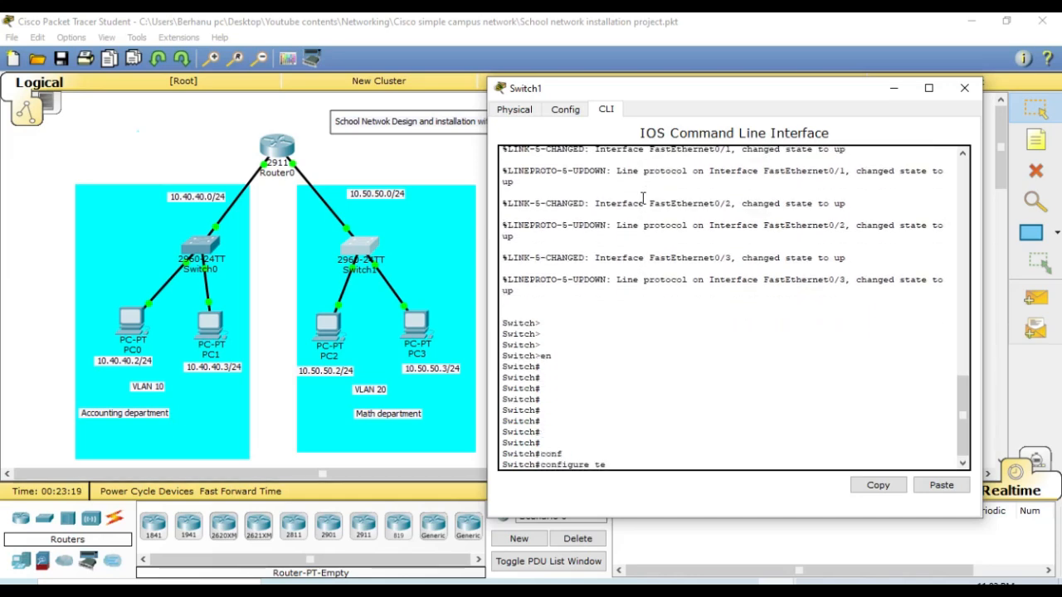
type("r")
key("Tab")
key("Return")
key("Return")
key("Return")
key("Return")
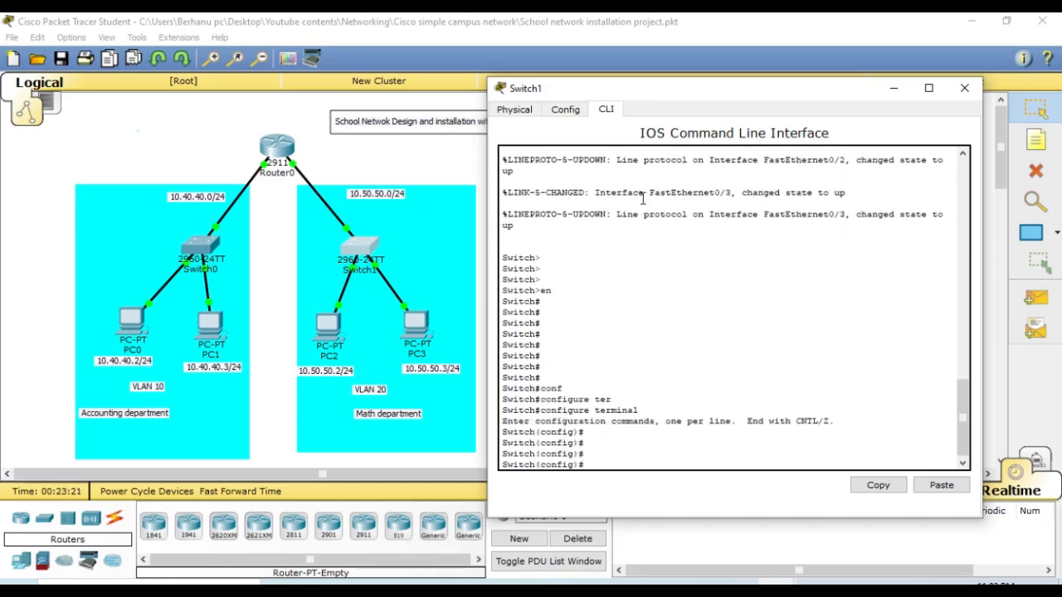
- Create VLAN 20 on Switch1 with the vlan 20 command
type("vlan")
key("Tab")
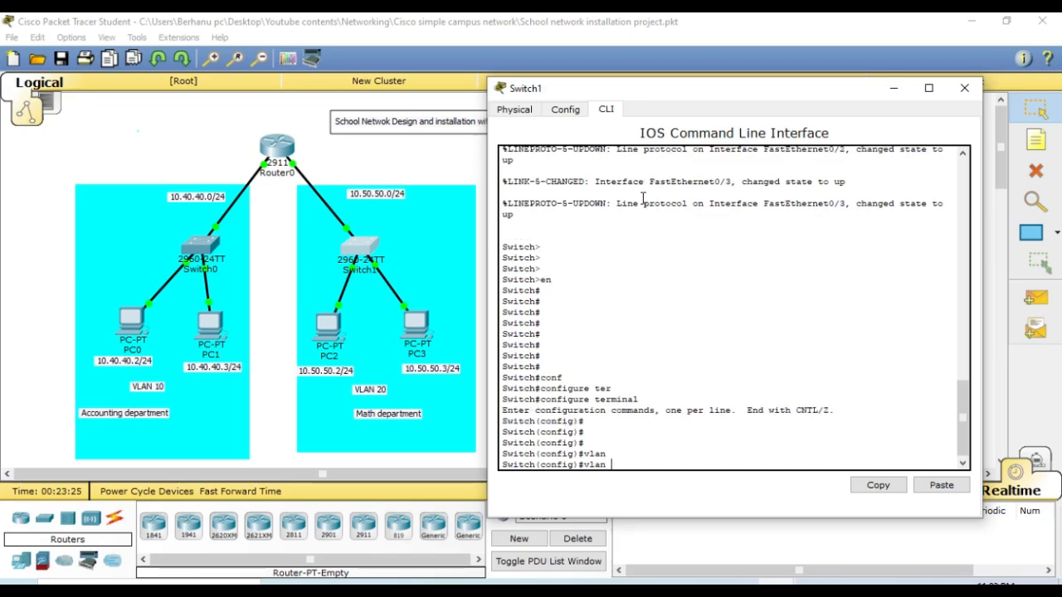
type("20")
key("Return")
key("Return")
key("Return")
key("Return")
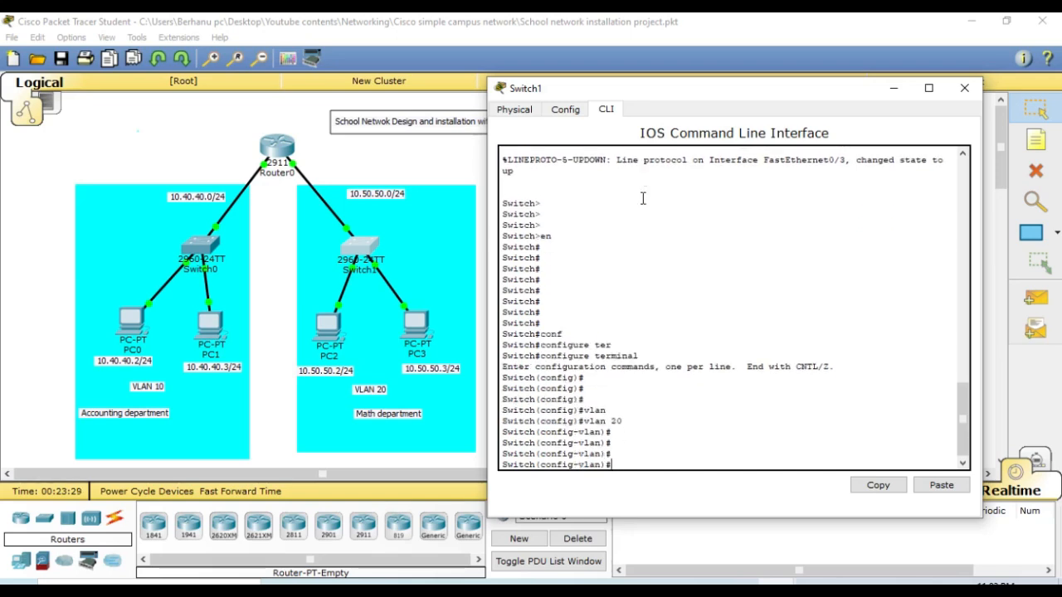
- Name VLAN 20 on Switch1 Math_VLAN
type("nam")
key("Tab")
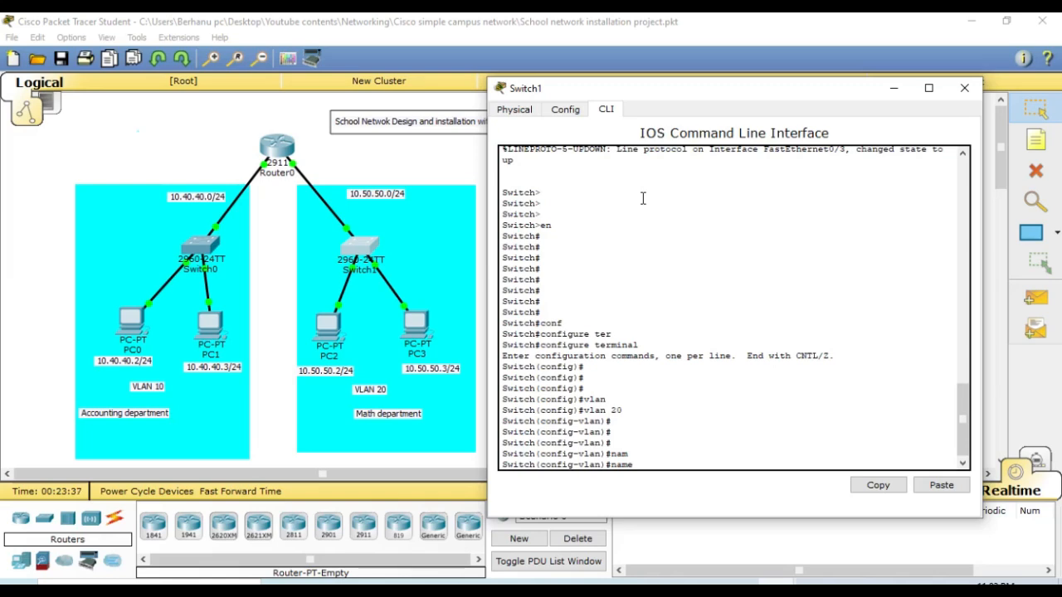
type("Math_VLAN")
key("Return")
key("Return")
key("Return")
key("Return")
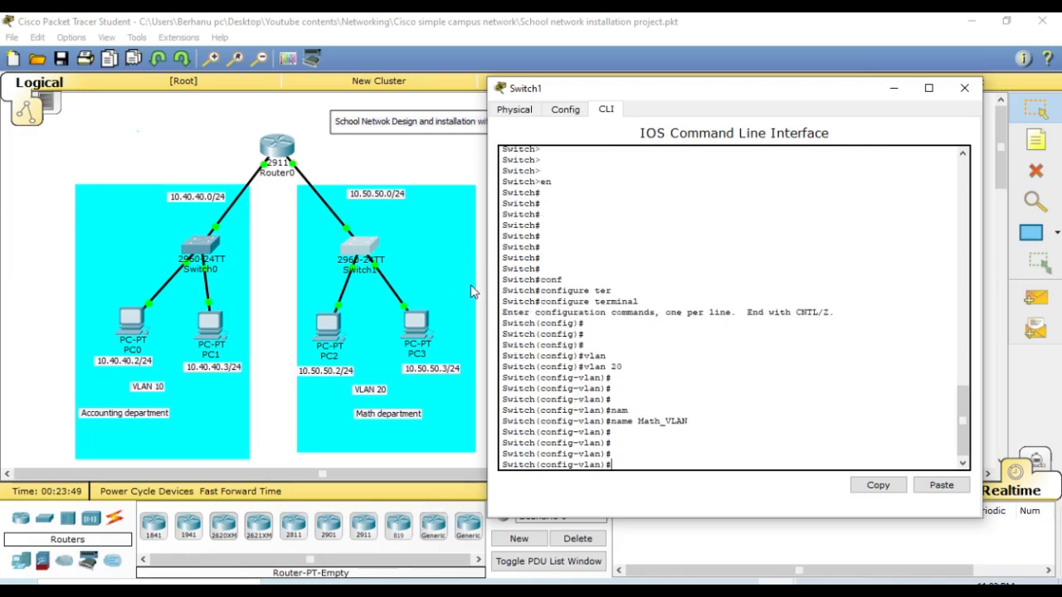
- Check the interface labels on Switch1's links in the topology and return to Switch1's command line
left_click(470, 284)
left_click(485, 302)
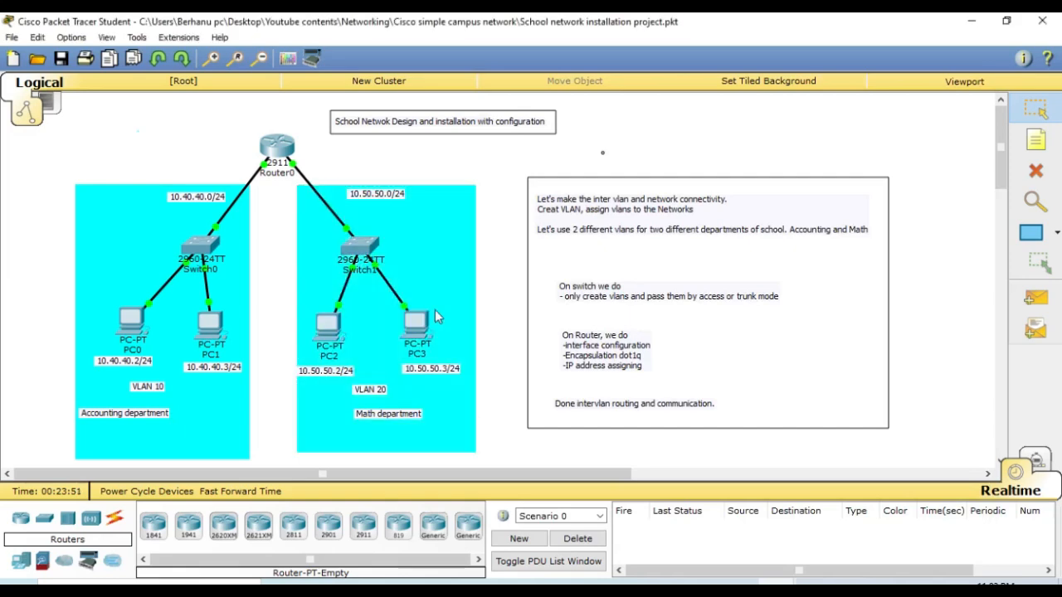
left_click(363, 263)
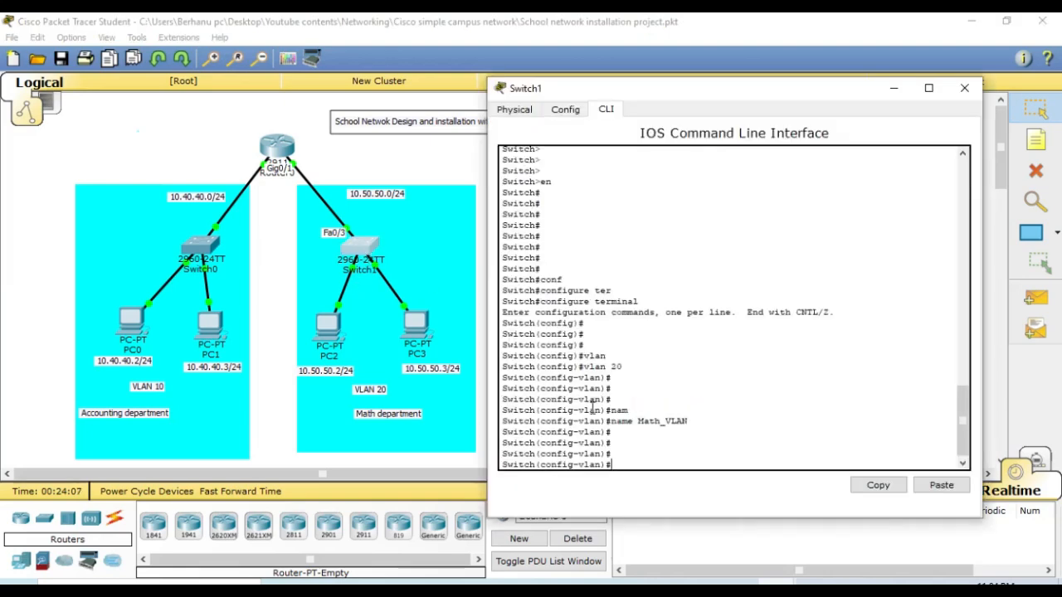
- Leave VLAN configuration on Switch1 with exi, returning to global configuration mode
type("exi")
key("Return")
key("Return")
key("Return")
- Enter interface range configuration for fa0/1-2 on Switch1
type("ig)#i")
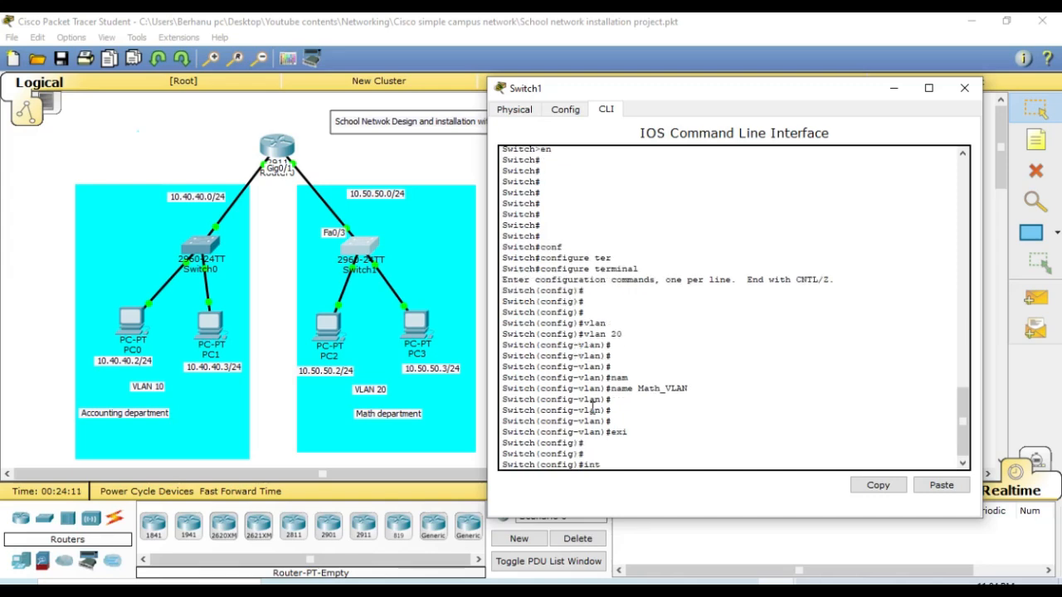
type("nt fa")
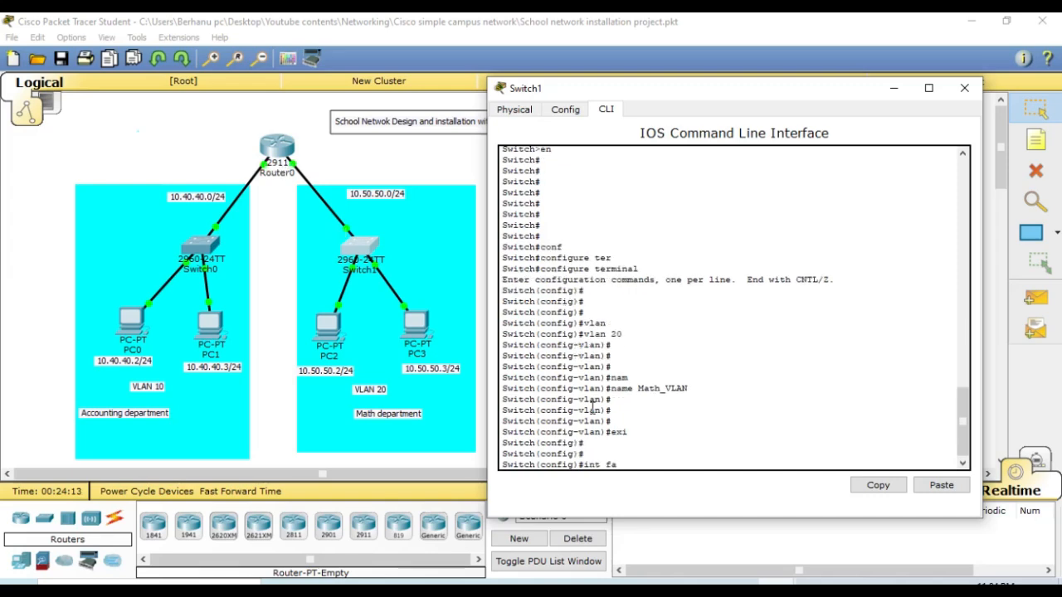
type("0/")
key("Left")
key("Left")
key("Left")
key("Left")
key("Left")
type("range")
key("Right")
key("Right")
key("Right")
type("-2")
key("Return")
key("Return")
key("Return")
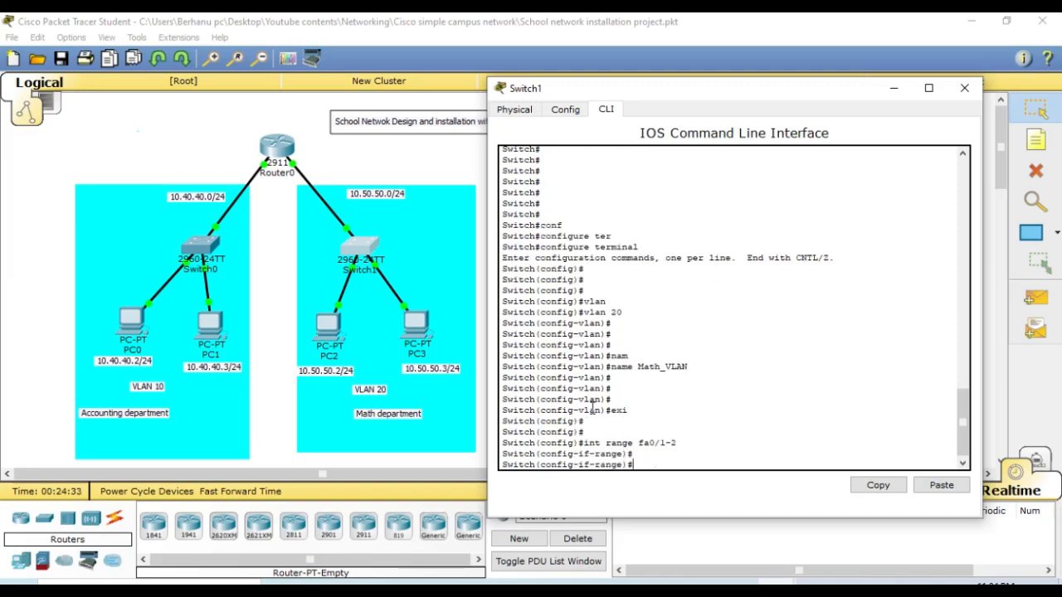
- Set the fa0/1-2 ports to access mode with switchport mode access
type("swi")
key("Tab")
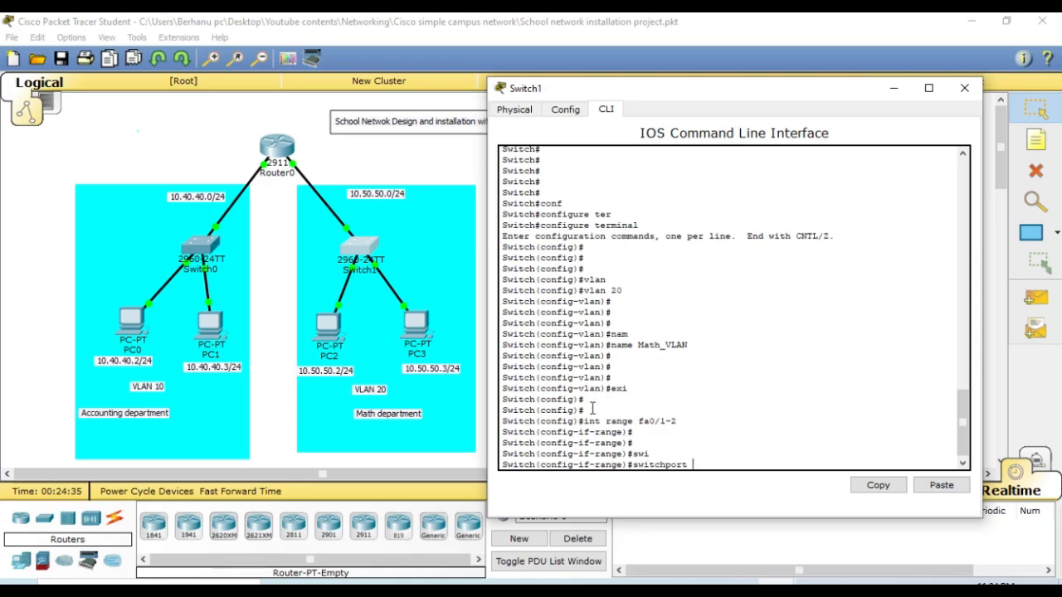
type("mode")
key("Tab")
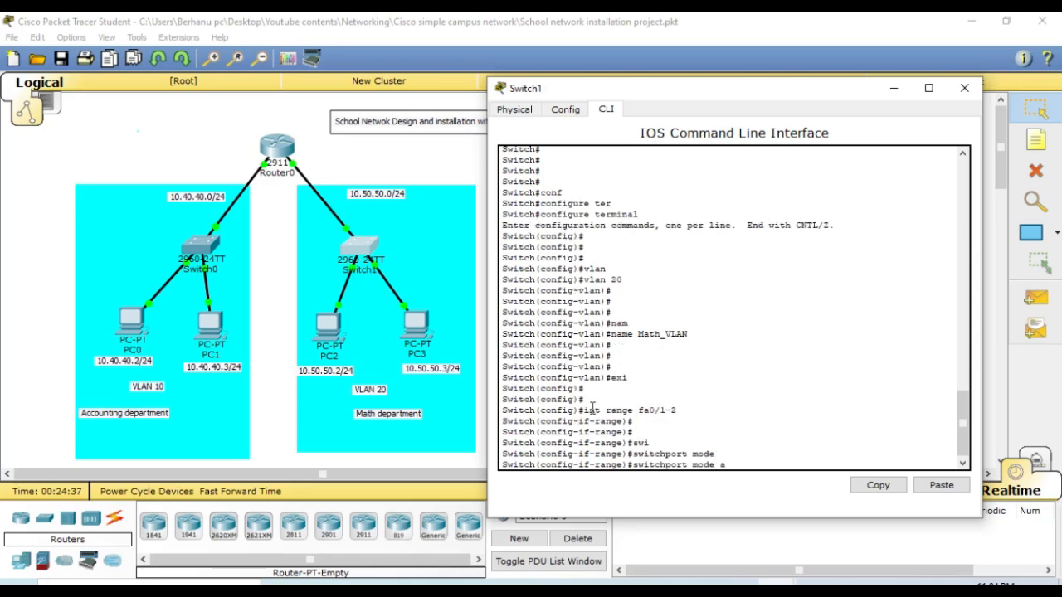
type("acc")
key("Tab")
key("Return")
key("Return")
key("Return")
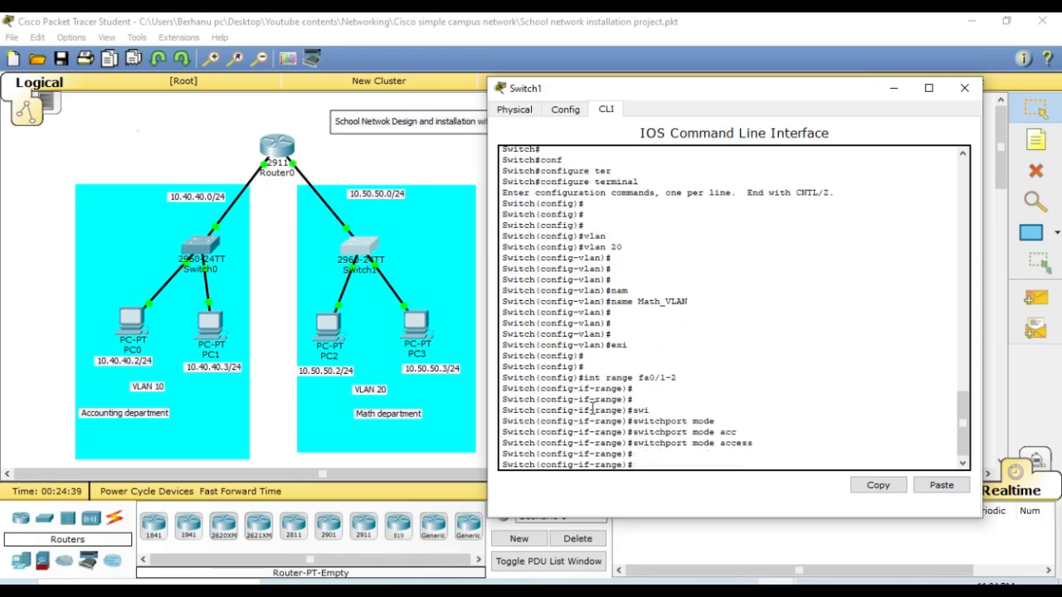
- Assign the fa0/1-2 ports to VLAN 20 with switchport access vlan 20
type("swi")
key("Tab")
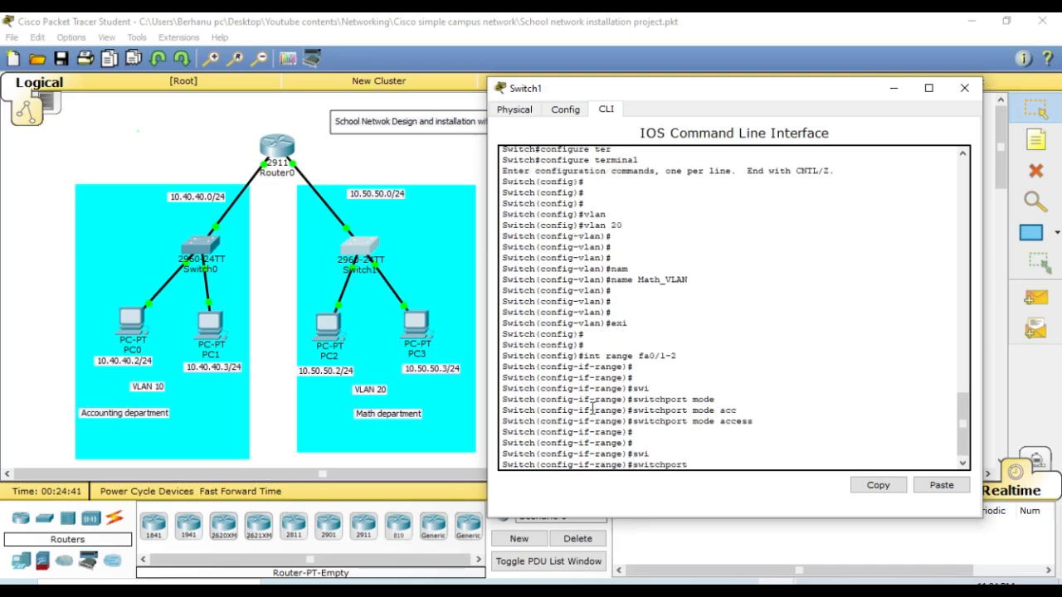
type("acce")
key("Tab")
type("vlan ")
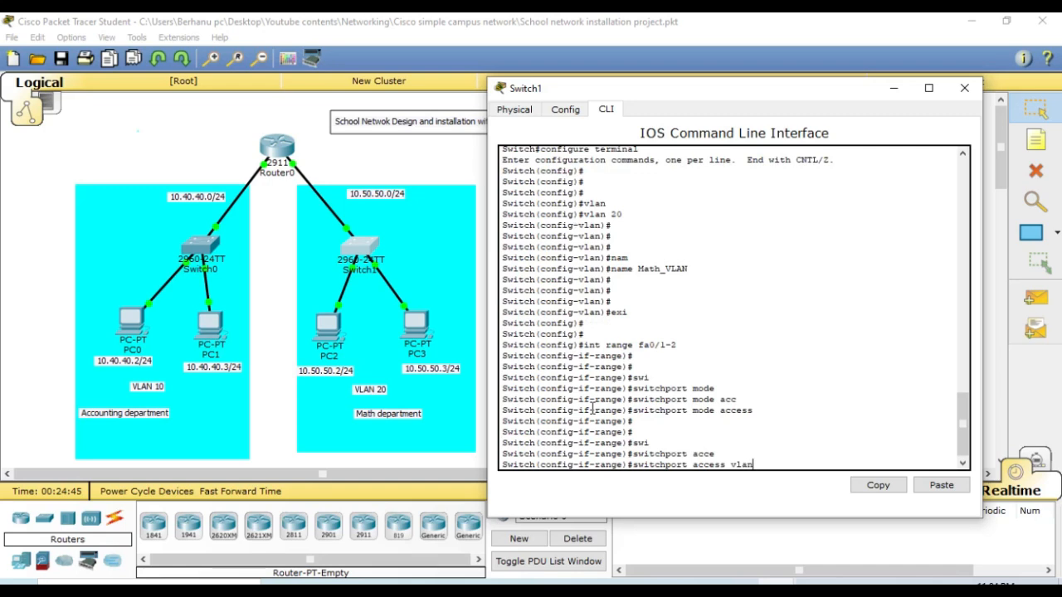
type("20")
key("Return")
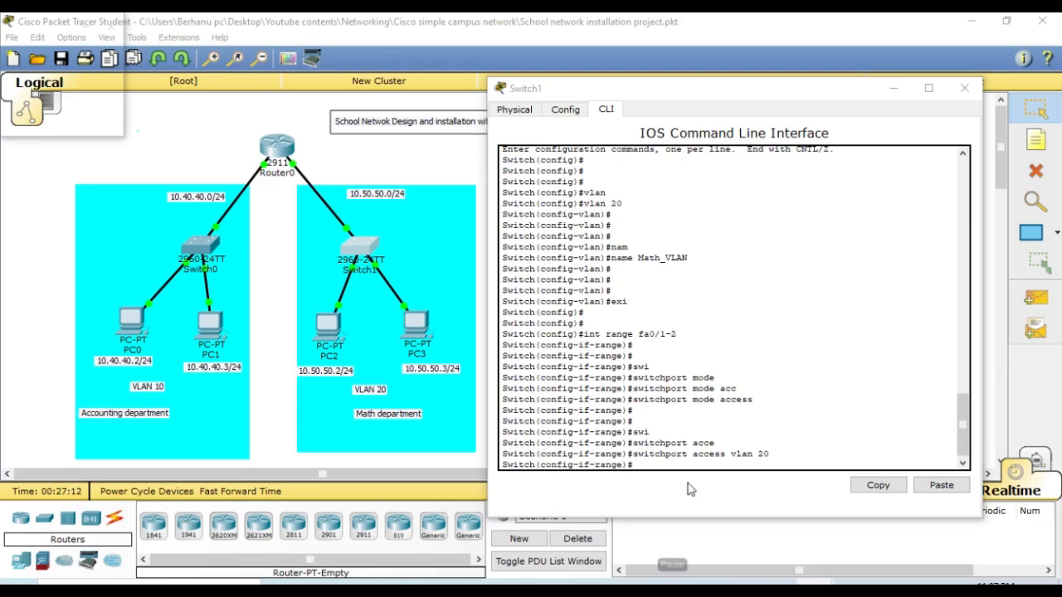
left_click(694, 443)
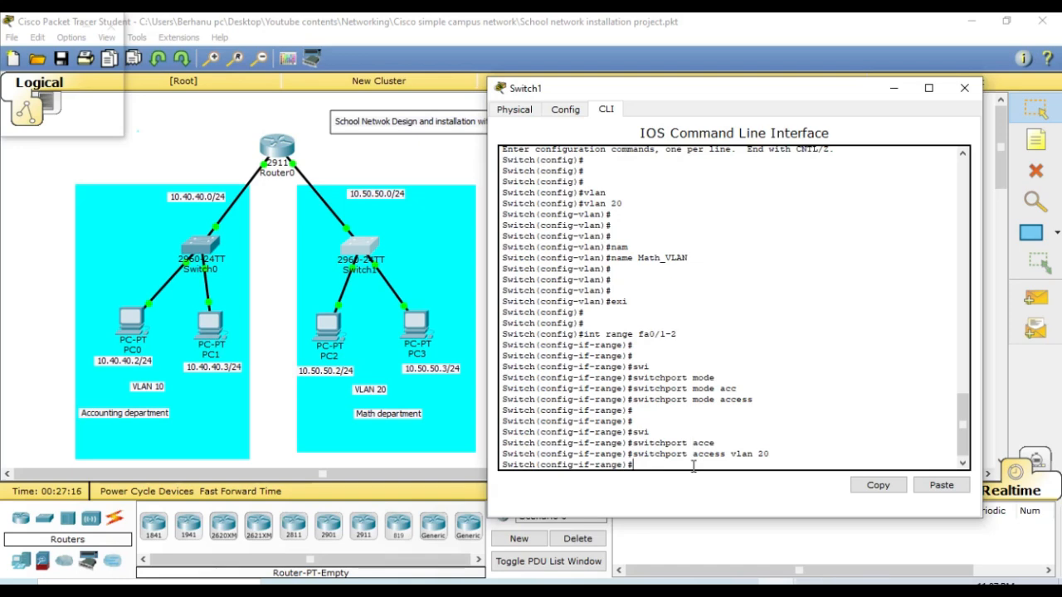
key("Return")
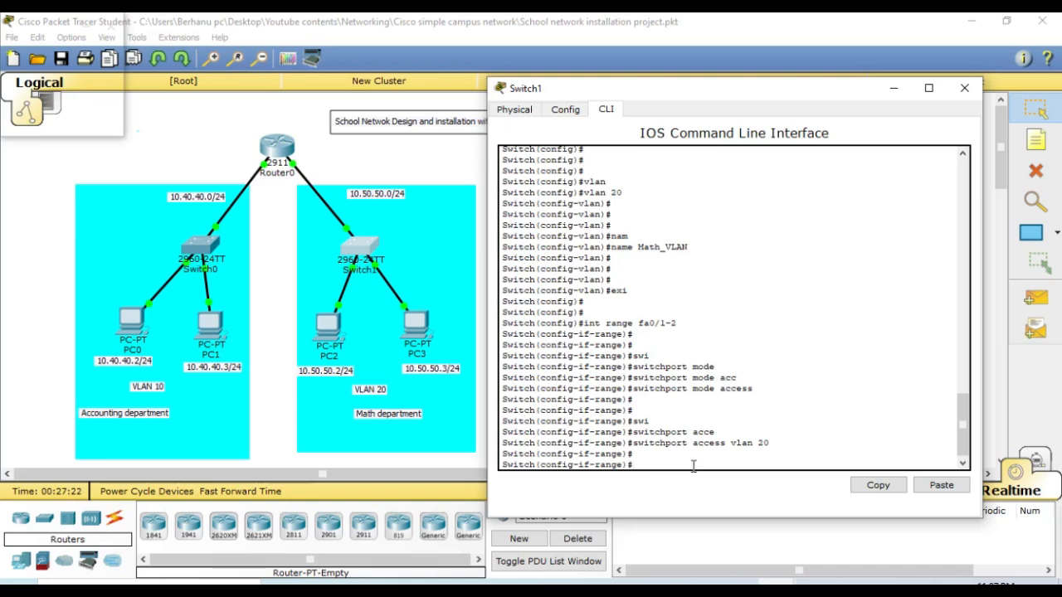
- Leave the interface range with exi and enter configuration for interface fa0/3 on Switch1
type("exi")
key("Return")
key("Return")
key("Return")
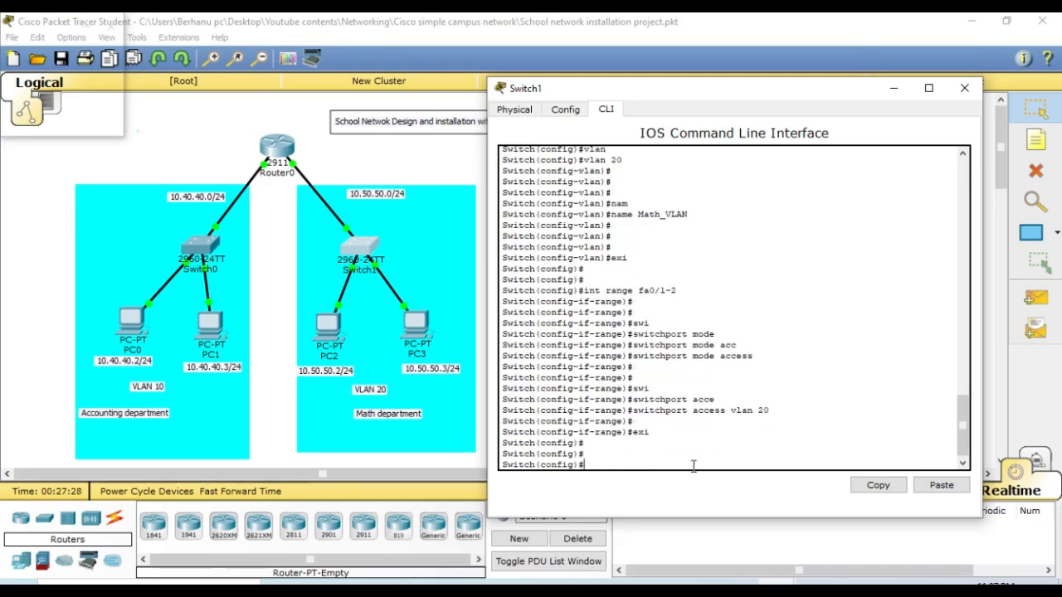
type("int fa0/3")
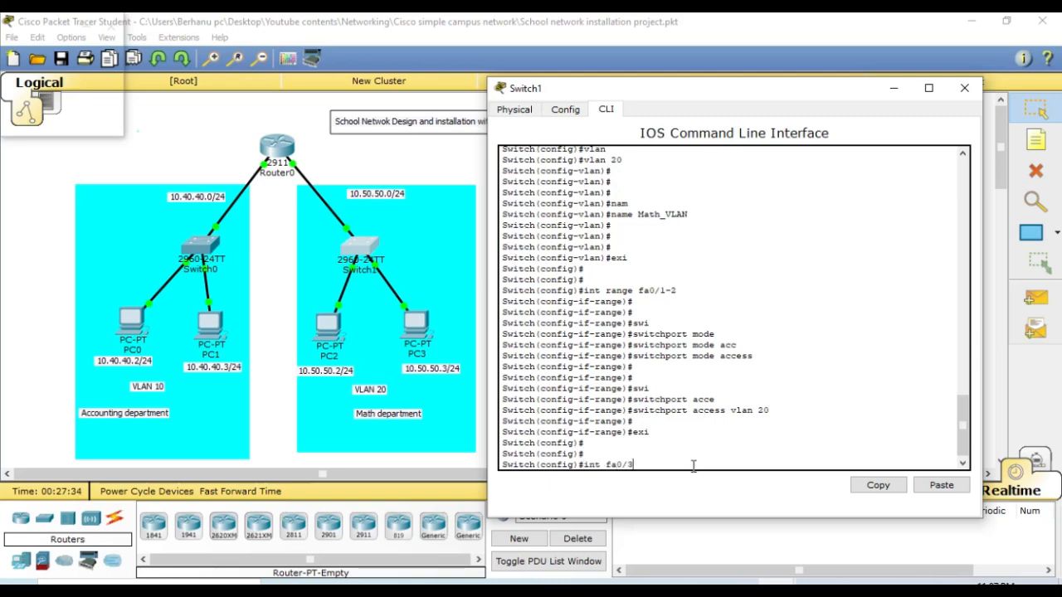
key("Return")
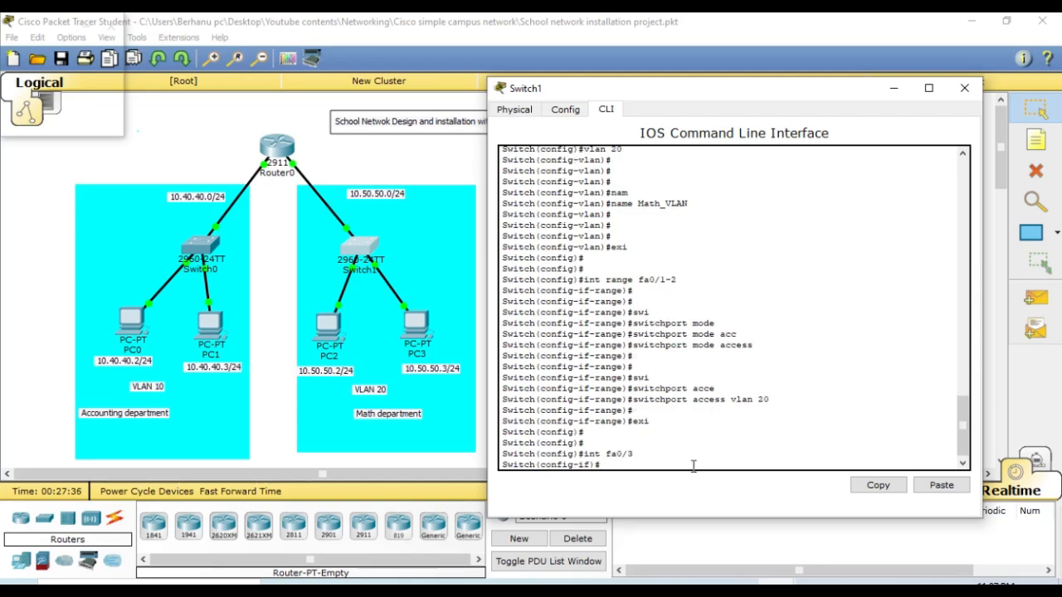
key("Return")
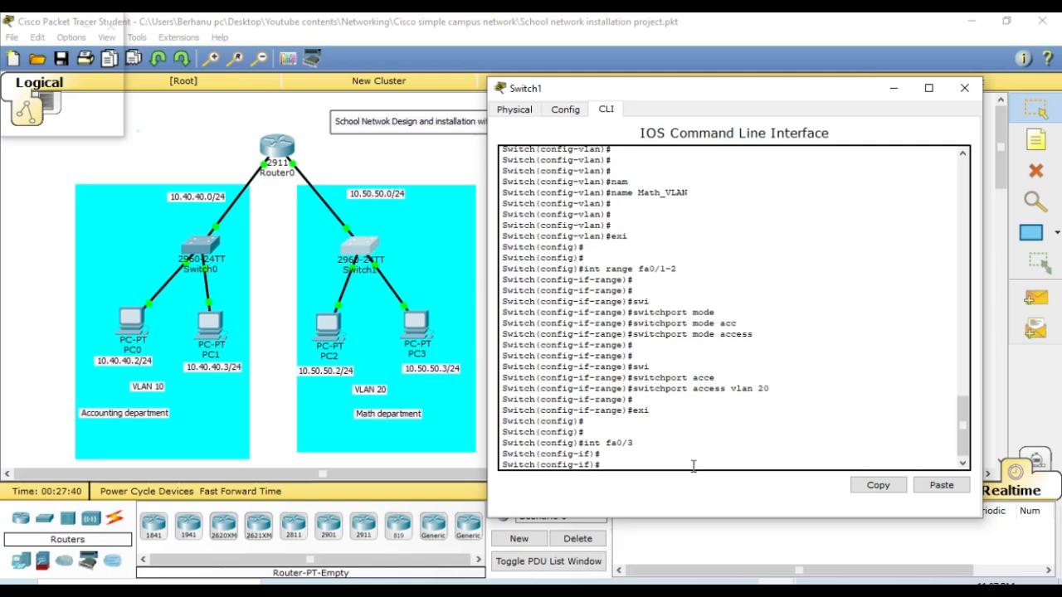
- Set Switch1's fa0/3 port to trunk mode with switchport mode trunk
type("swi")
key("Tab")
type("mode")
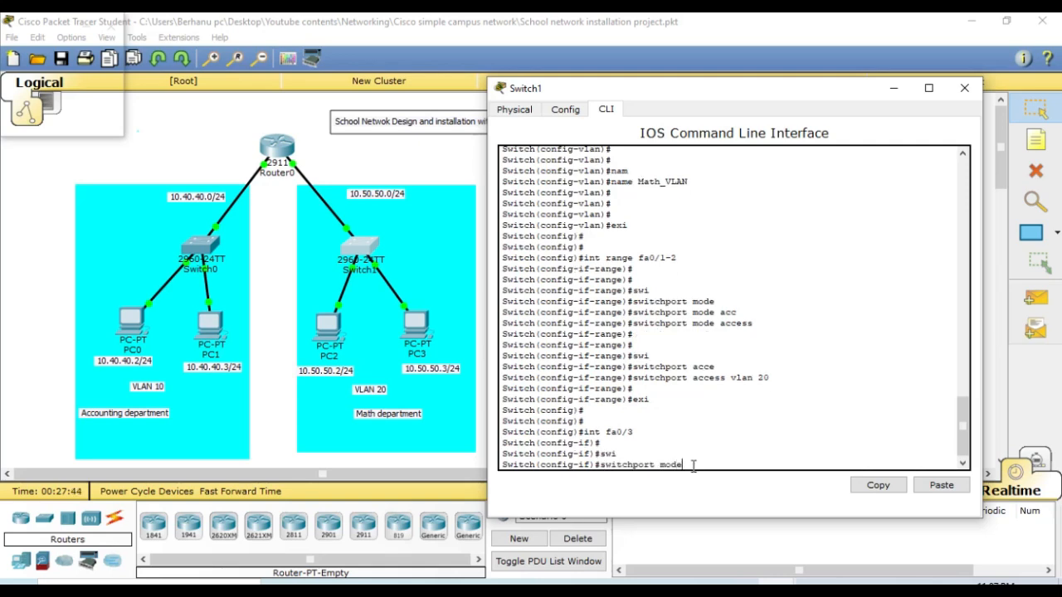
key("Tab")
type("trun")
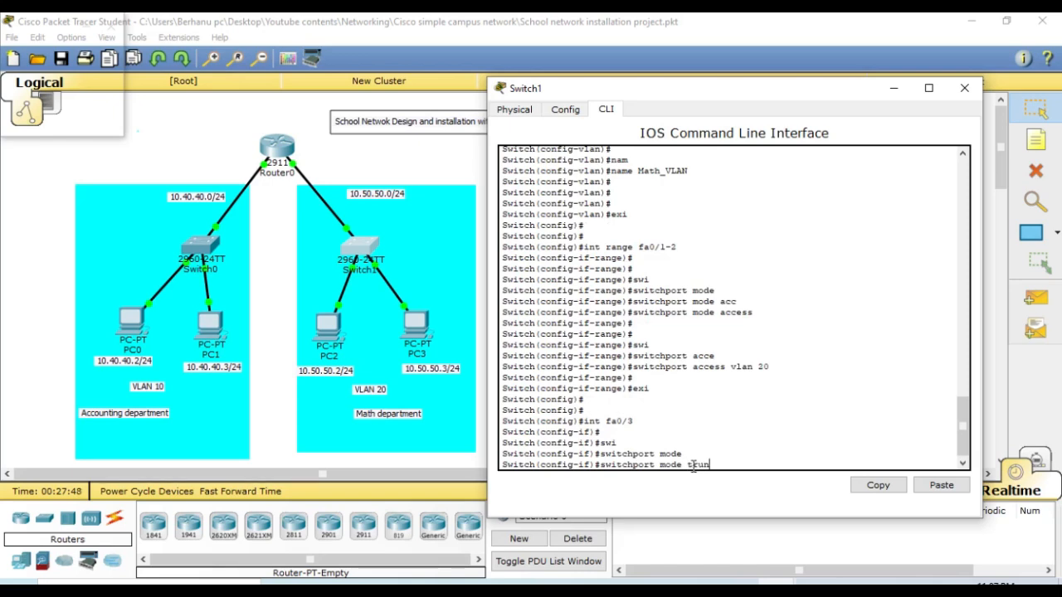
key("Tab")
key("Return")
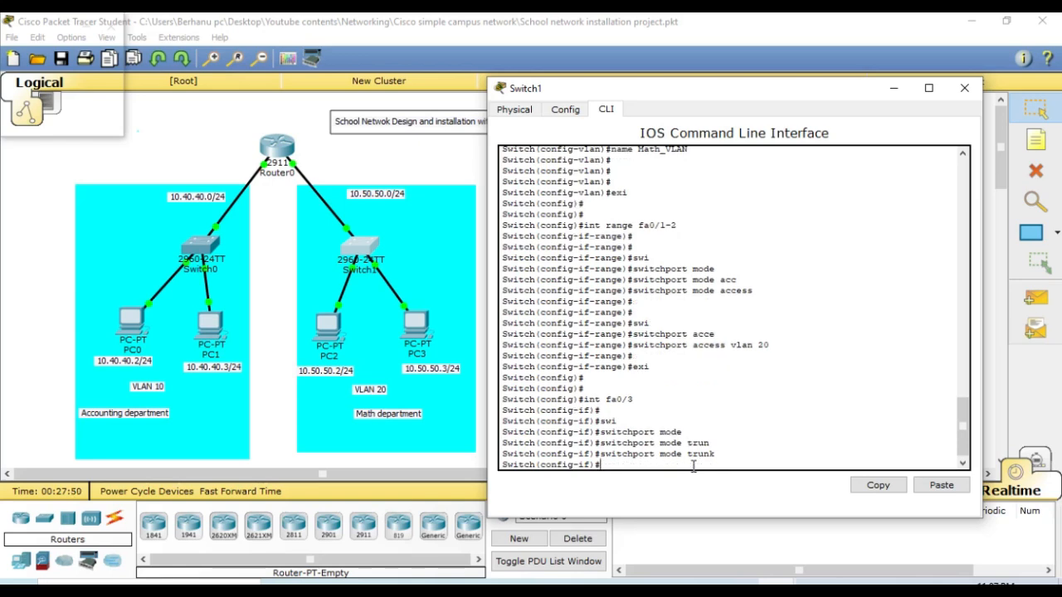
key("Return")
key("Return")
- Allow VLAN 20 on the fa0/3 trunk with switchport trunk allowed vlan 20
type("swi")
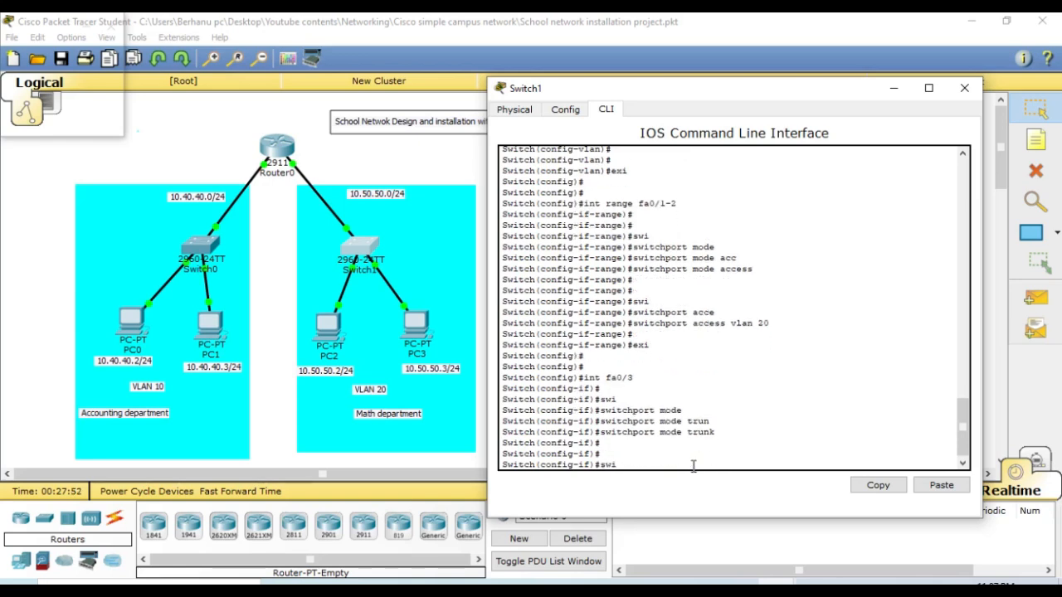
key("Tab")
type("trun")
key("Tab")
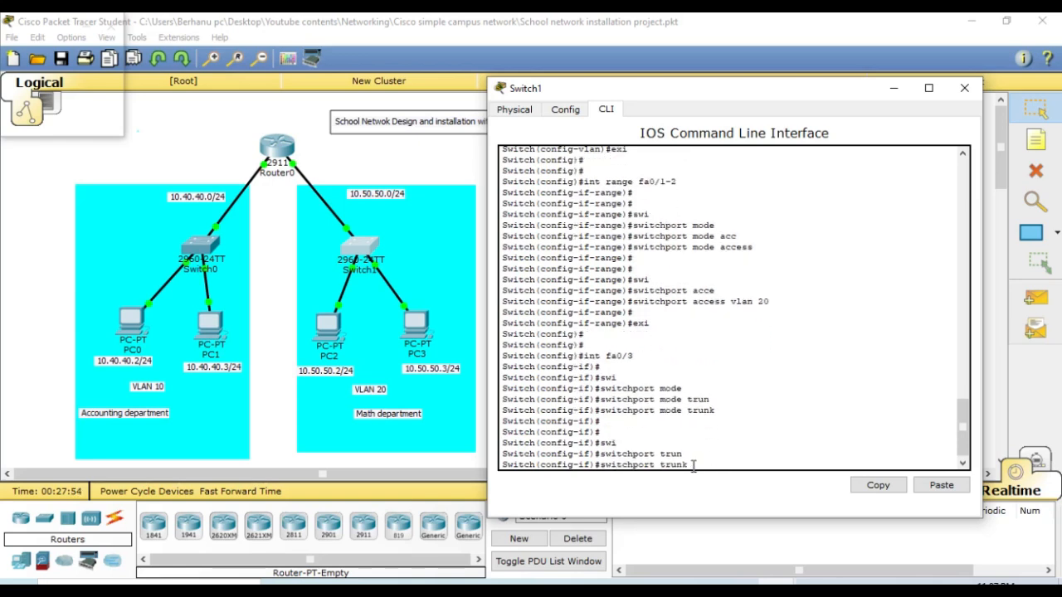
type("a;;")
key("Tab")
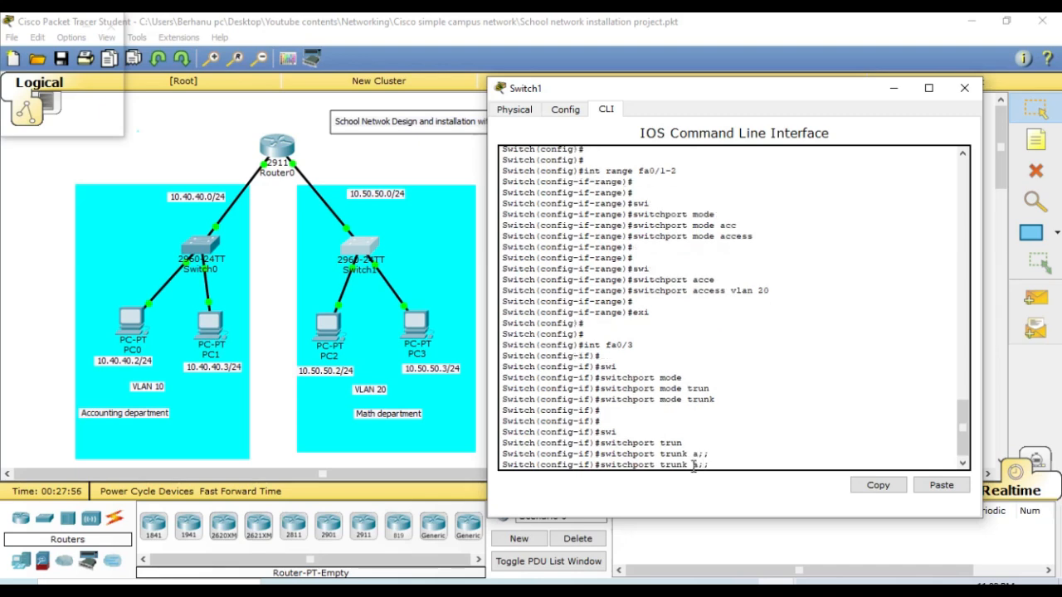
key("BackSpace")
key("BackSpace")
key("BackSpace")
type("all")
key("Tab")
type("vlan")
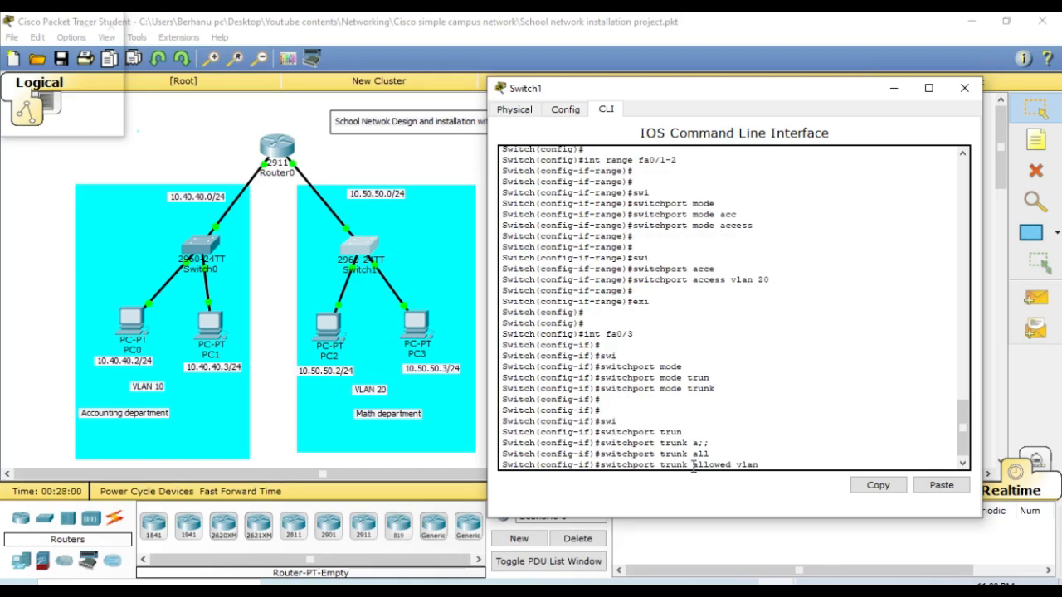
key("Tab")
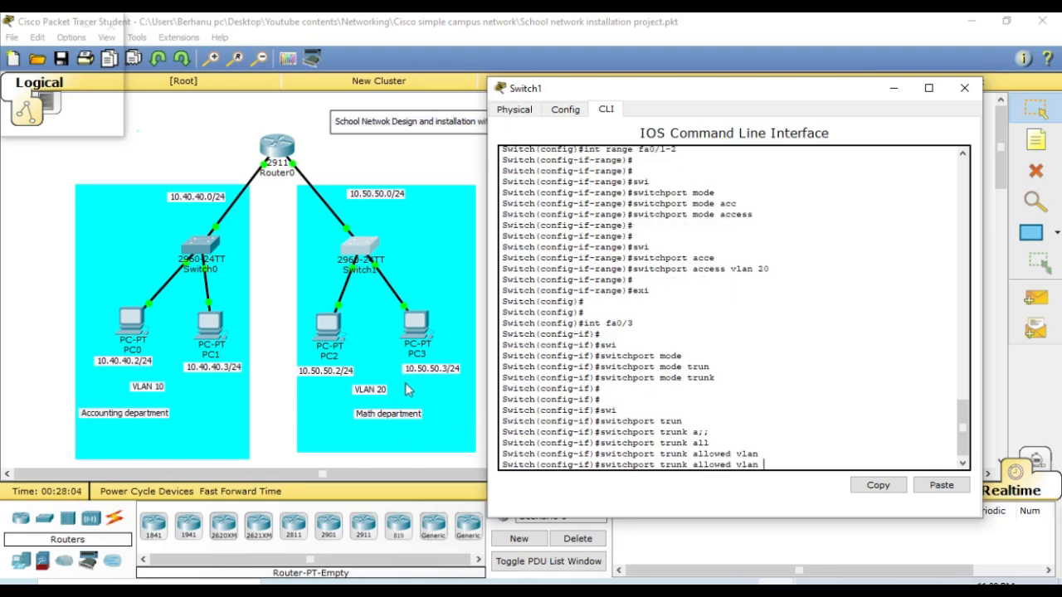
type("20")
key("Return")
key("Return")
key("Return")
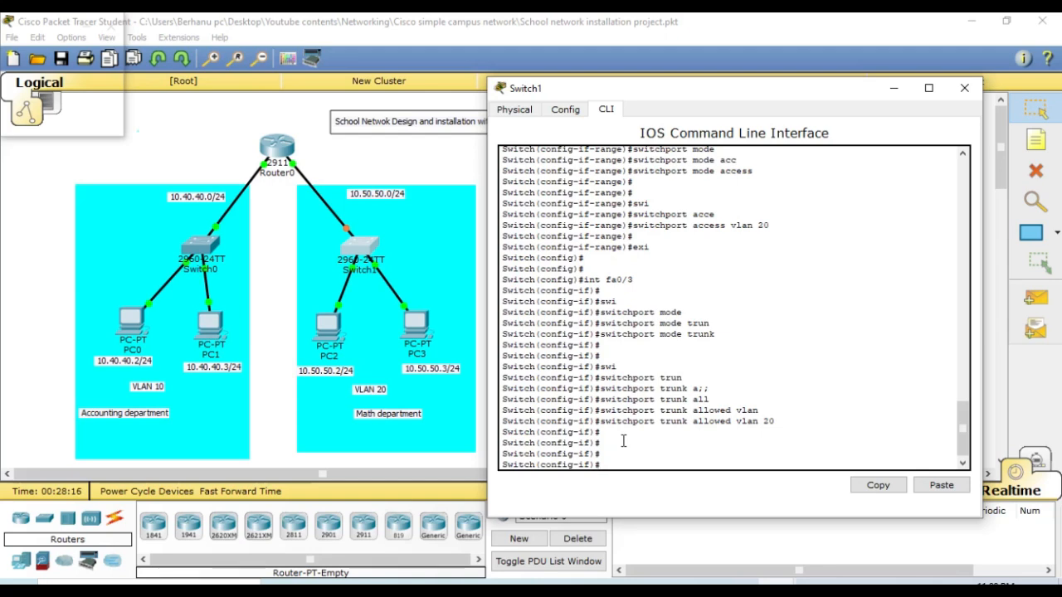
- Put the Switch1 window away and open Router0's command line
left_click(901, 91)
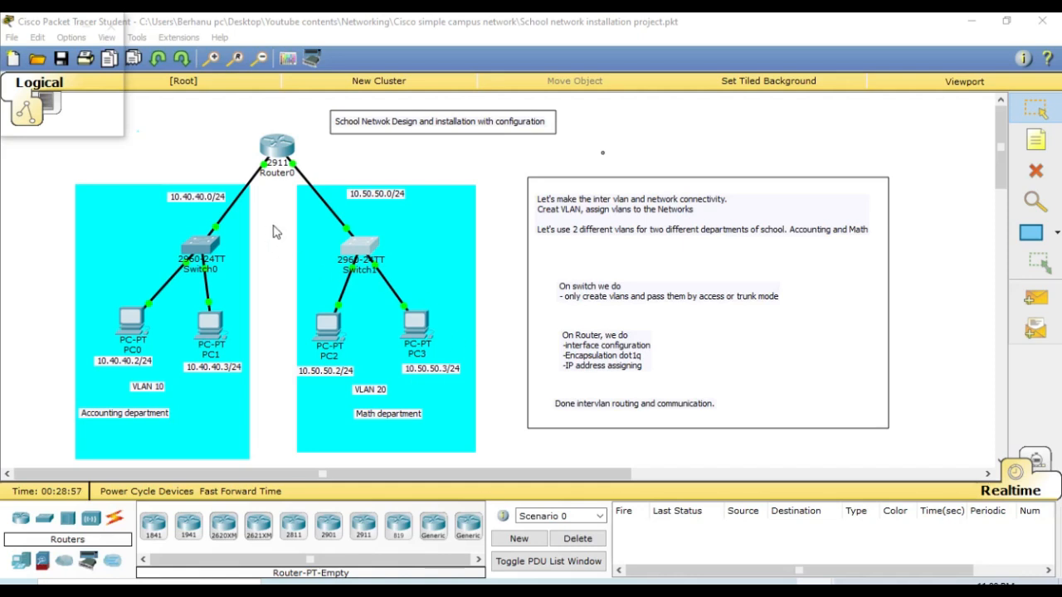
left_click(279, 151)
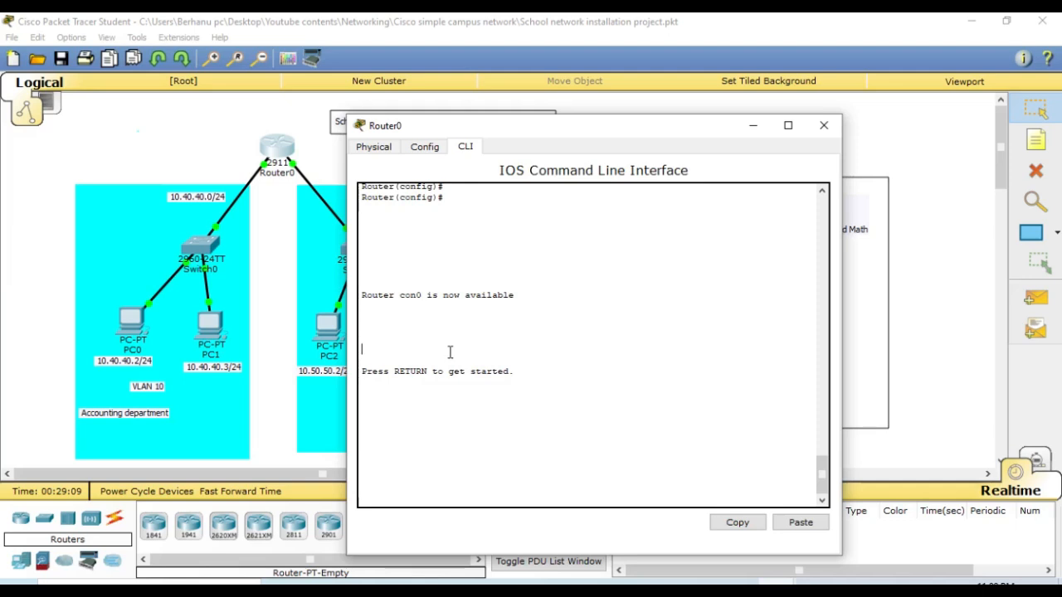
- Resume Router0's console session and enter global configuration mode with en and conf t
type("a")
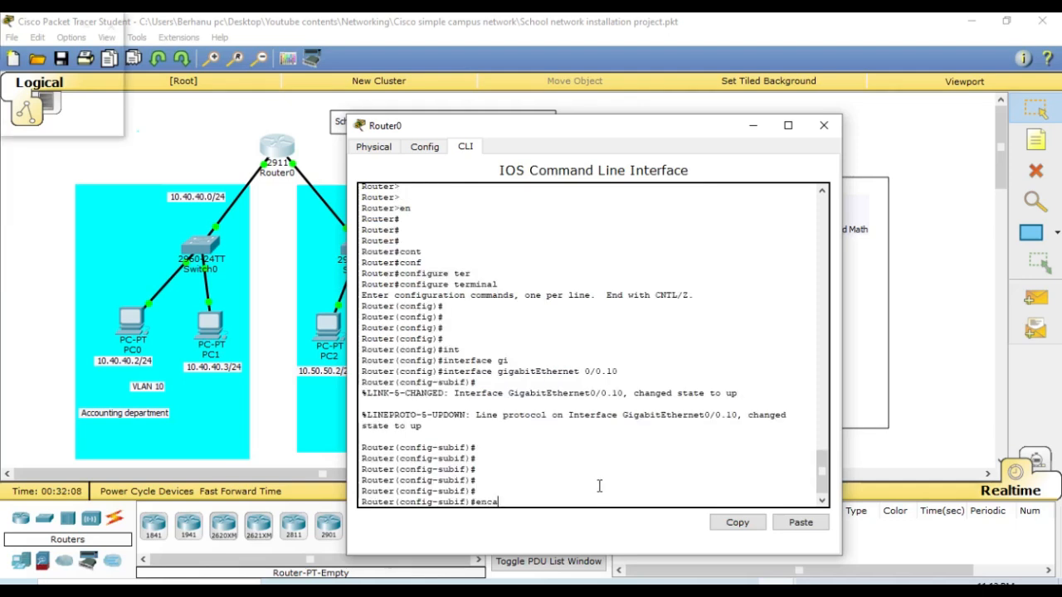
key("Tab")
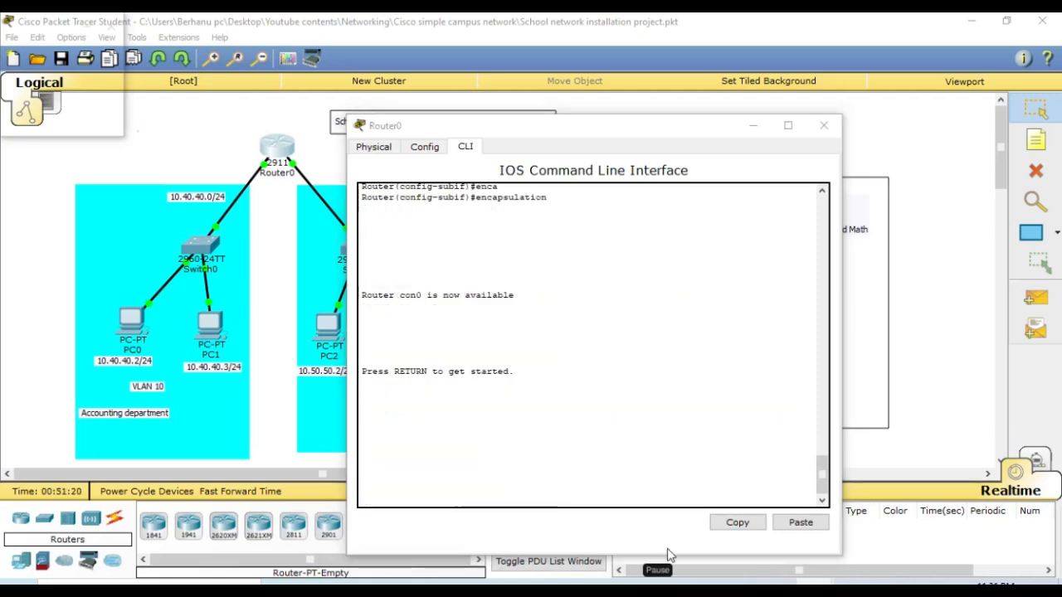
left_click(682, 384)
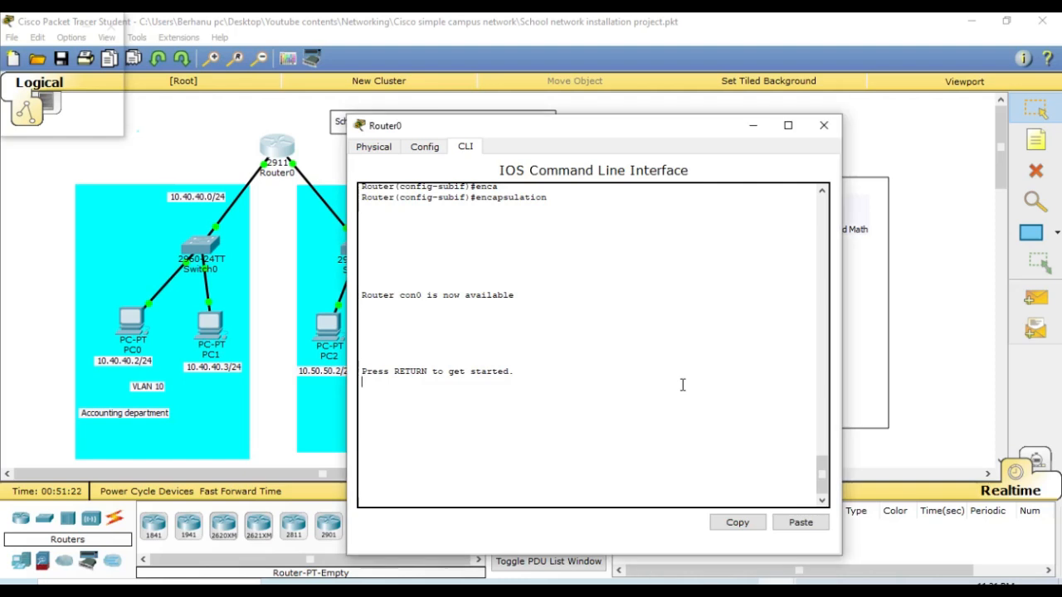
key("Return")
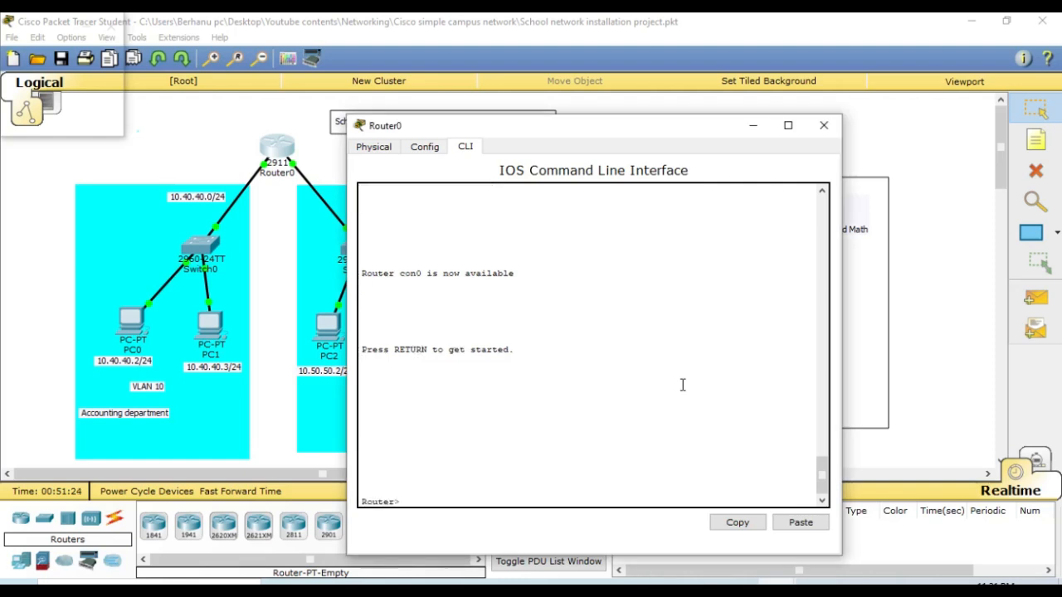
type("en")
key("Return")
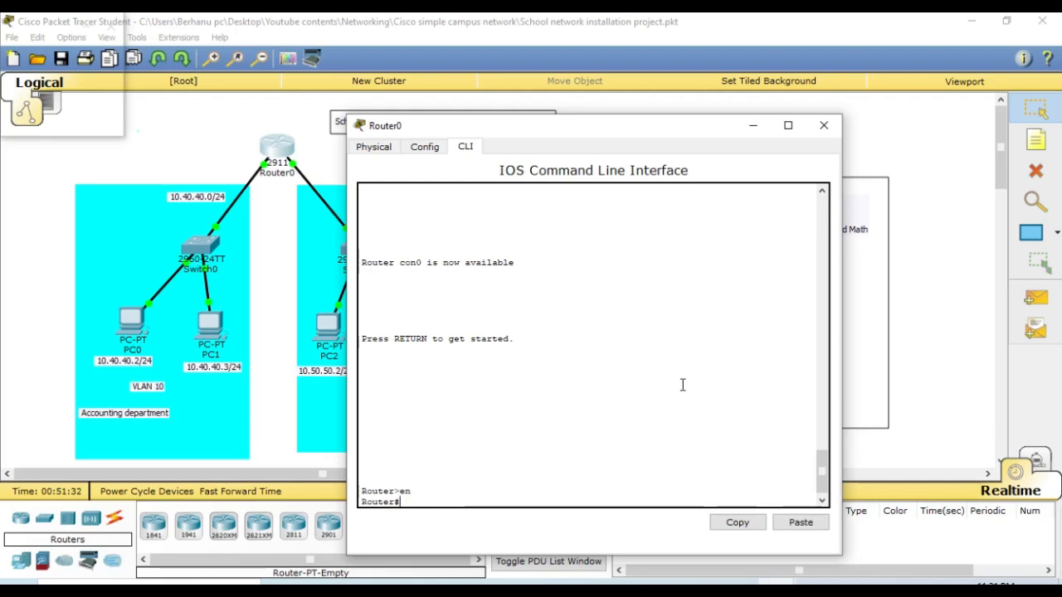
type("conf t")
key("Return")
key("Return")
key("Return")
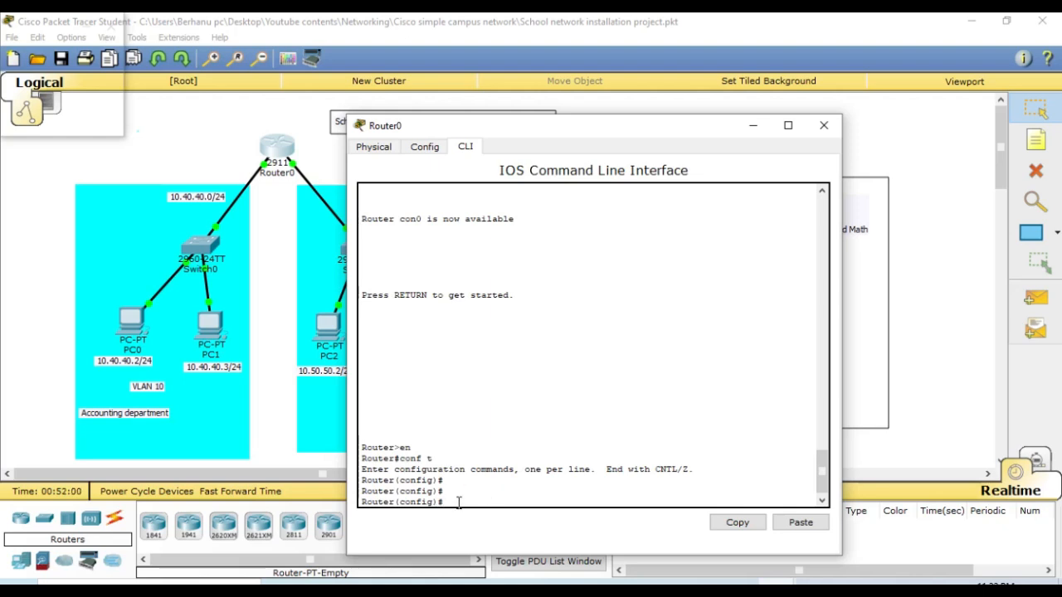
- Check which Router0 port links to Switch0 and enter configuration for subinterface gi0/0.10
type("int")
key("Tab")
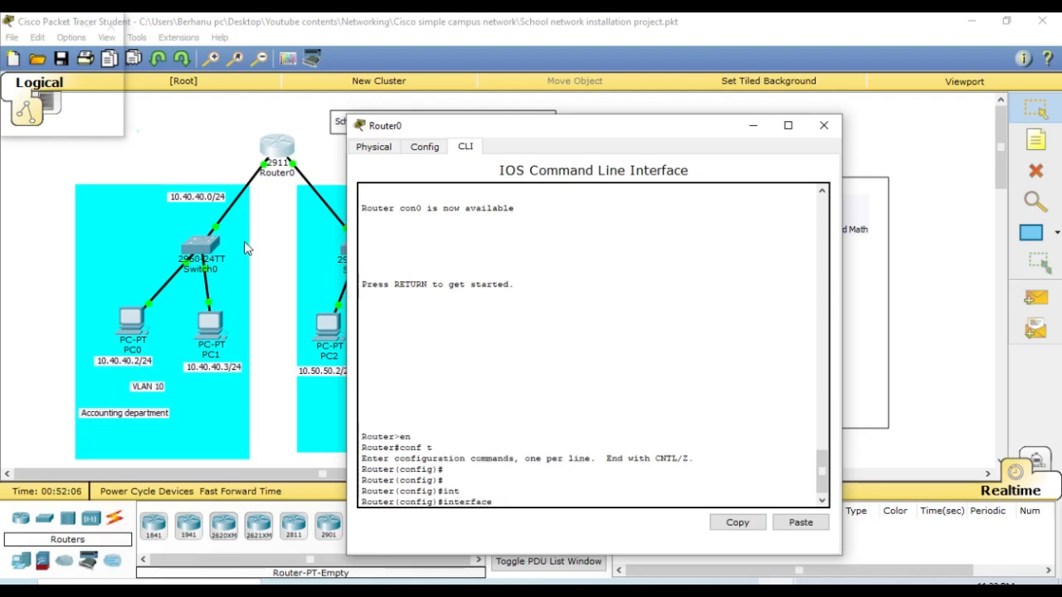
left_click(263, 170)
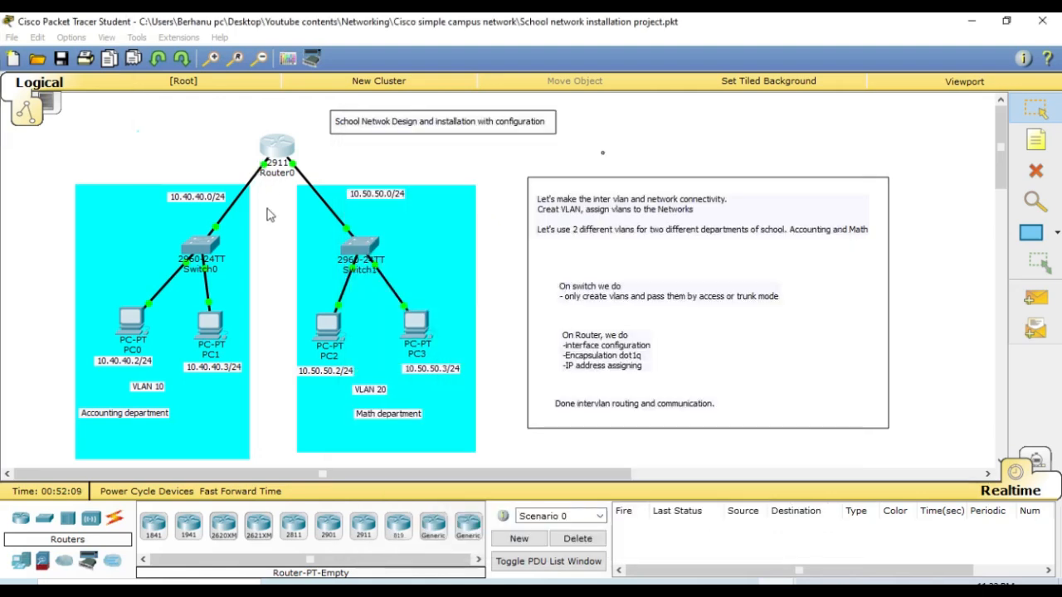
left_click(280, 154)
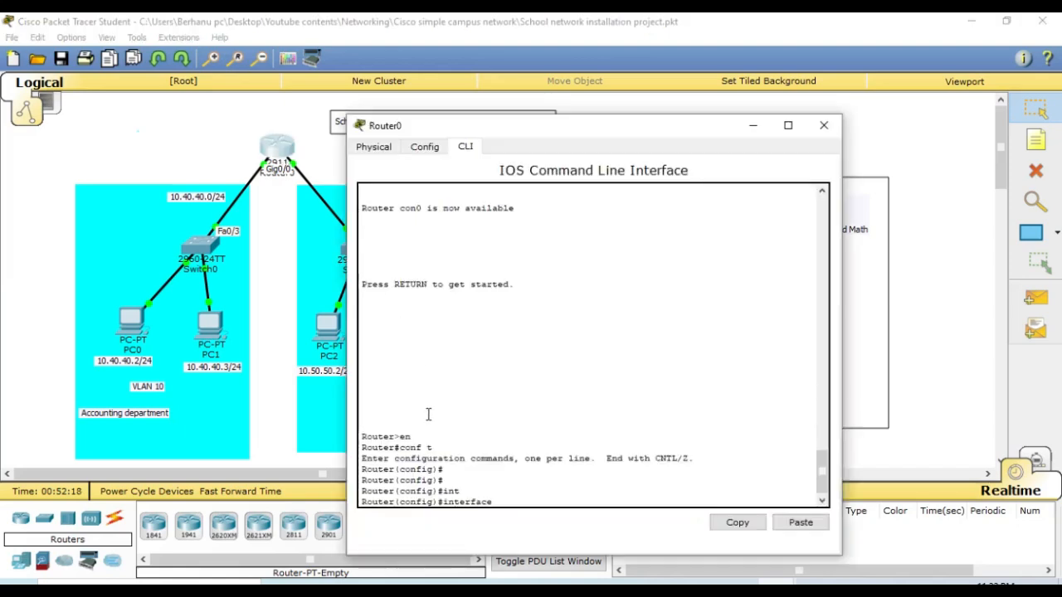
type("gi")
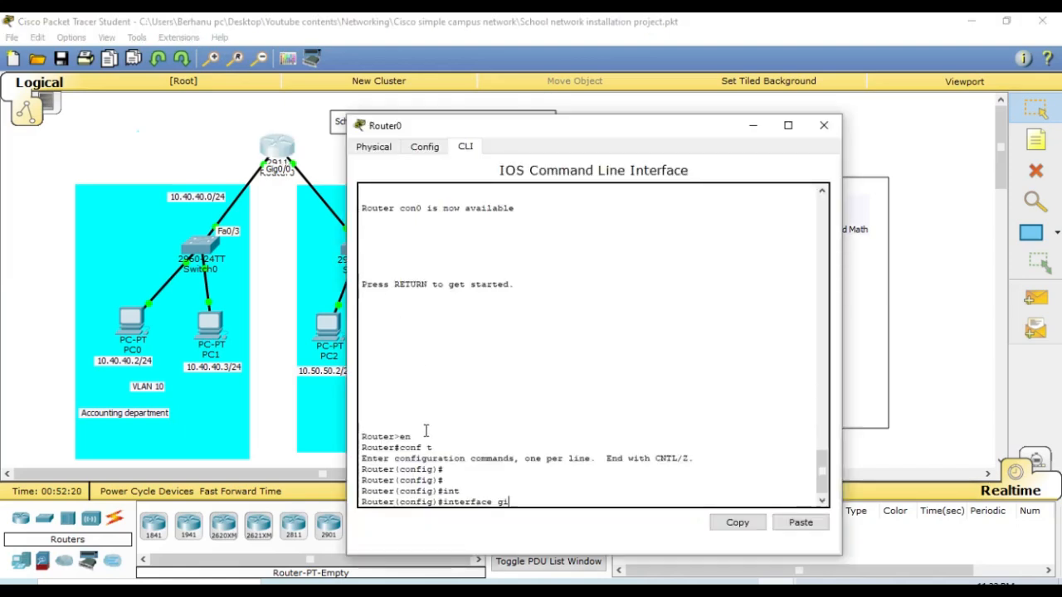
type("0")
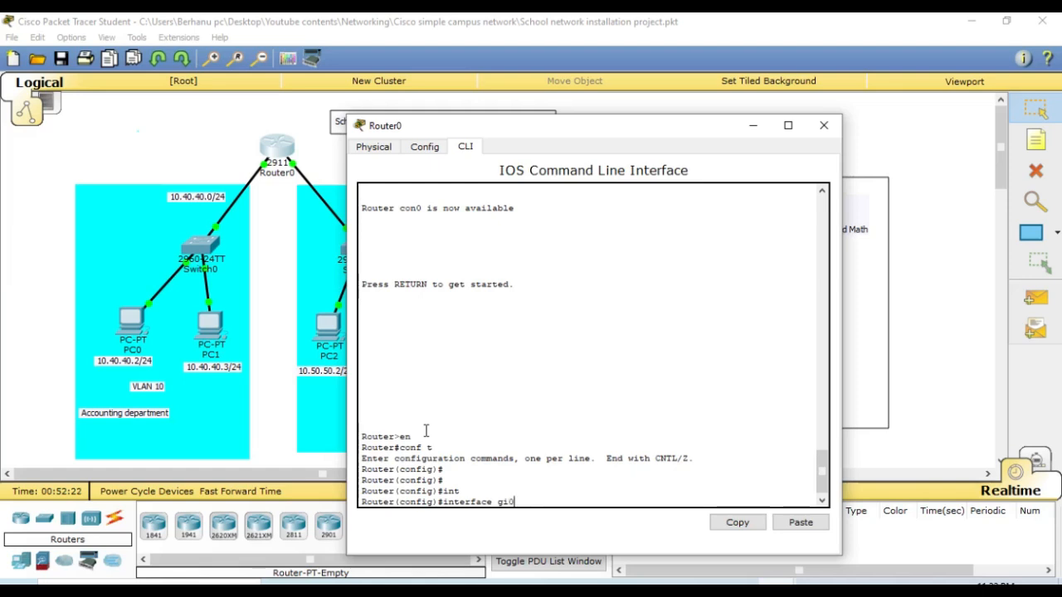
type("/0.10")
key("Return")
key("Return")
key("Return")
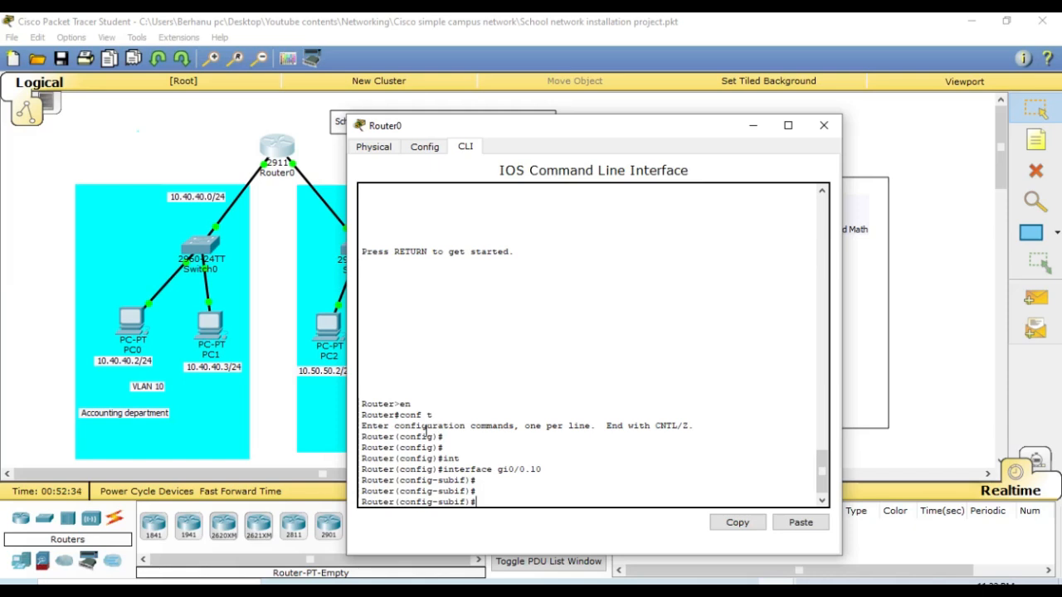
- Set the gi0/0.10 subinterface's encapsulation to VLAN 10 with encapsulation dot1Q 10
type("en")
key("Tab")
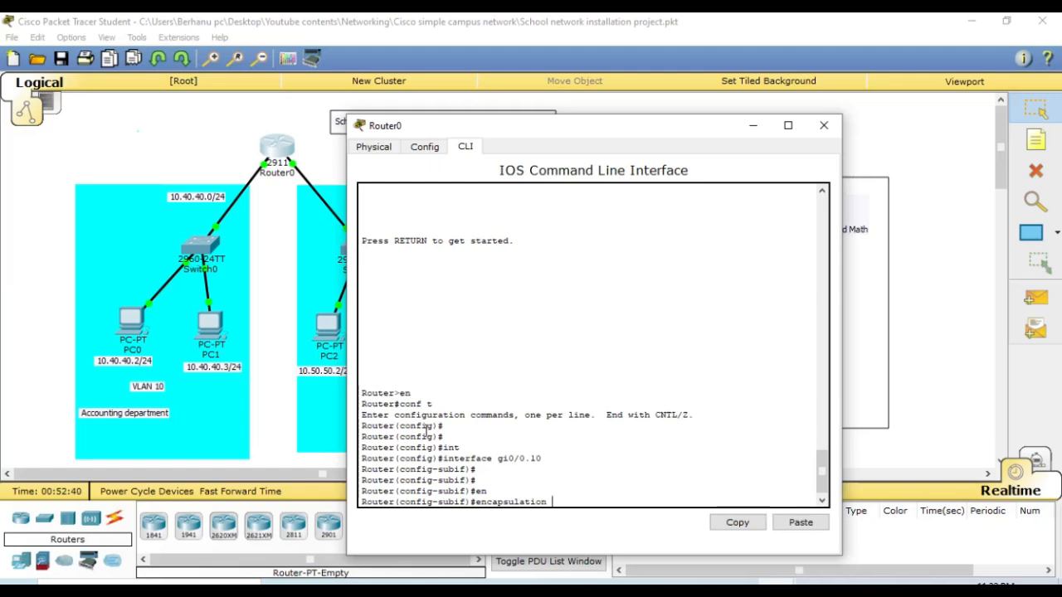
type("do")
key("Tab")
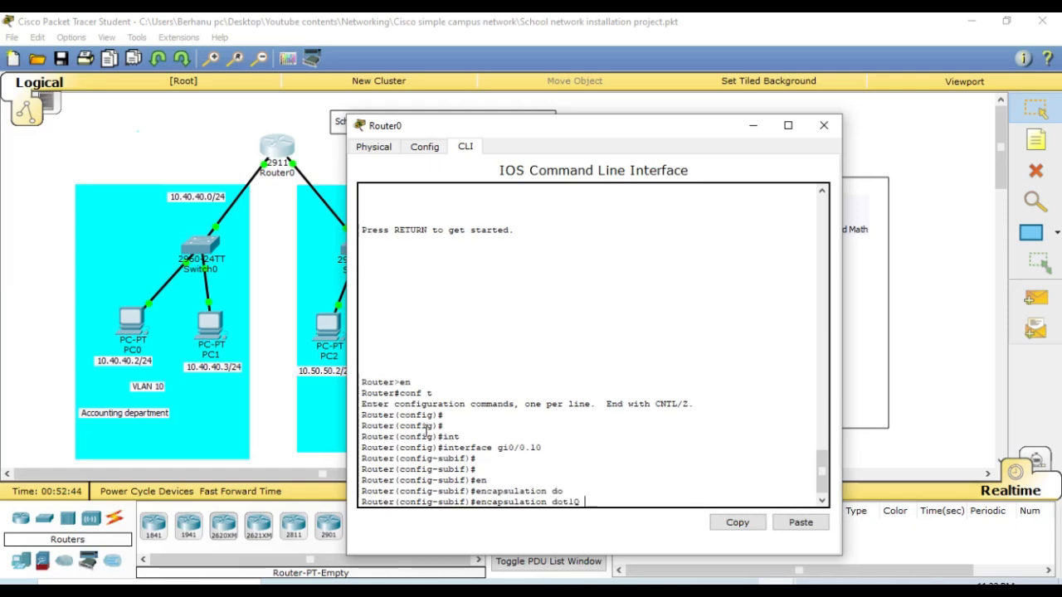
type("10")
key("Return")
key("Return")
key("Return")
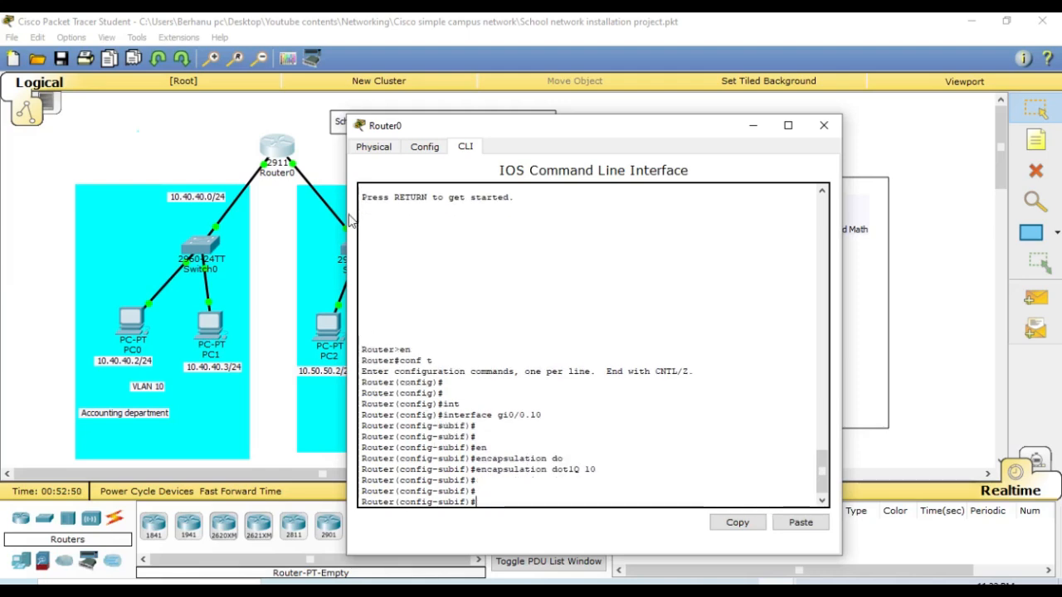
- Assign the gi0/0.10 subinterface the address 10.40.40.1 with mask 255.255.255.0, moving the Router0 window clear of the topology
left_click_drag(697, 139, 681, 120)
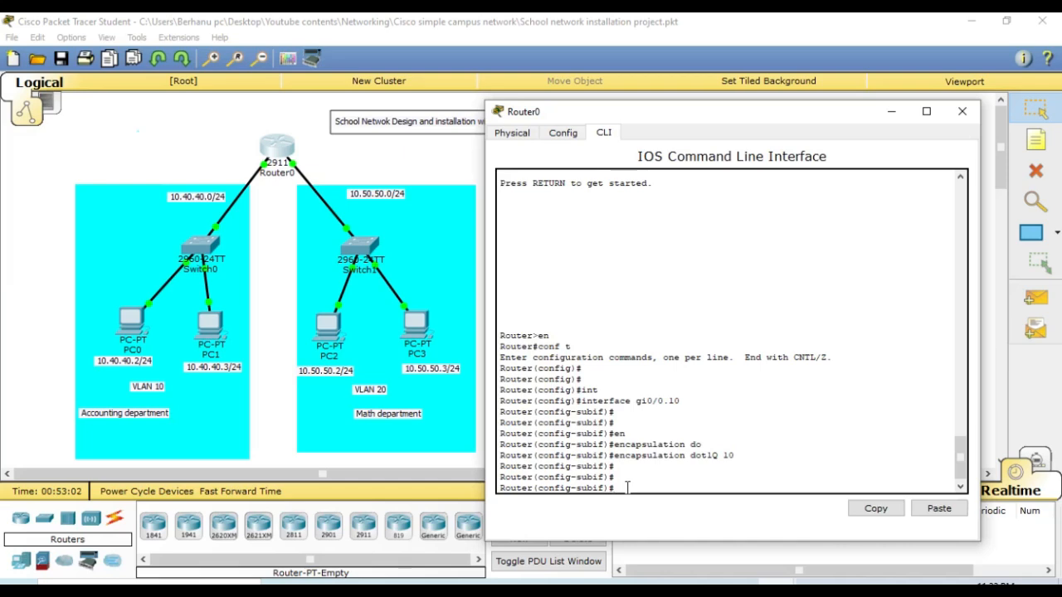
type("i")
key("BackSpace")
key("BackSpace")
type("ip add")
key("Tab")
type("10")
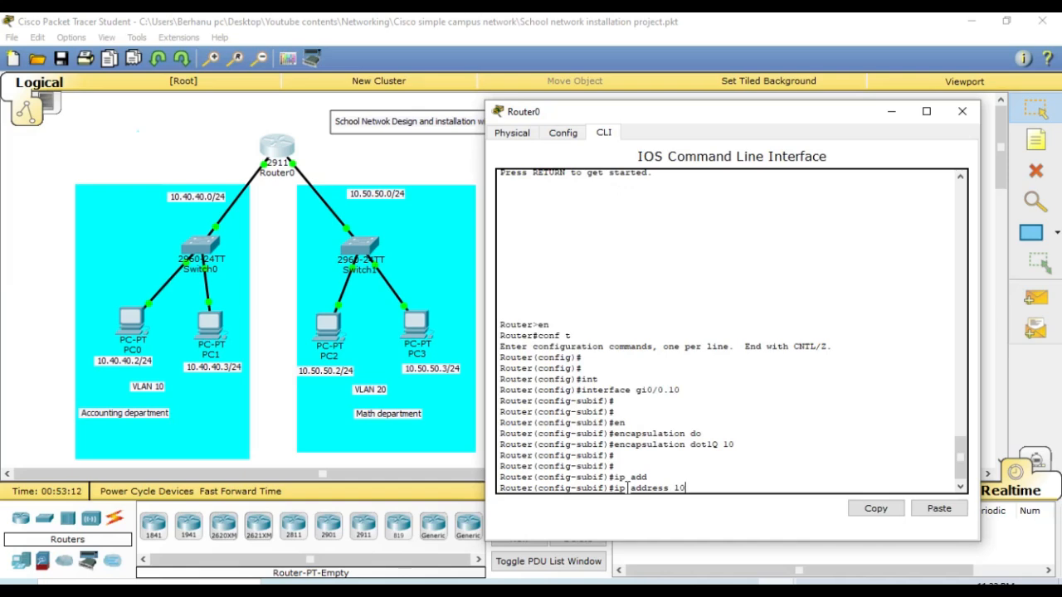
type(".40.40.1 255.255.255.")
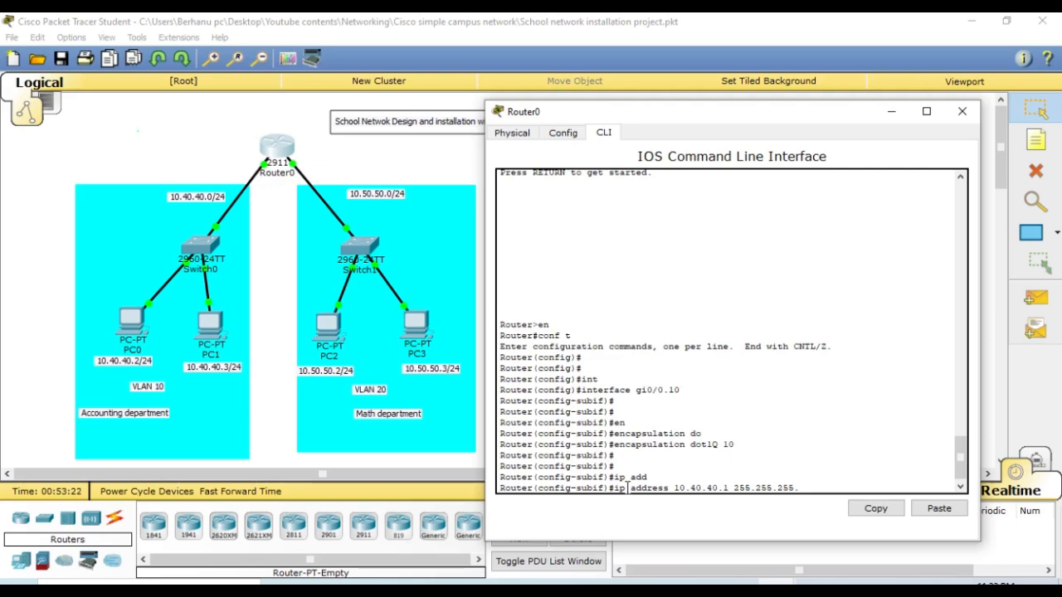
type("0")
key("Return")
key("Return")
key("Return")
key("Return")
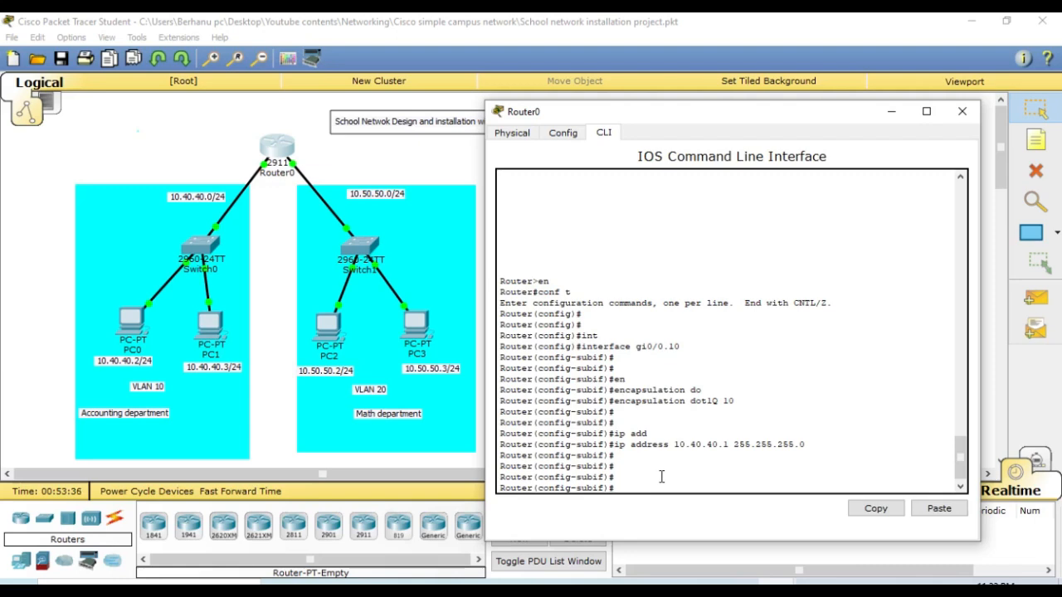
- Leave the gi0/0.10 subinterface with exi and check which Router0 port links to Switch1
type("exi")
key("Return")
key("Return")
key("Return")
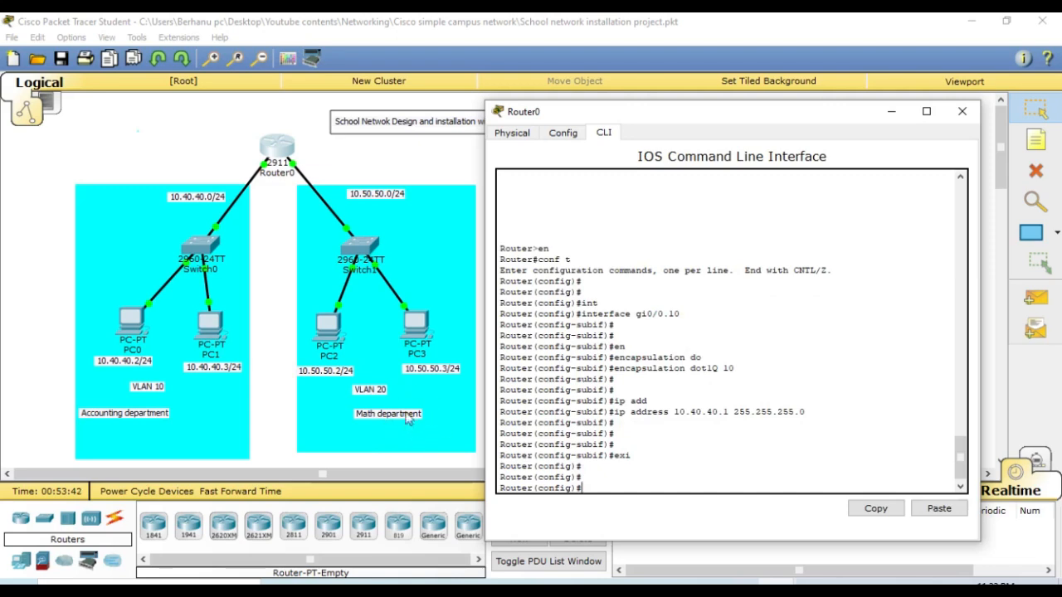
left_click(319, 165)
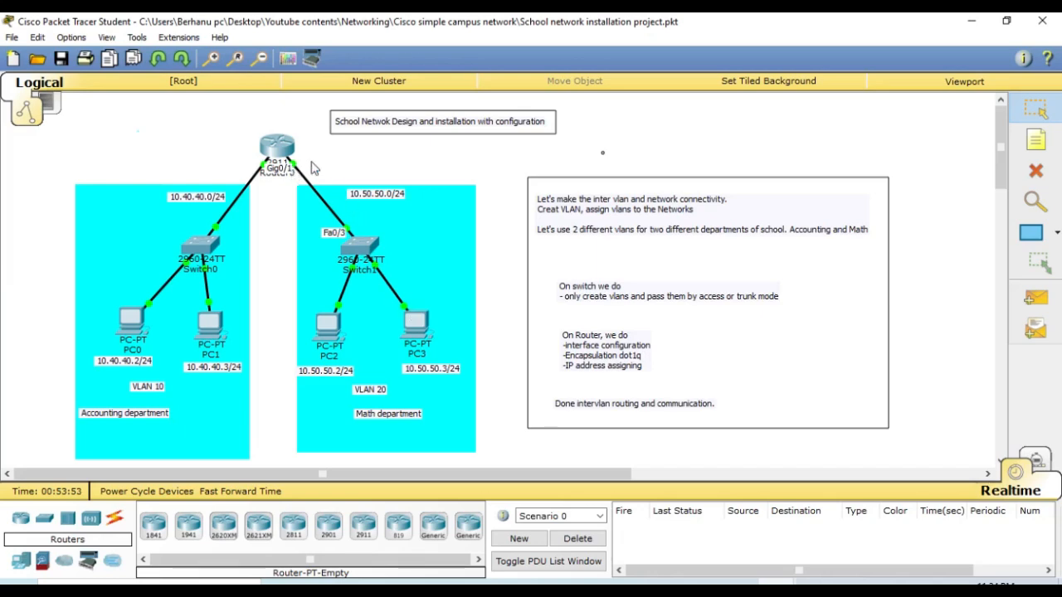
left_click(279, 148)
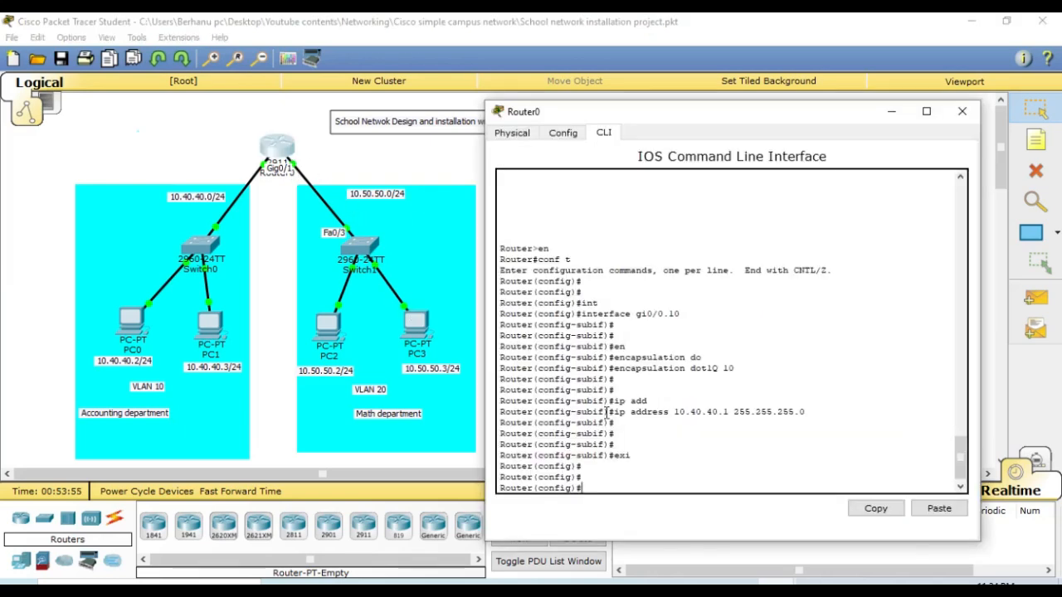
- Enter configuration for Router0's subinterface gigabitEthernet 0/1.20, rechecking the port label on the Switch1 link
type("int")
key("Tab")
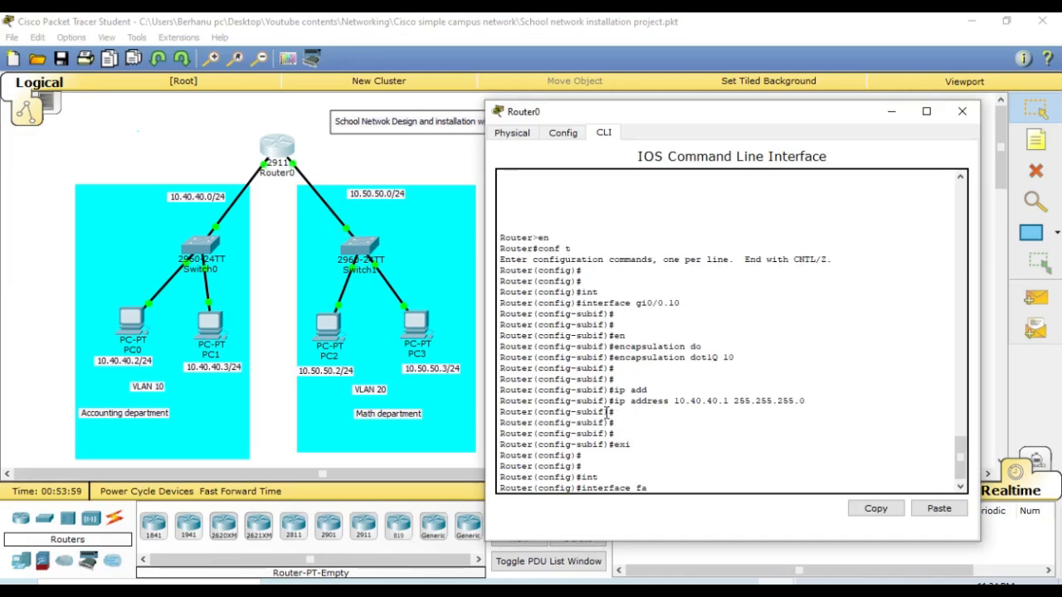
key("BackSpace")
key("BackSpace")
type("gi")
key("Tab")
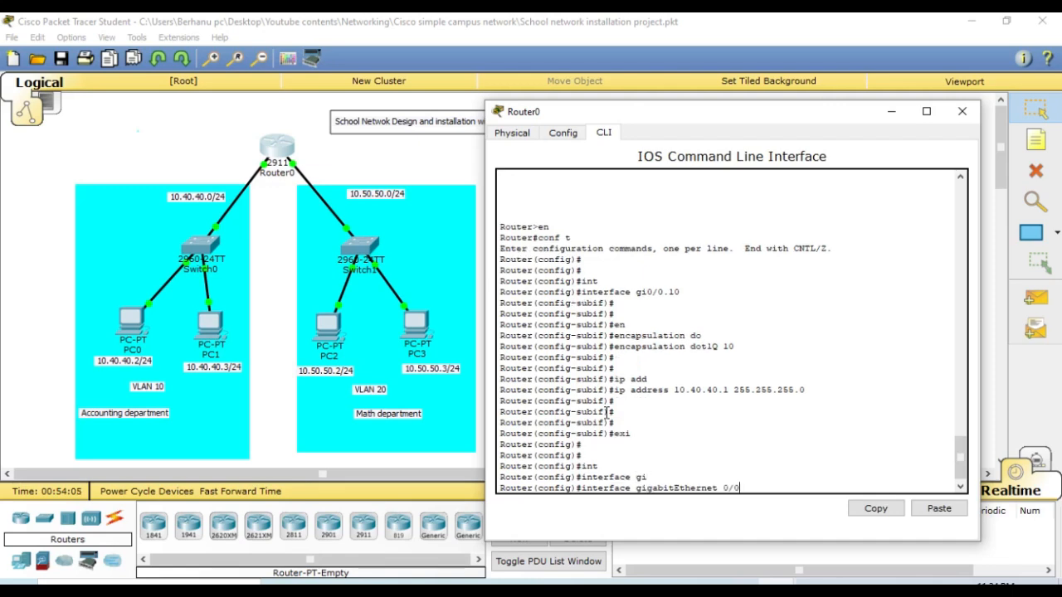
key("BackSpace")
left_click_drag(332, 163, 294, 167)
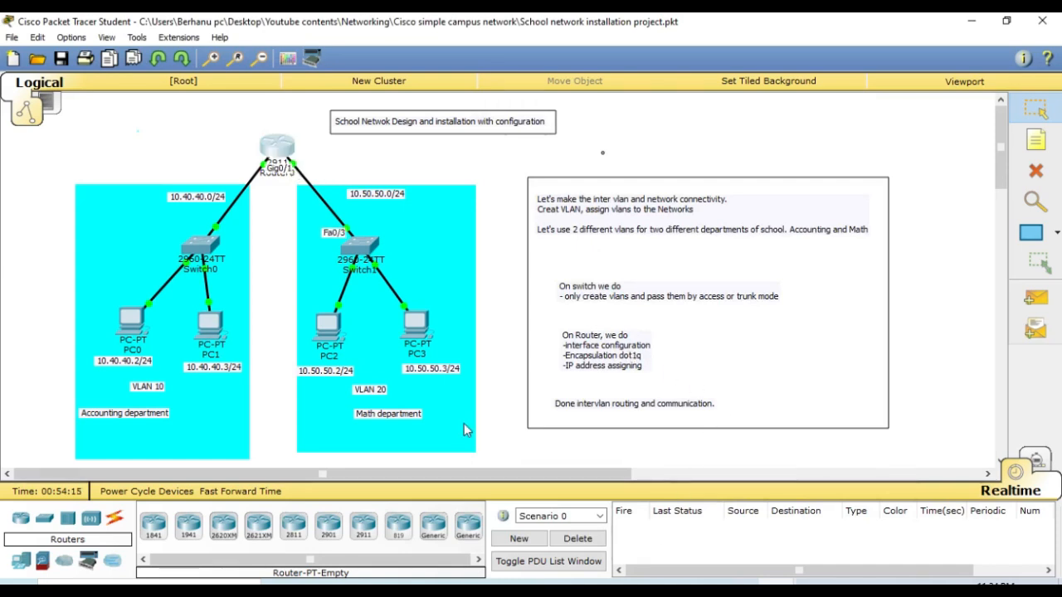
left_click(291, 153)
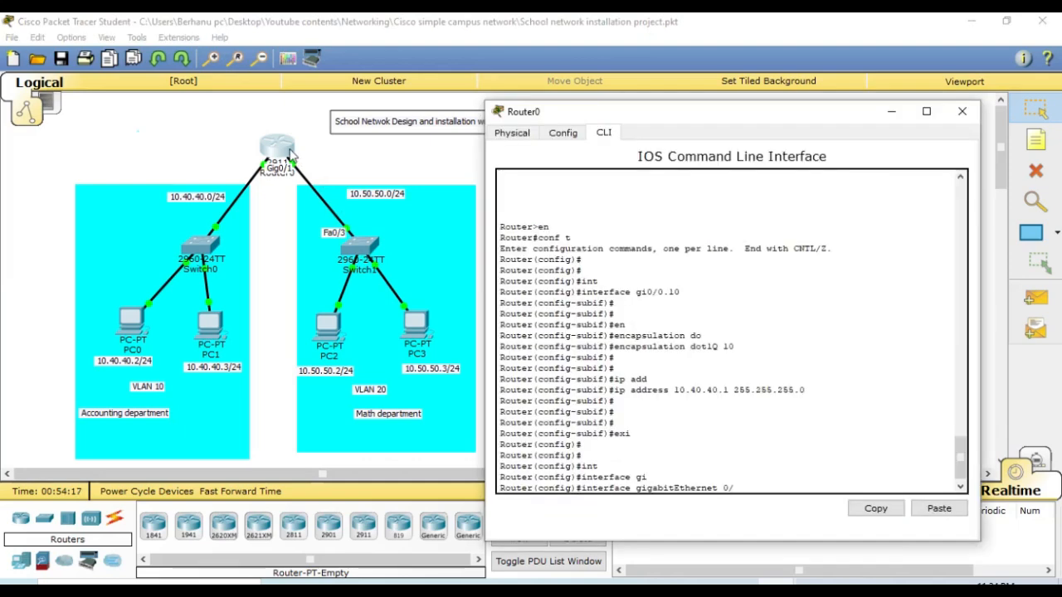
type("1.")
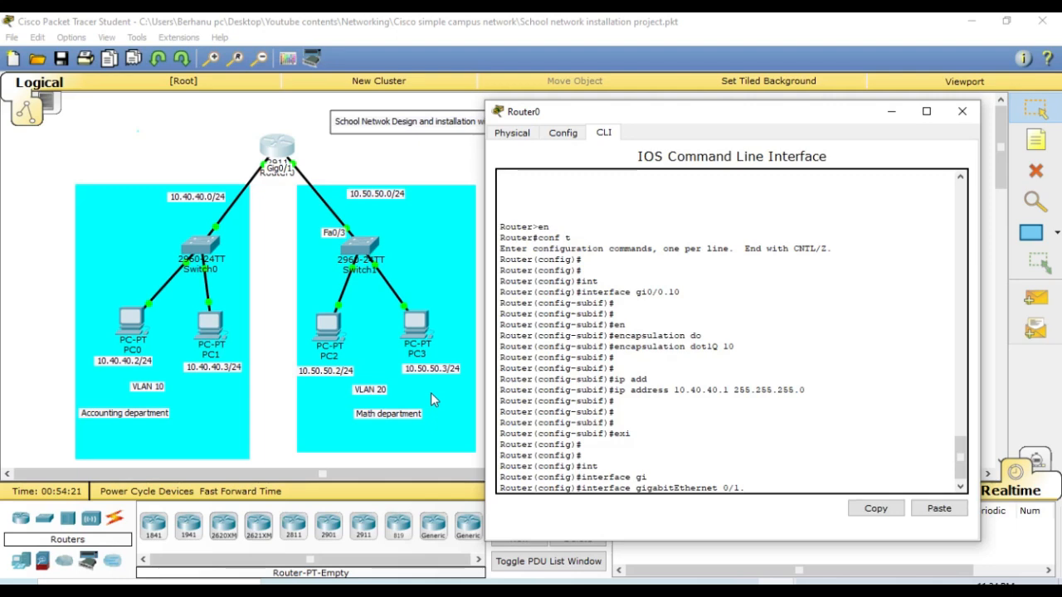
type("20")
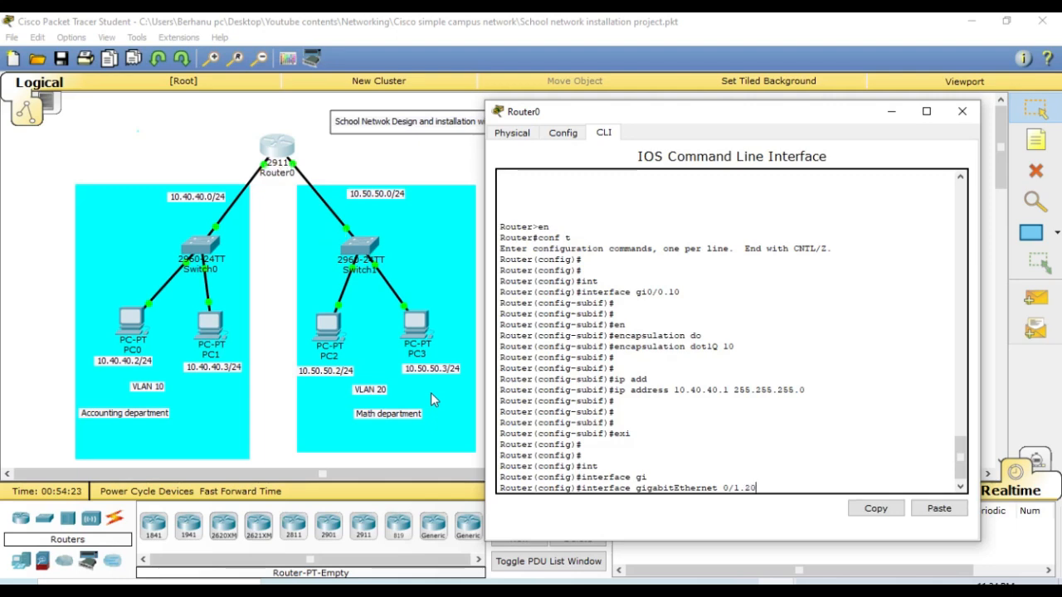
key("Return")
key("Return")
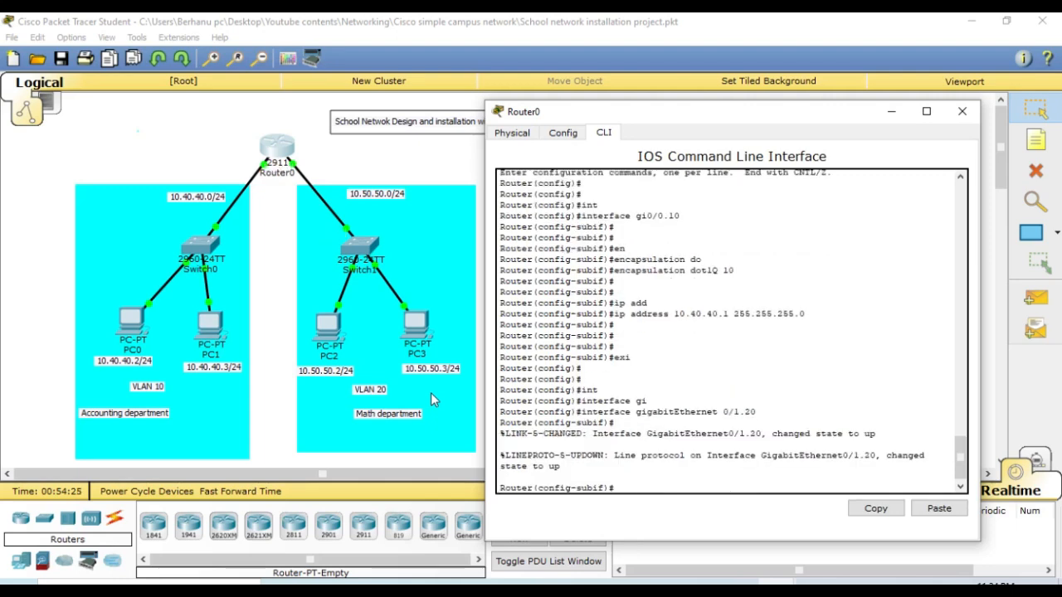
key("Return")
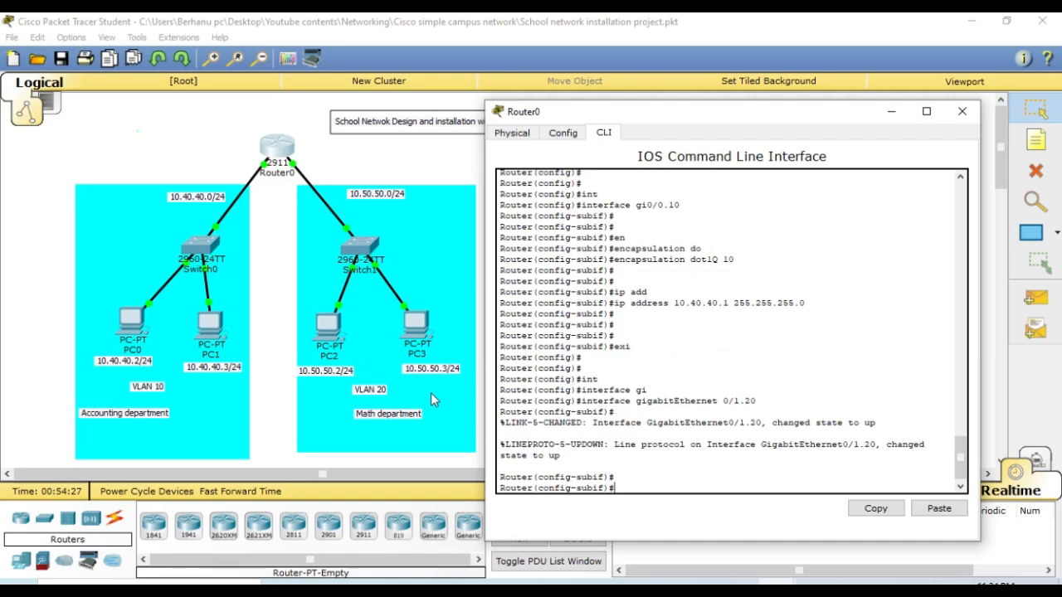
- Set the gigabitEthernet 0/1.20 subinterface's encapsulation to VLAN 20 with encapsulation dot1Q 20
type("en")
key("Tab")
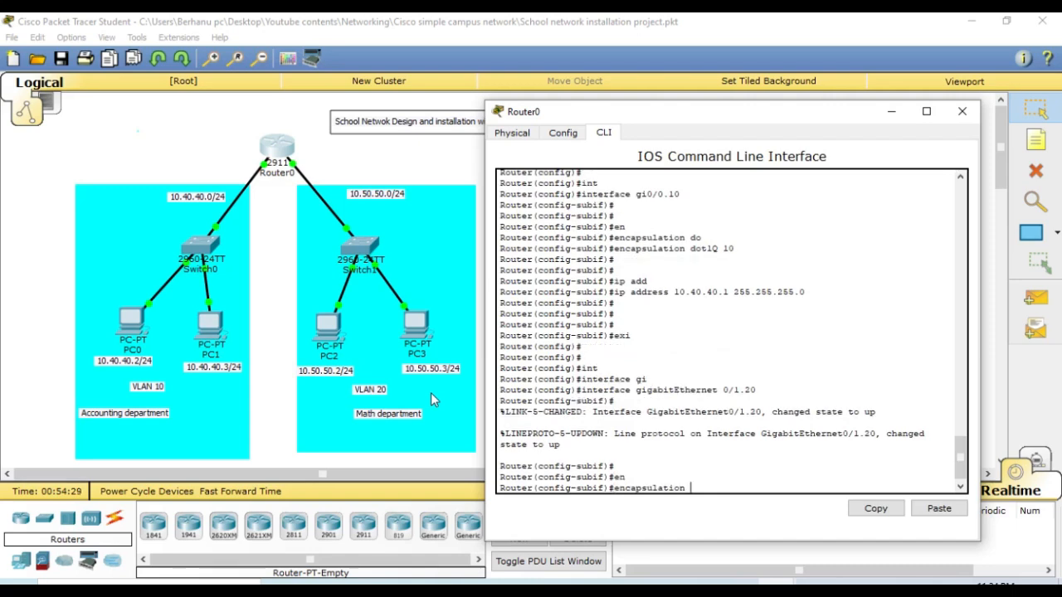
type("do")
key("Tab")
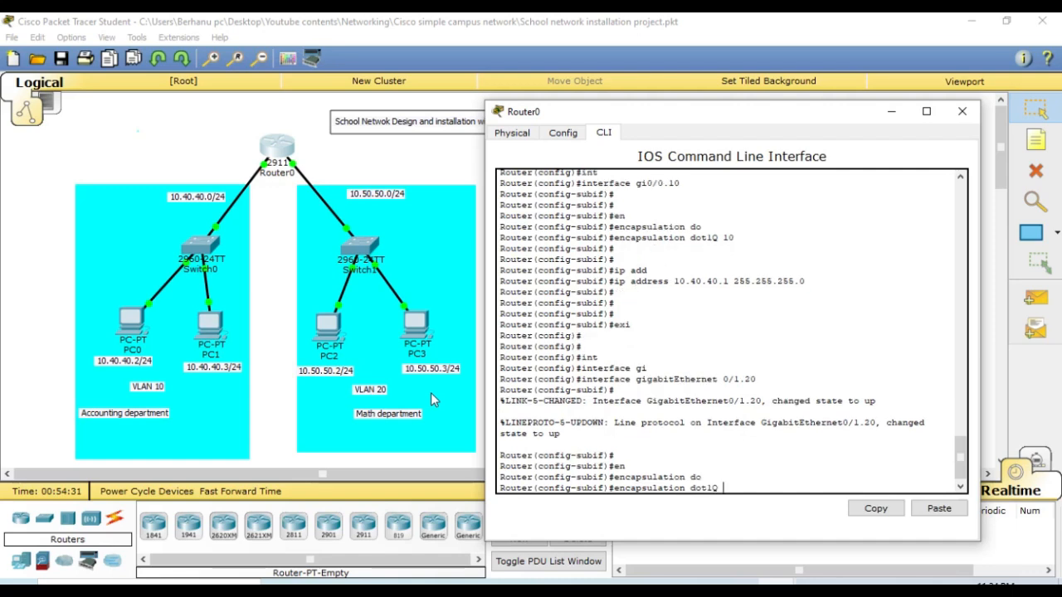
type("20")
key("Return")
key("Return")
key("Return")
key("Return")
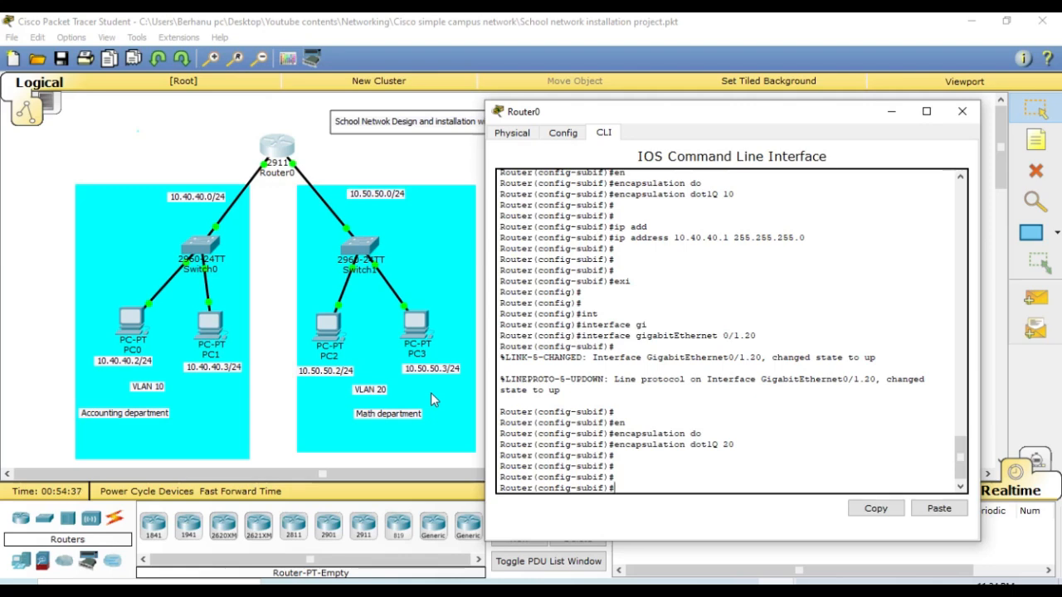
- Give Router0's gigabitEthernet 0/1.20 subinterface the description Maths
type("de")
key("Tab")
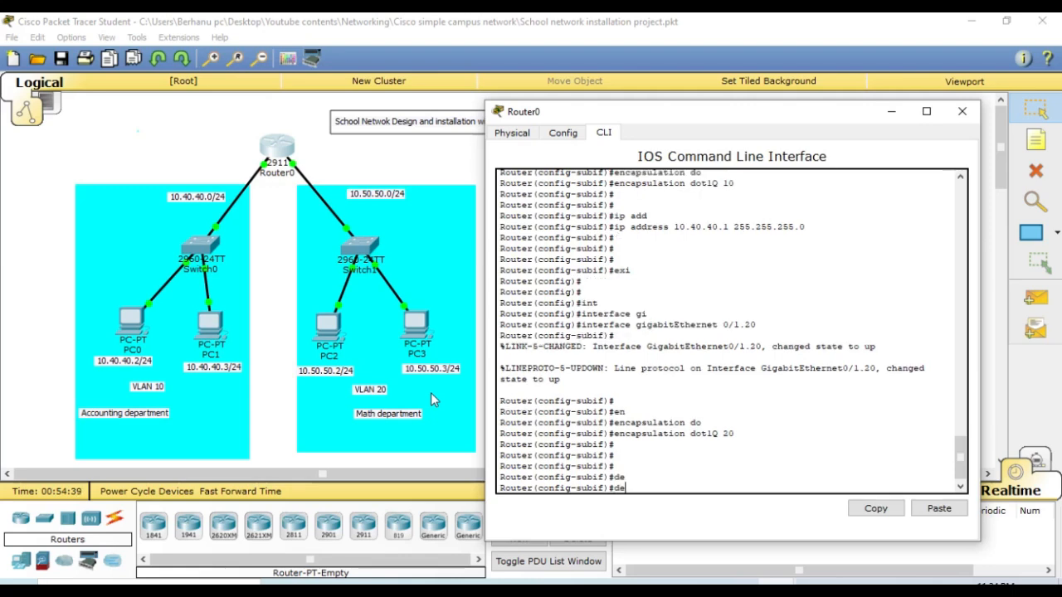
type("des")
key("Tab")
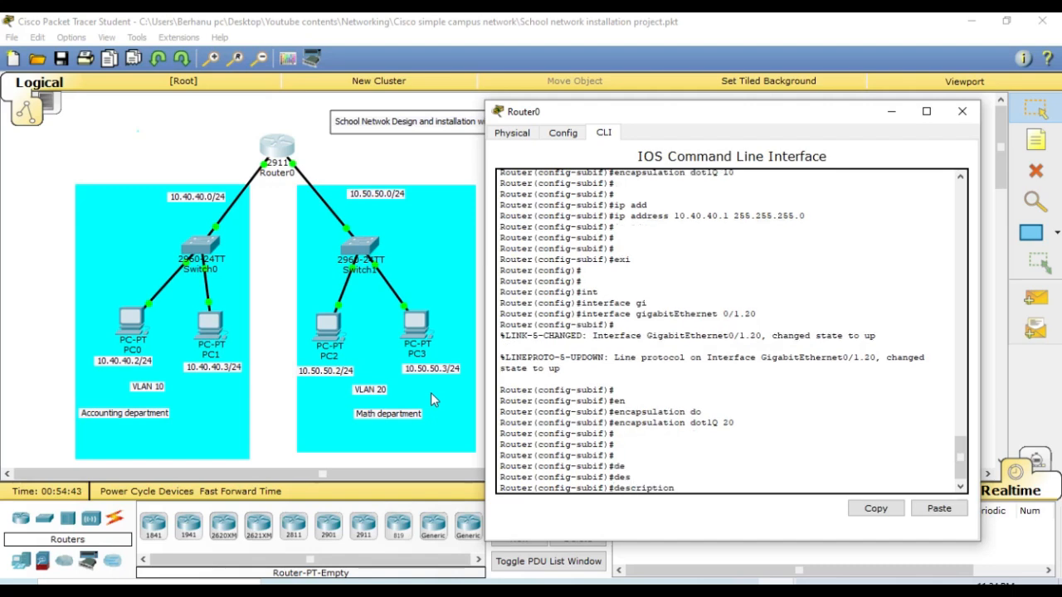
type("Math")
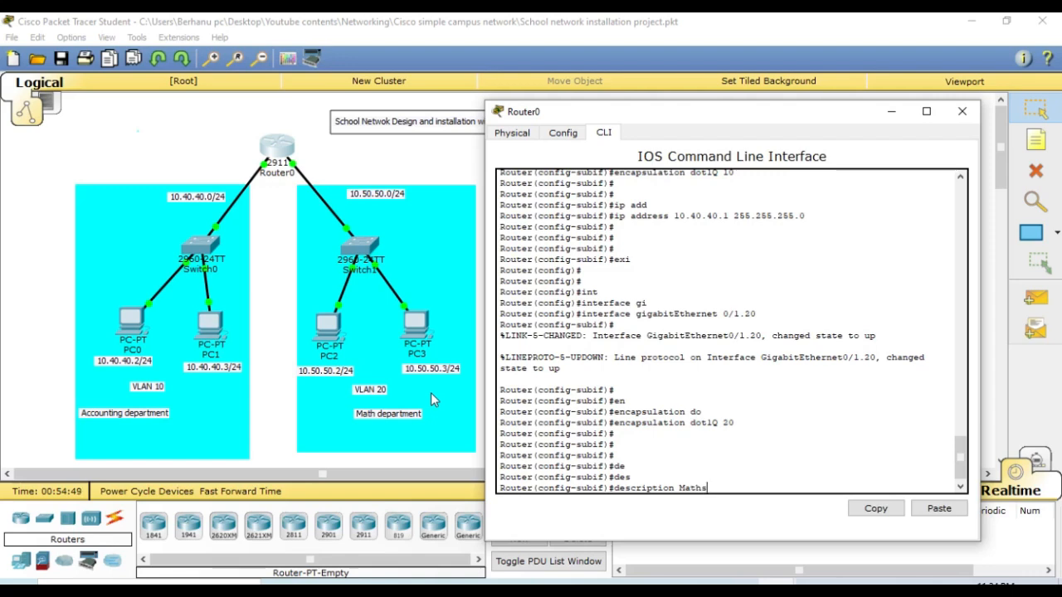
type("s")
key("Return")
key("Return")
key("Return")
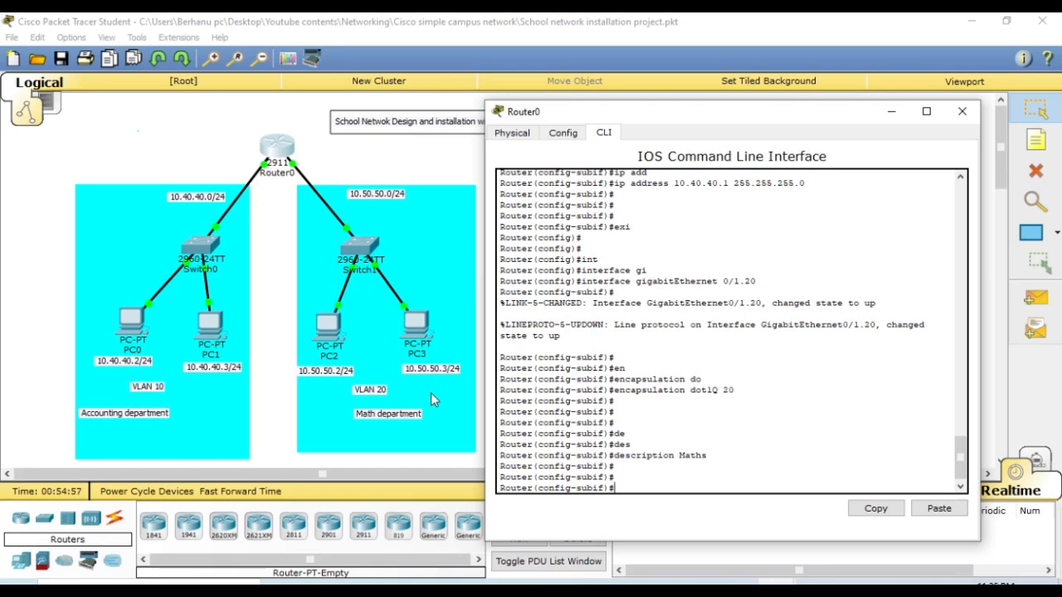
- Assign the gigabitEthernet 0/1.20 subinterface the address 10.50.50.1 with mask 255.255.255.0 using the ip address command
type("ip add")
key("Tab")
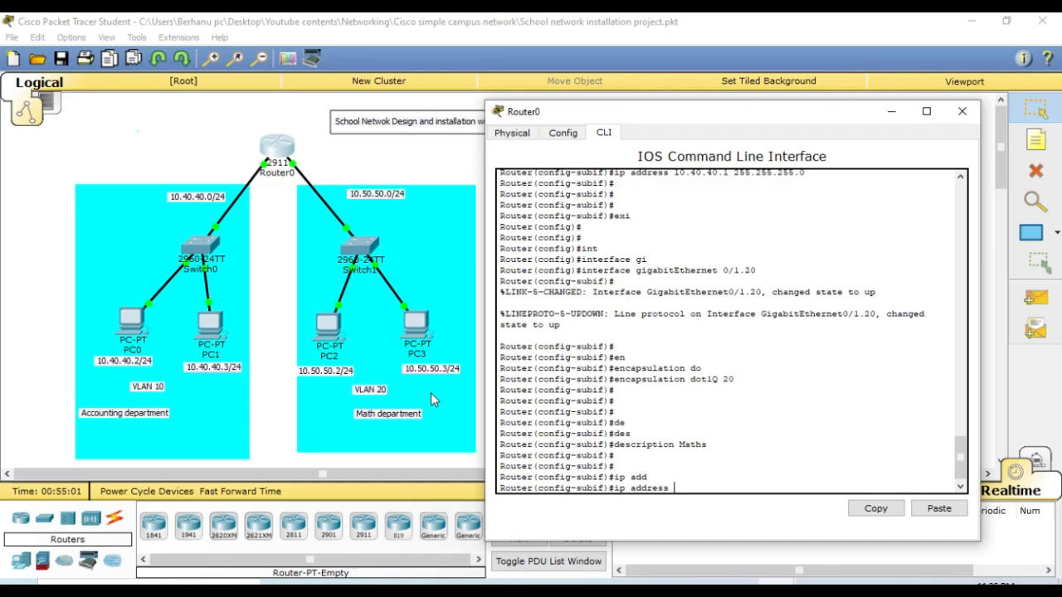
type("10.50.50.1")
type("255.255.255.0")
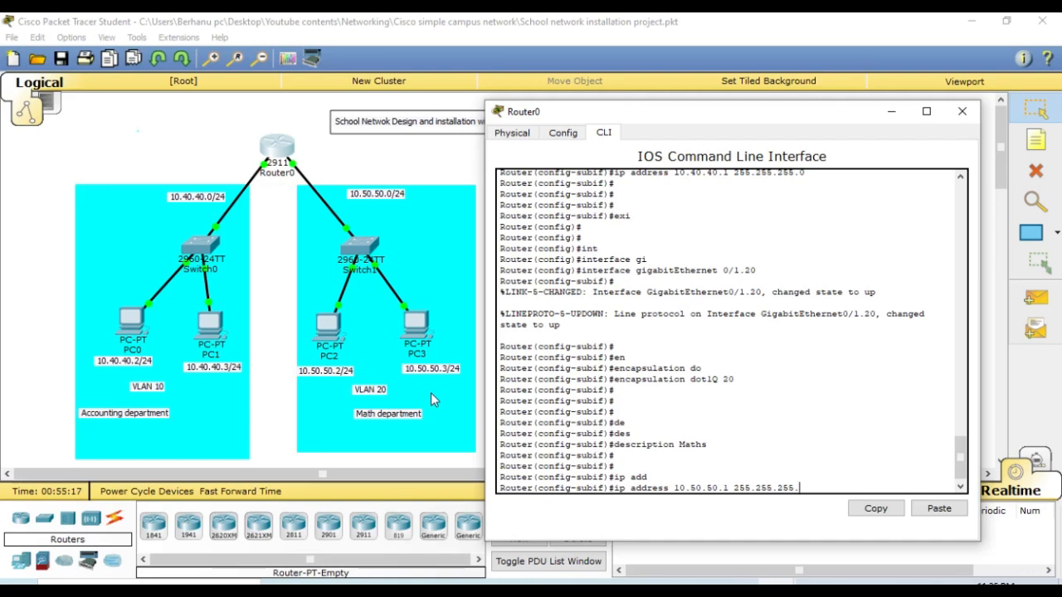
key("Return")
key("Return")
key("Return")
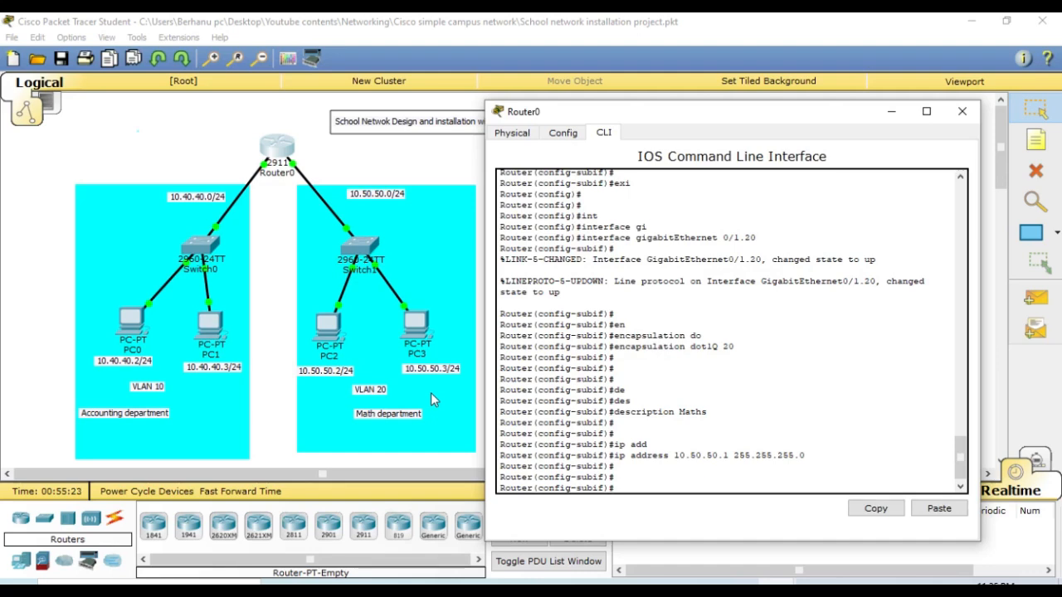
key("Return")
key("Return")
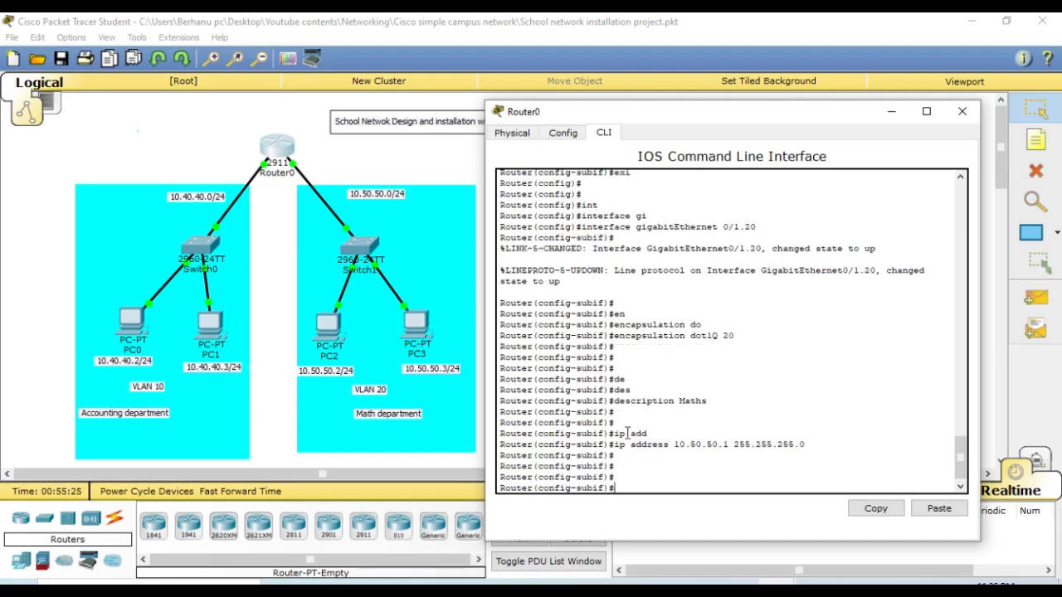
- Leave the gigabitEthernet 0/1.20 subinterface with exi and minimize the Router0 window
type("exi")
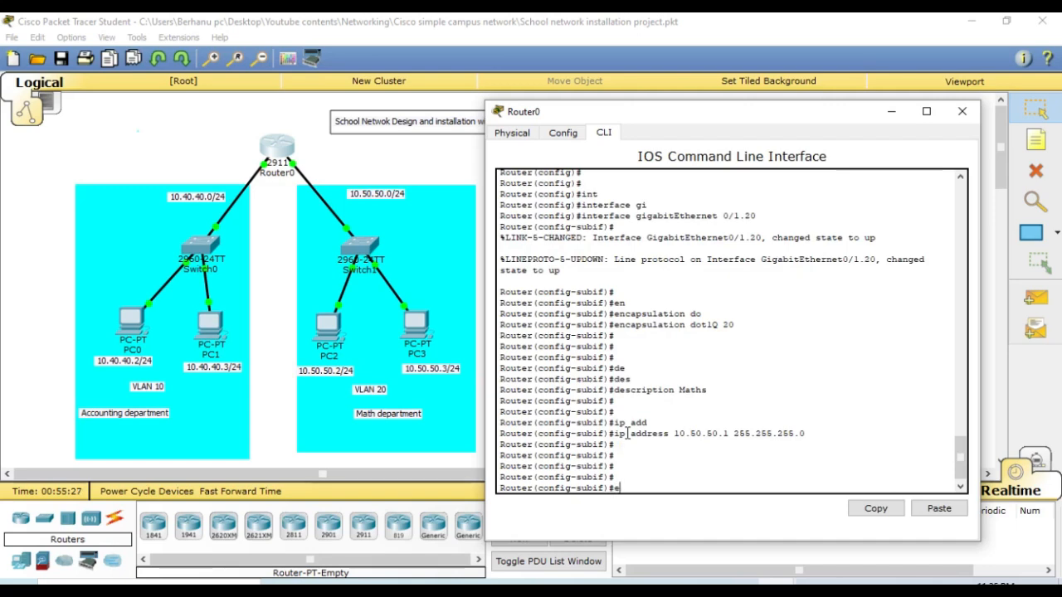
key("Return")
key("Return")
key("Return")
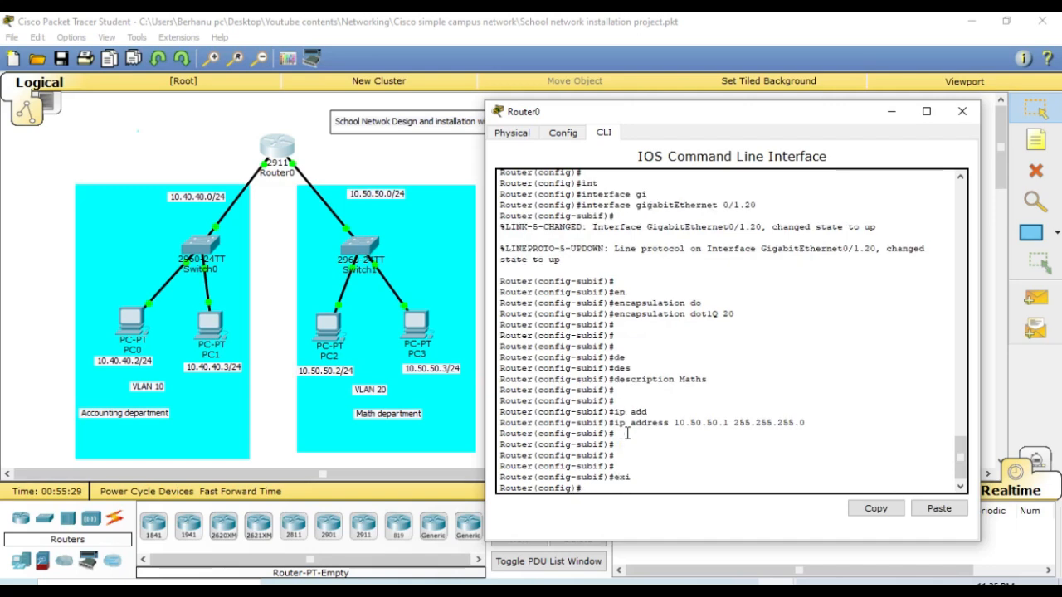
left_click(895, 113)
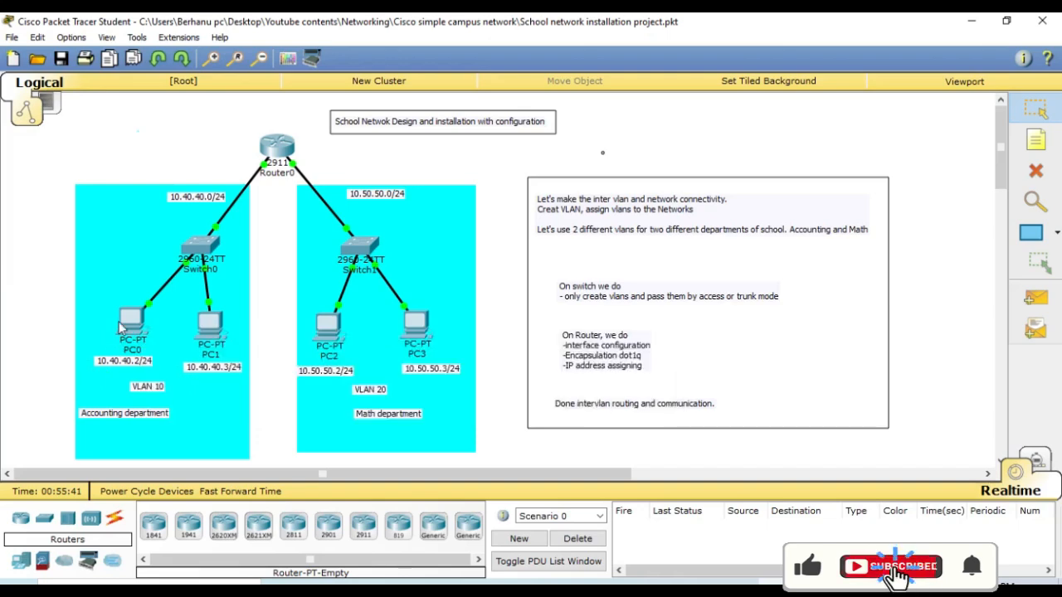
- Open PC0's IP configuration and set its static IP address to 10.40.40.2
left_click(132, 322)
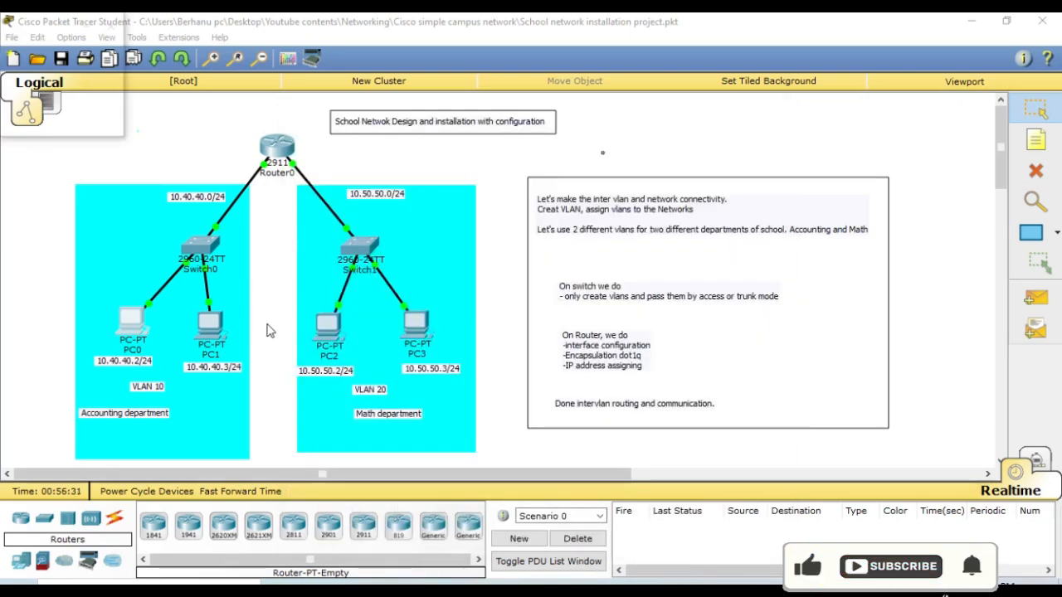
left_click(131, 319)
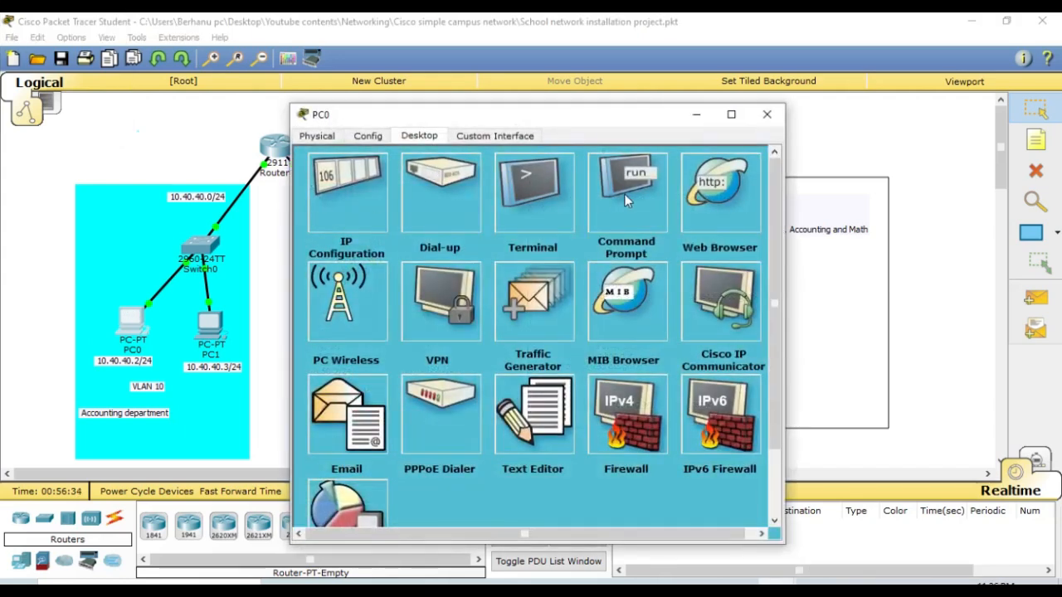
left_click(336, 214)
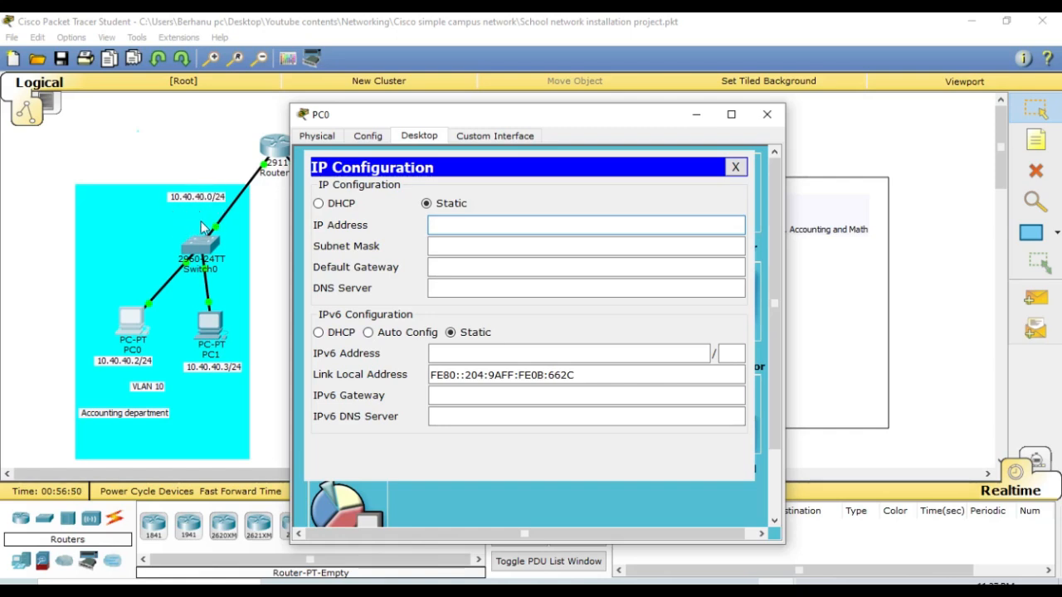
type("10.40.4")
type("0.2")
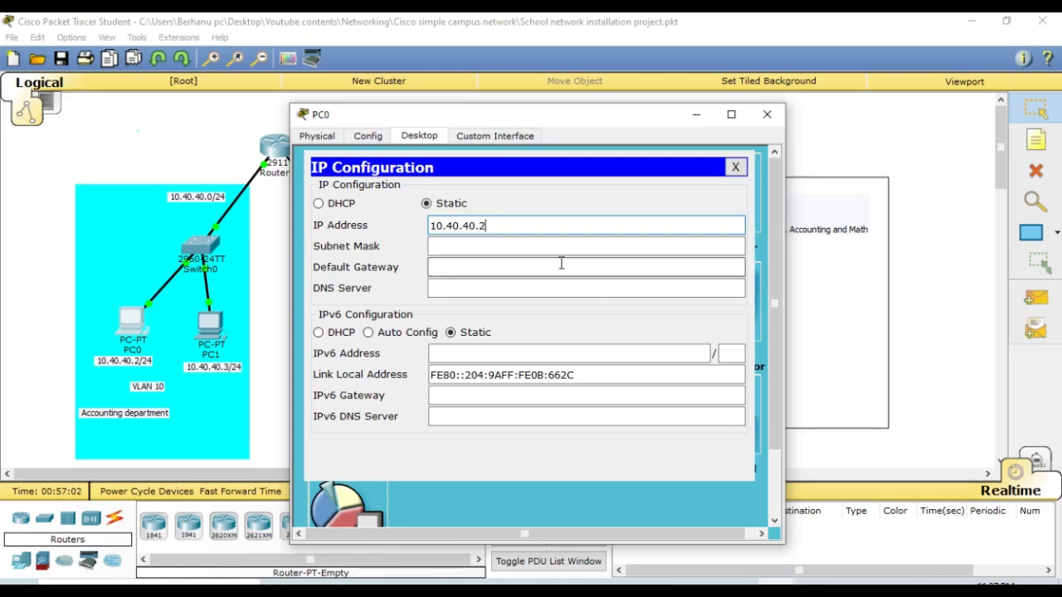
- Set PC0's subnet mask to 255.255.255.0, replacing the automatically filled octets
left_click(523, 245)
key("BackSpace")
key("BackSpace")
key("BackSpace")
key("BackSpace")
key("BackSpace")
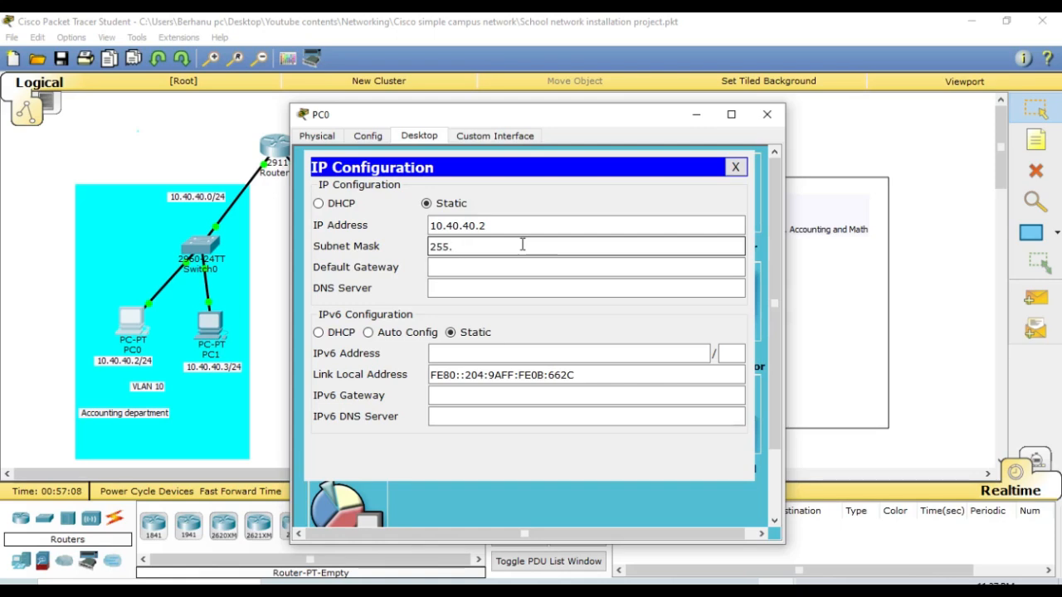
type("255.255.255.0")
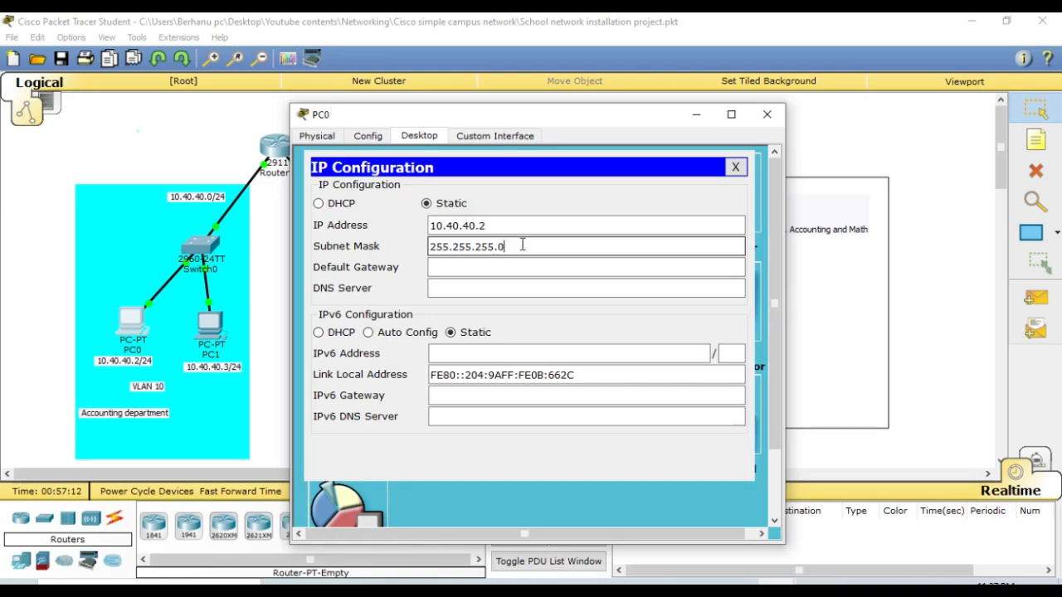
- Set PC0's default gateway to 10.40.40.1 and close the PC0 window
left_click(481, 267)
type("1")
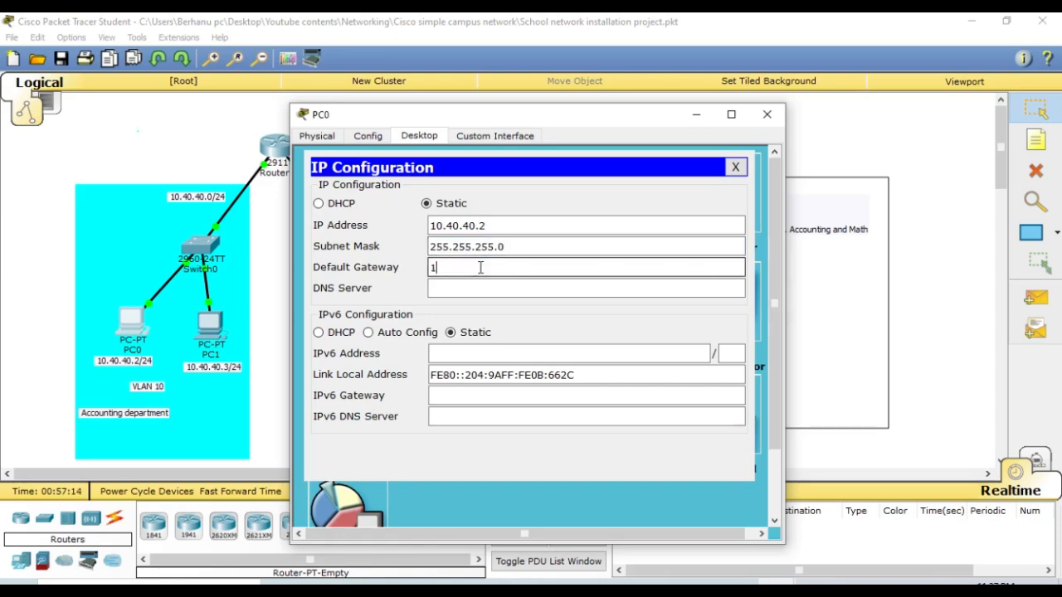
type("0.40.40.")
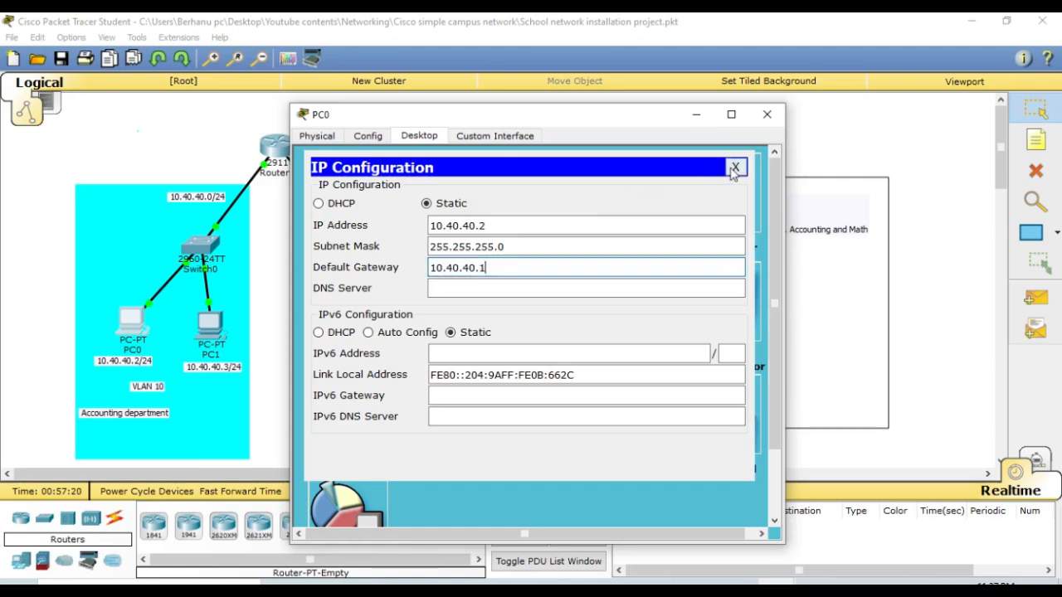
type("1")
left_click(735, 166)
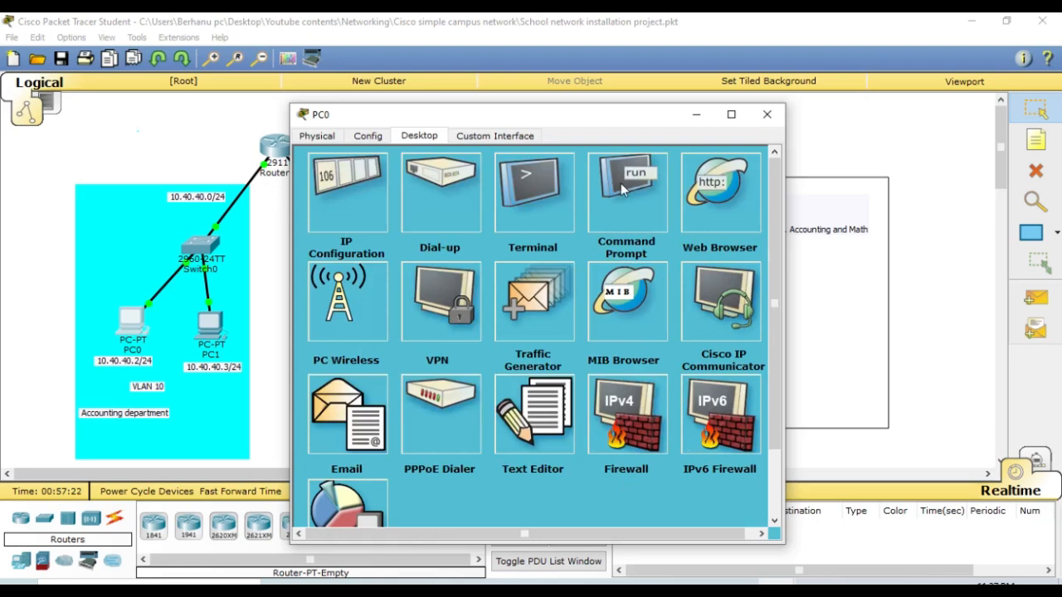
left_click(766, 116)
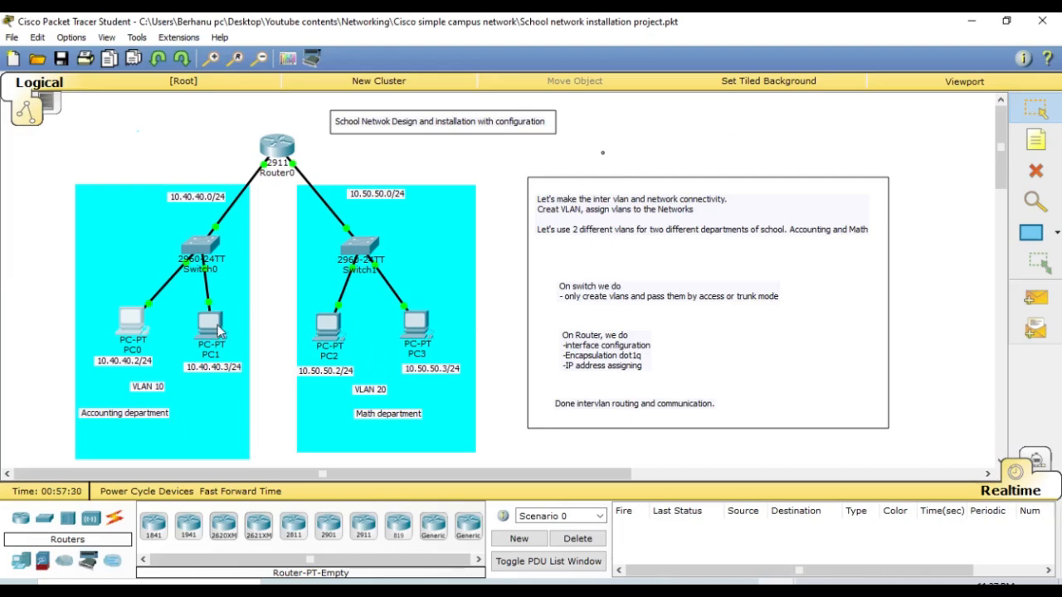
- Open PC1's IP configuration and set its static IP address to 10.40.40.3
left_click(211, 325)
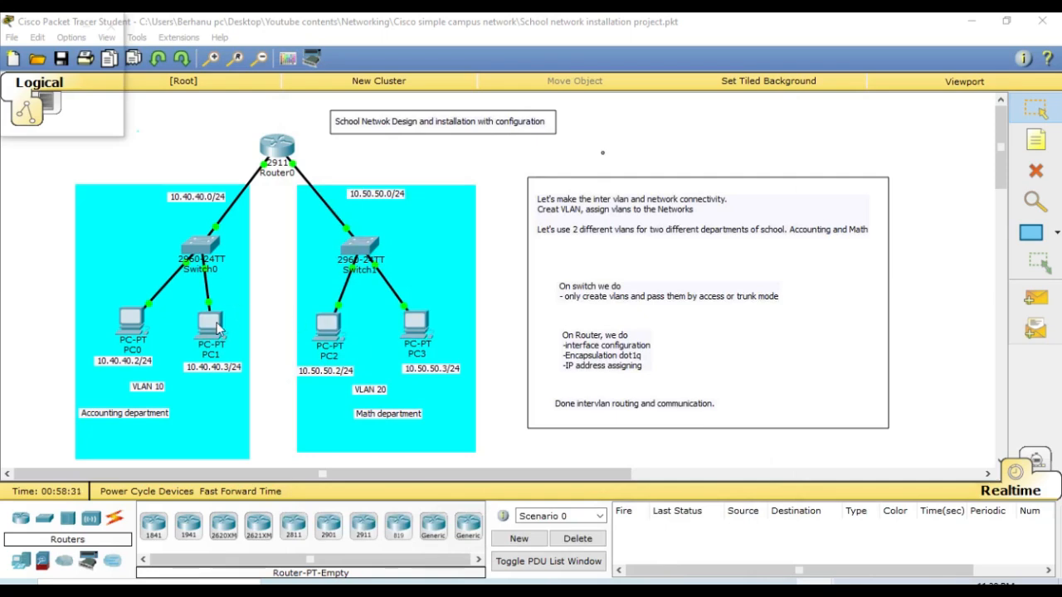
left_click(218, 328)
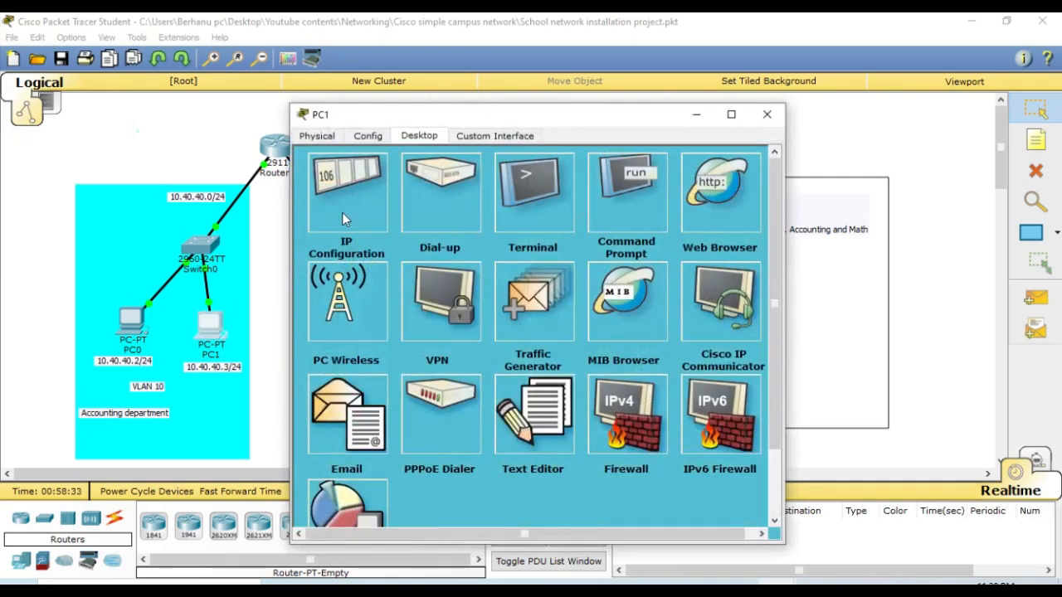
left_click(344, 218)
left_click(441, 224)
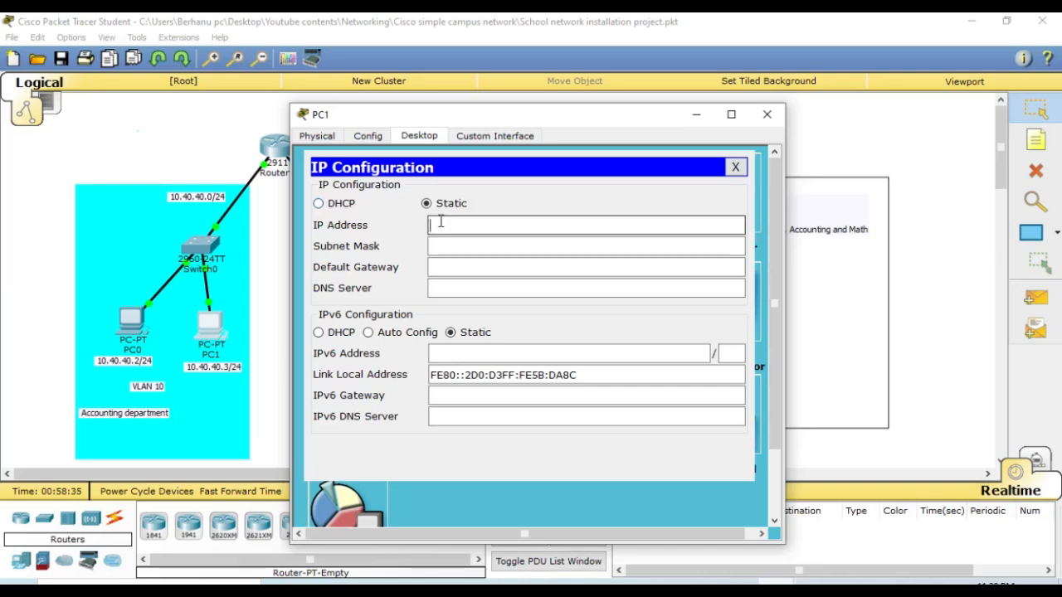
type("10.40.40.3")
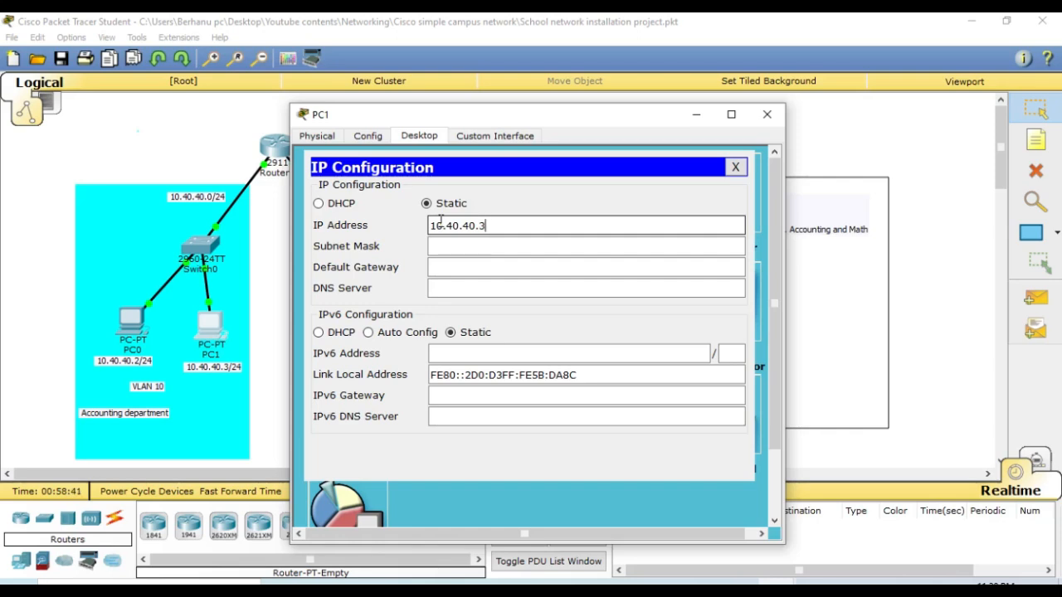
- Set PC1's subnet mask to 255.255.255.0 by replacing the middle octets of the default mask
left_click(460, 246)
type("255.0.0.0")
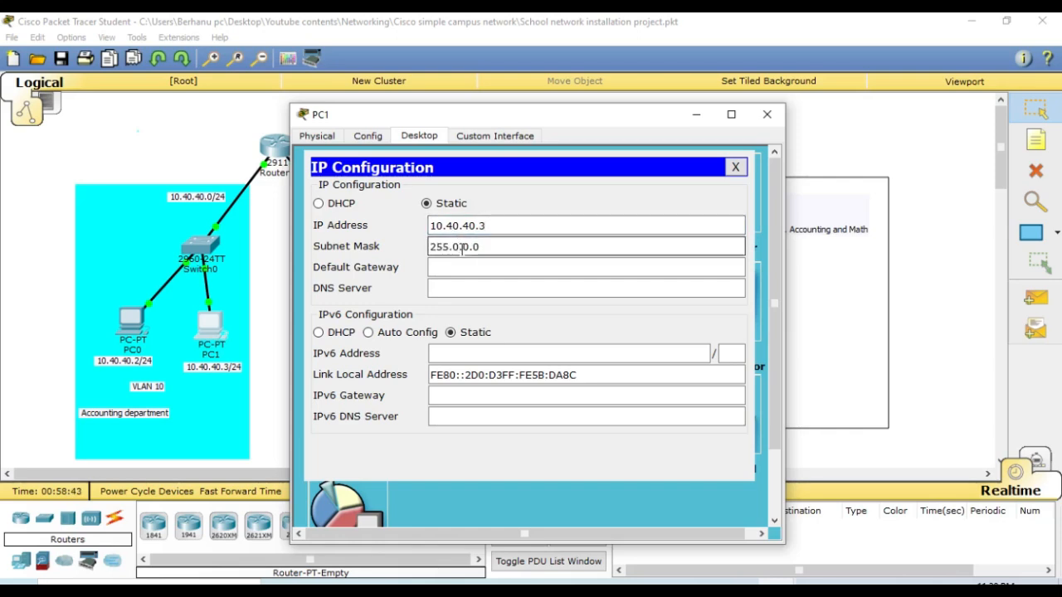
key("BackSpace")
key("BackSpace")
key("BackSpace")
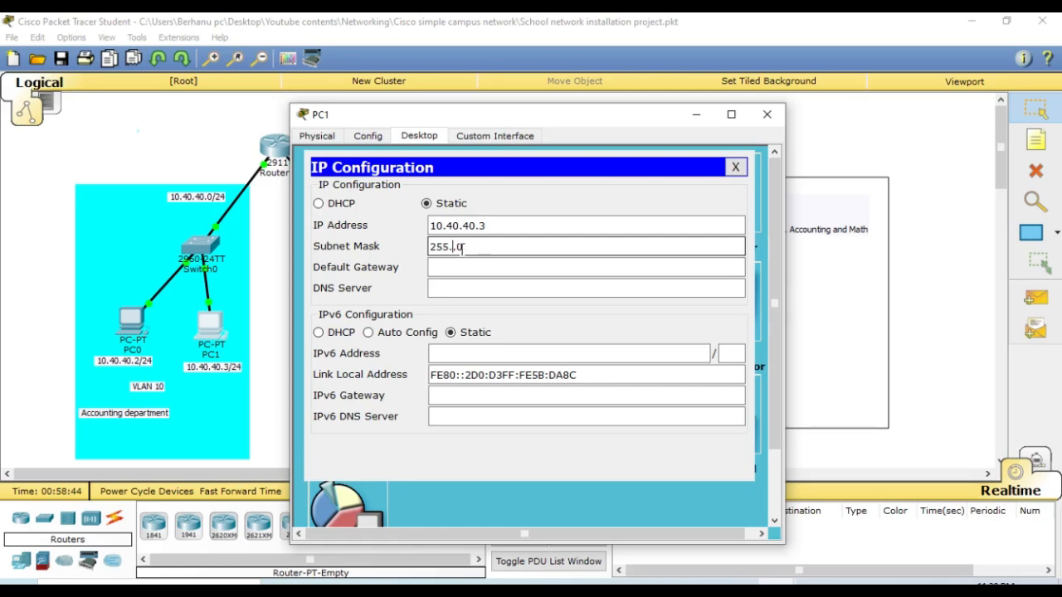
type("255.255.")
- Set PC1's default gateway to 10.40.40.1 and close the PC1 window
left_click(465, 266)
type("1")
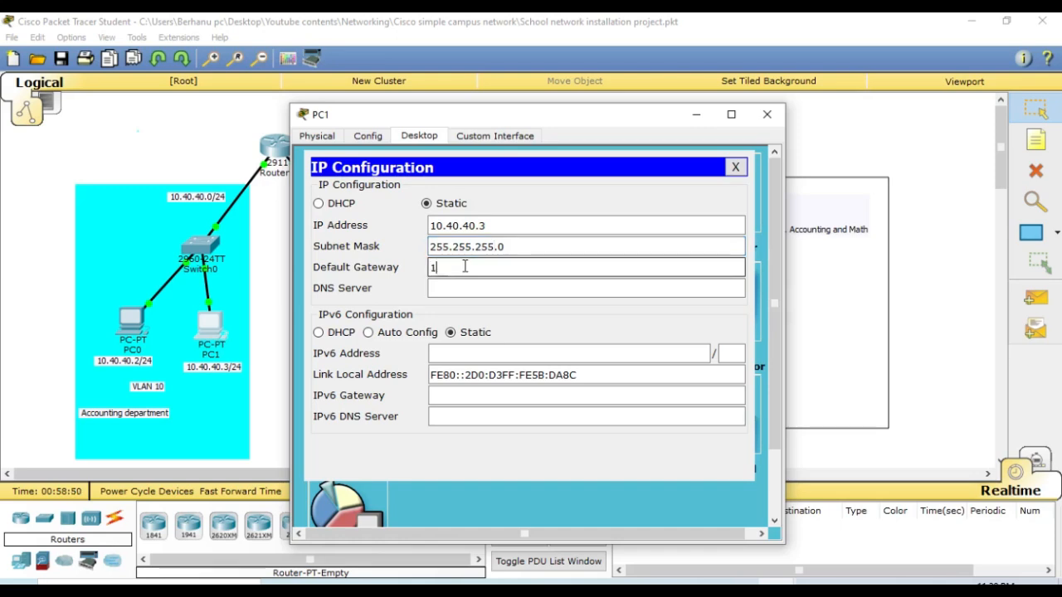
type("0.40.40.1")
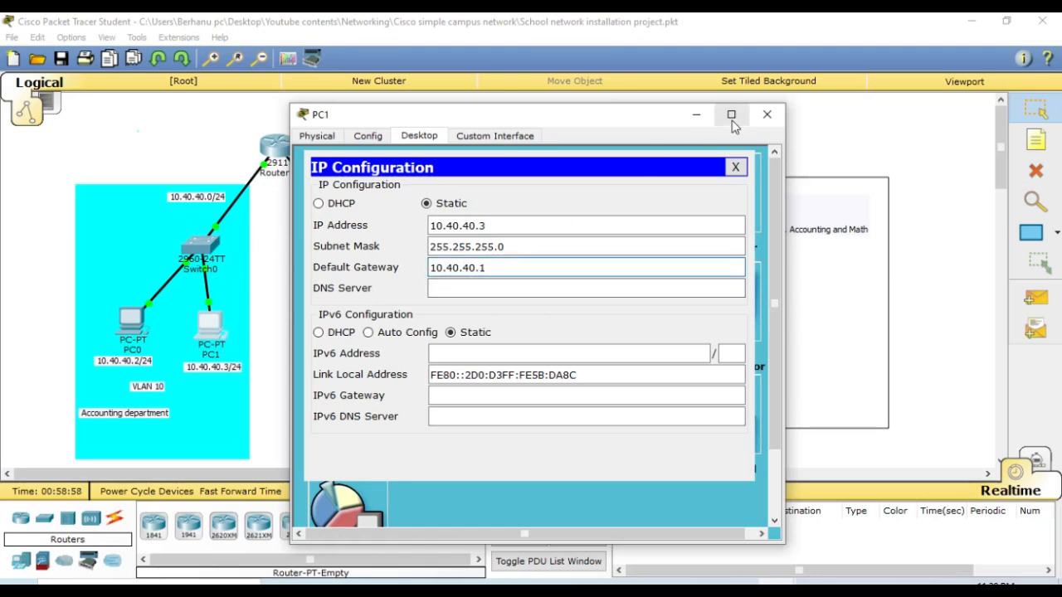
left_click(735, 168)
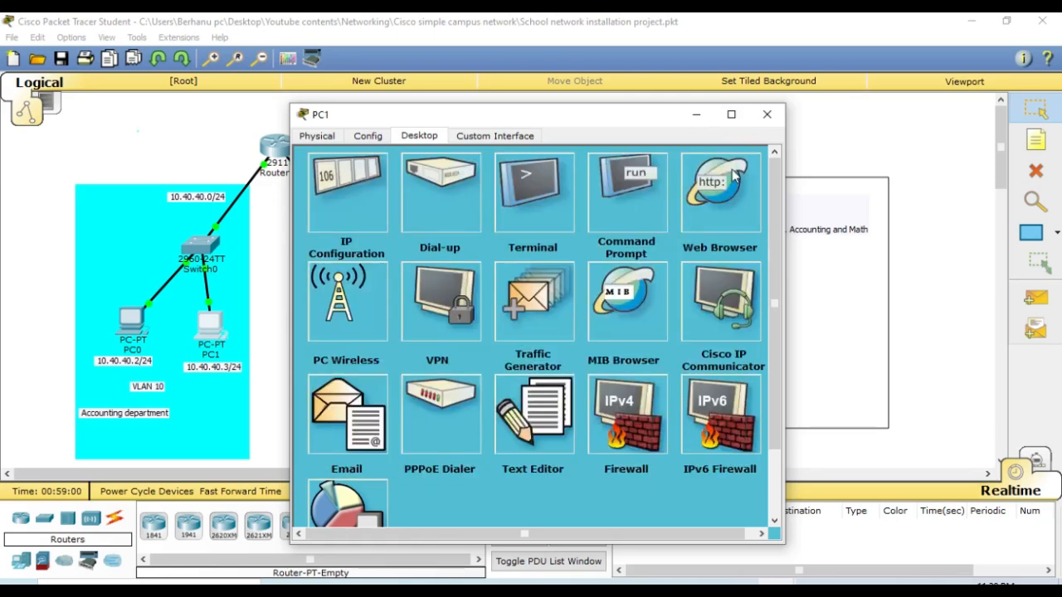
left_click(769, 114)
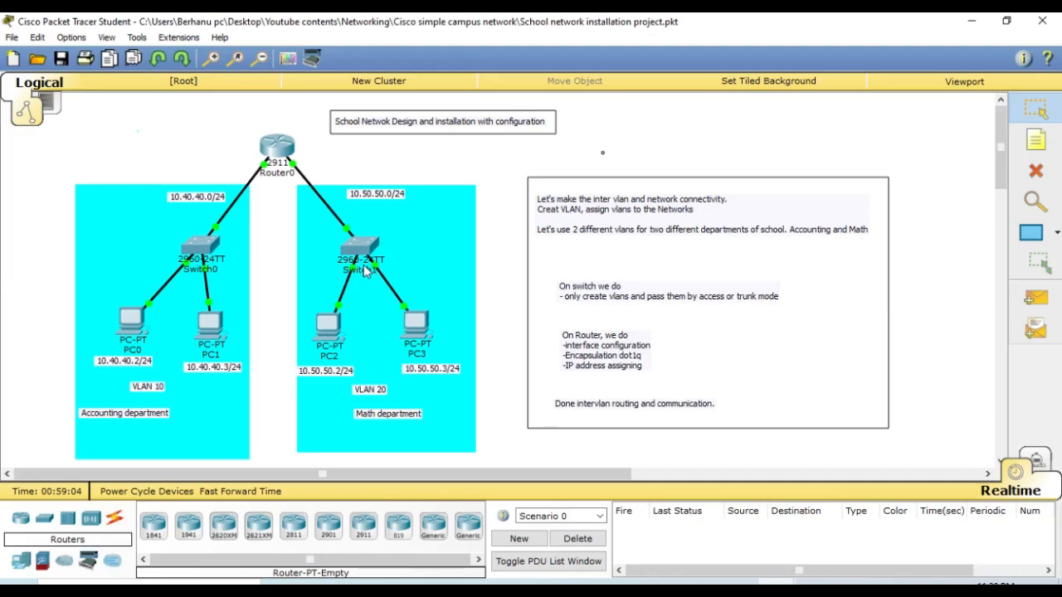
- Open PC2's IP configuration and set its static IP address to 10.50.50.2
left_click(325, 331)
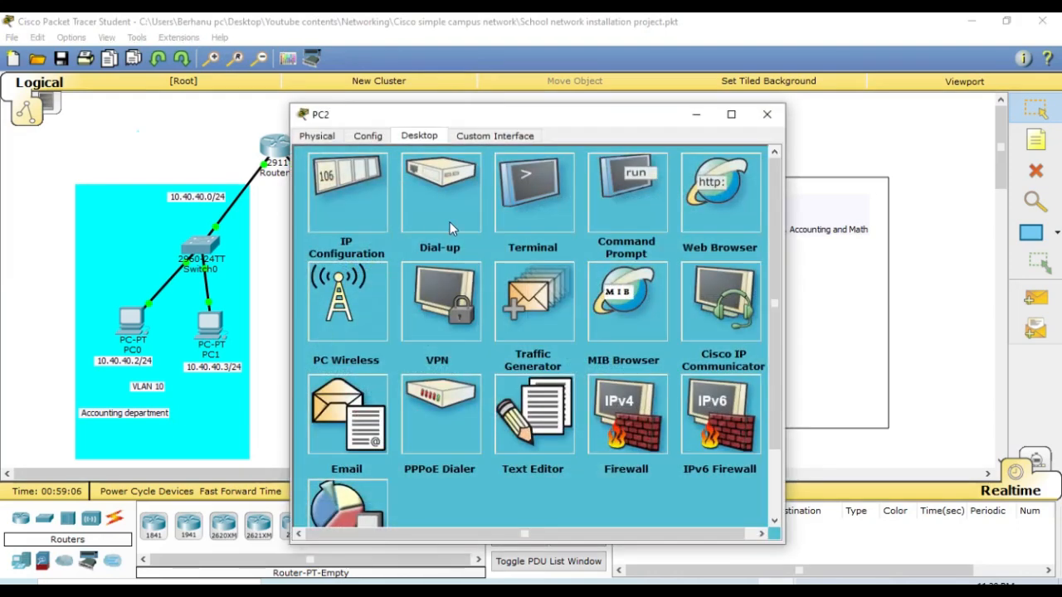
left_click(356, 202)
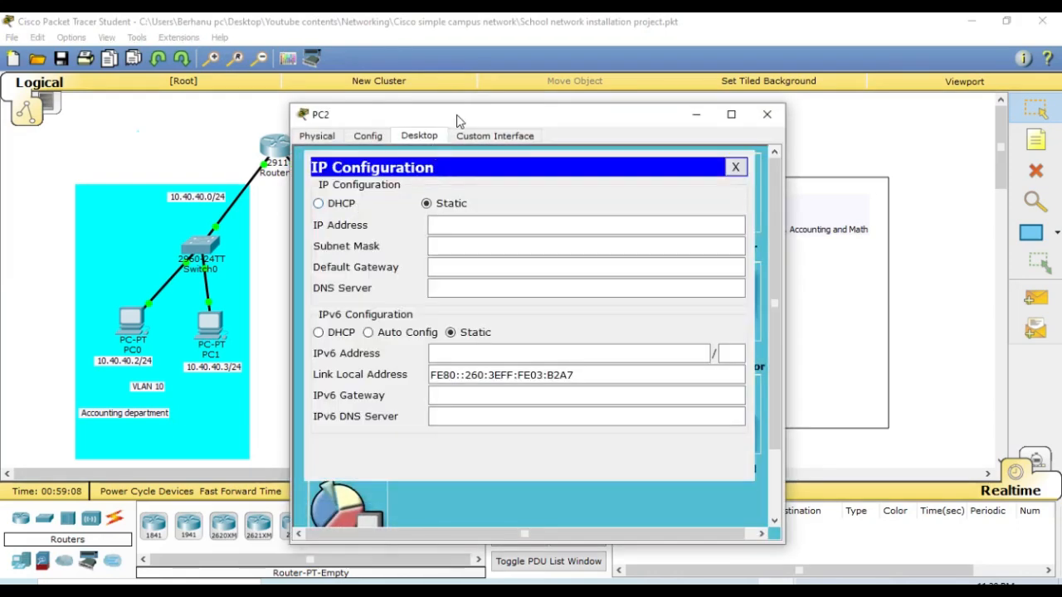
left_click_drag(458, 122, 674, 84)
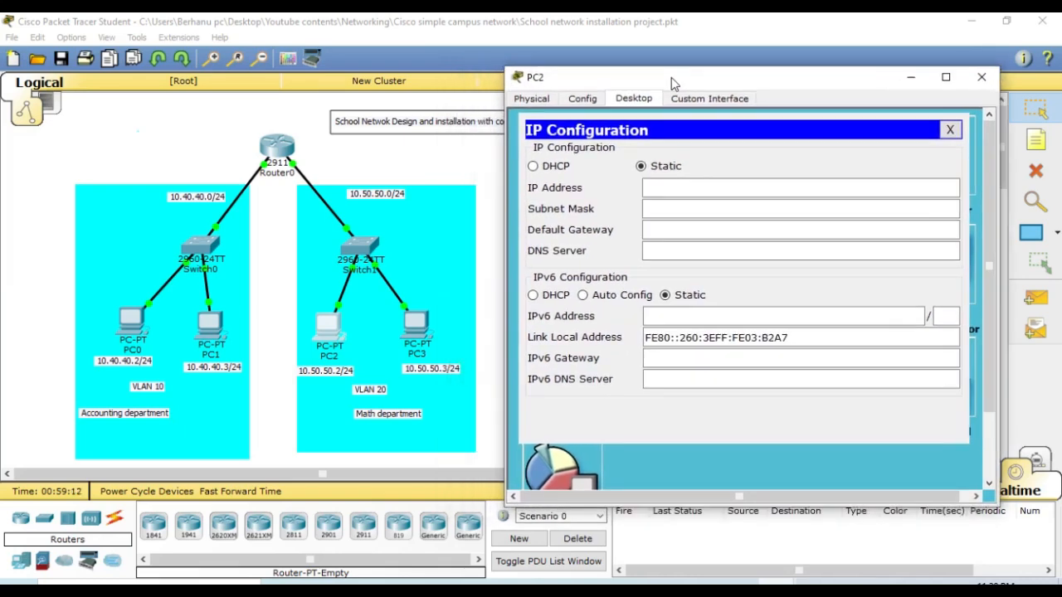
left_click(715, 187)
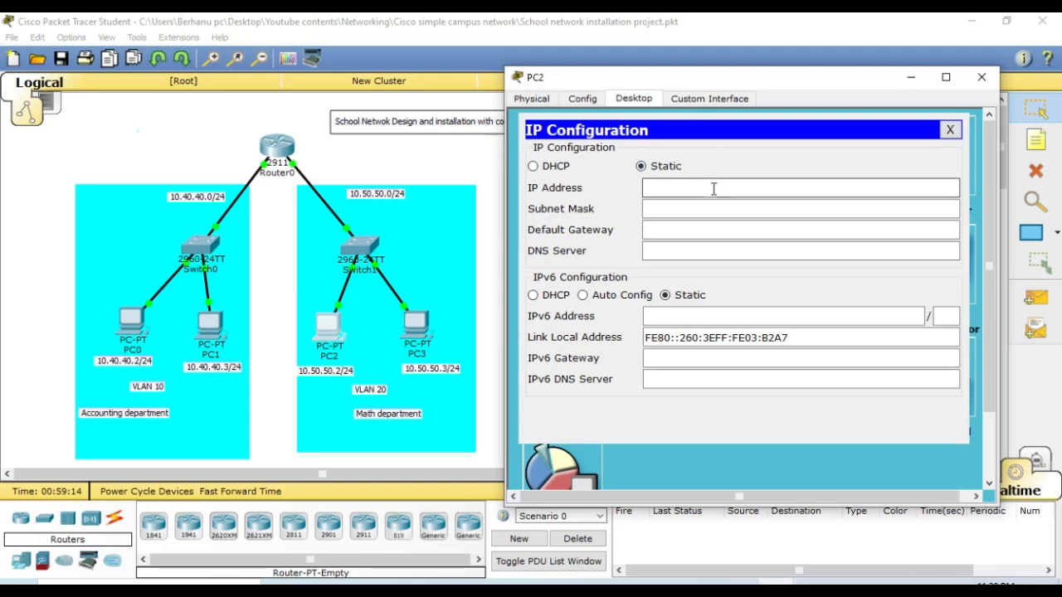
type("1")
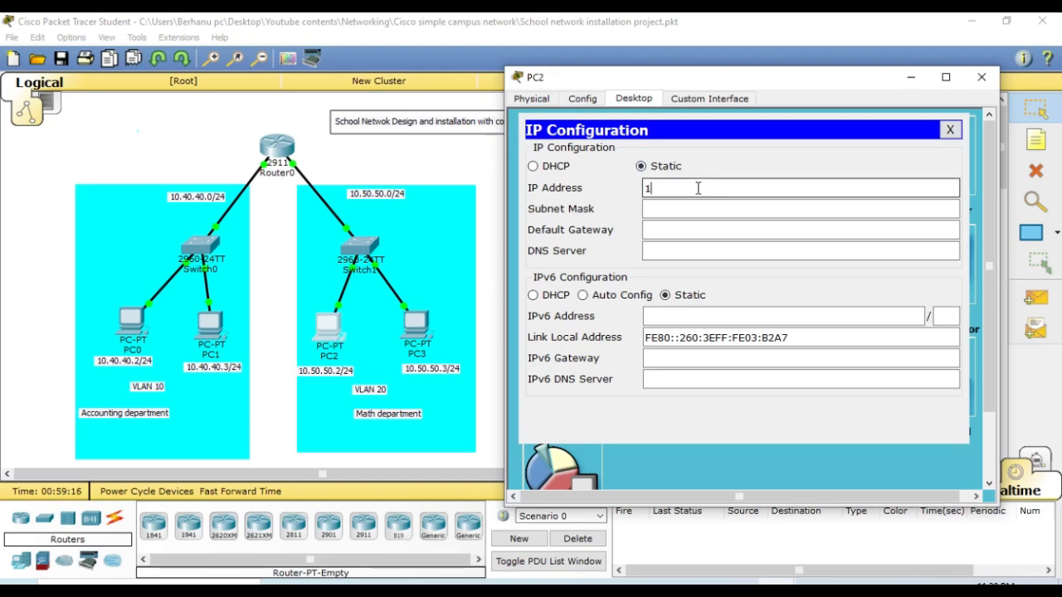
type("0.50.5")
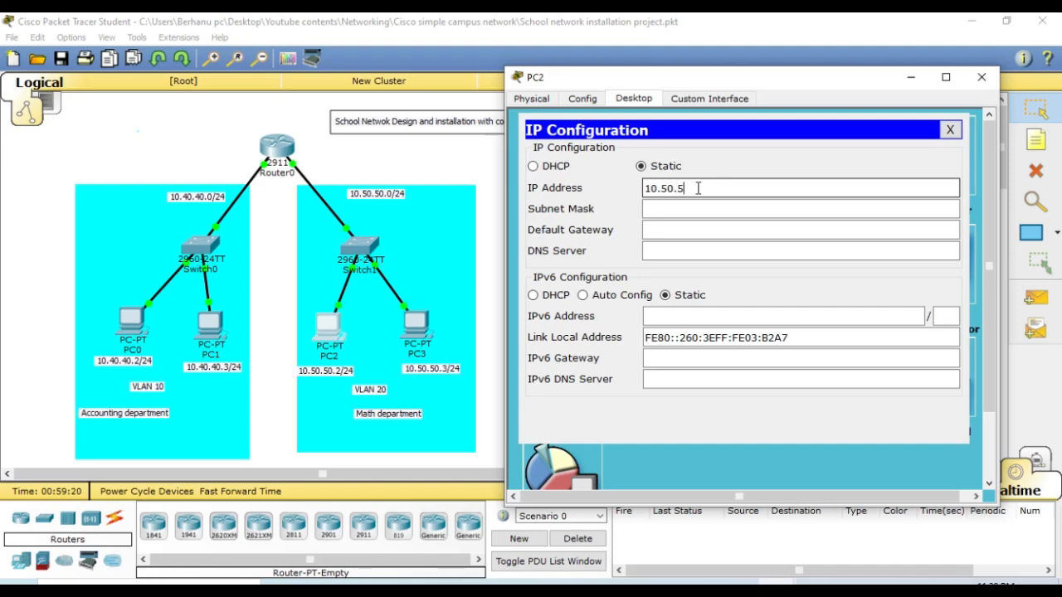
type("0.2")
- Set PC2's subnet mask to 255.255.255.0
left_click(679, 210)
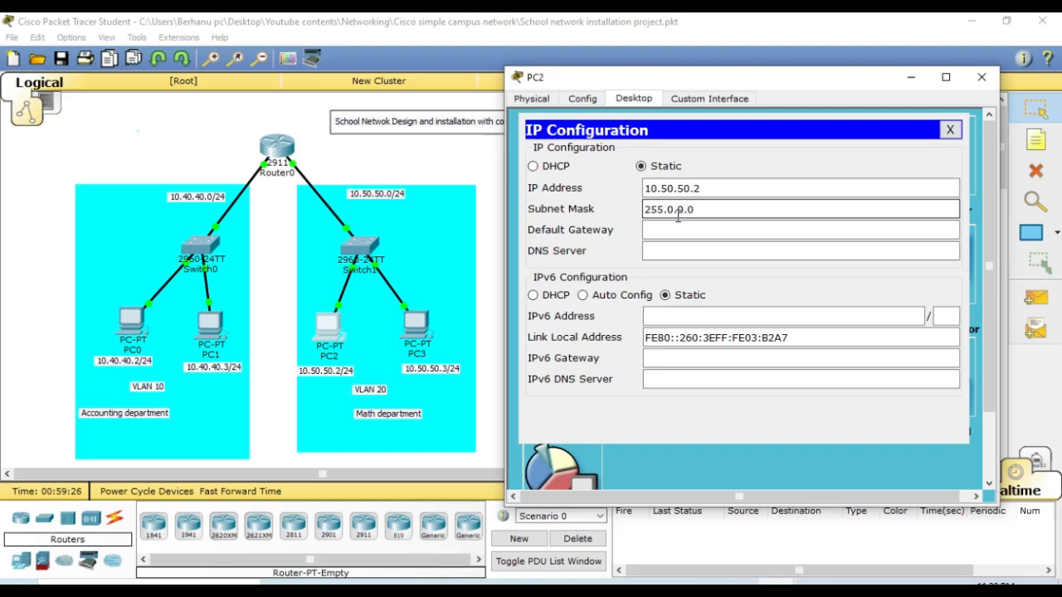
key("BackSpace")
key("BackSpace")
key("BackSpace")
key("BackSpace")
key("BackSpace")
type("255.0")
type("255.")
- Set PC2's default gateway to 10.50.50.1 and close the PC2 window
left_click(668, 233)
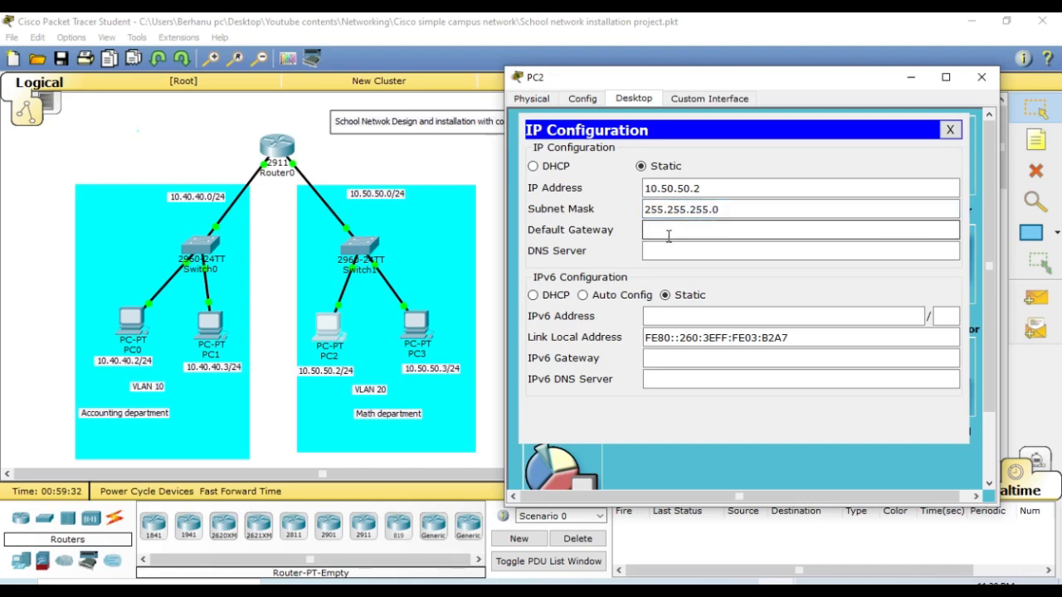
type("10.50.50.1")
left_click(747, 183)
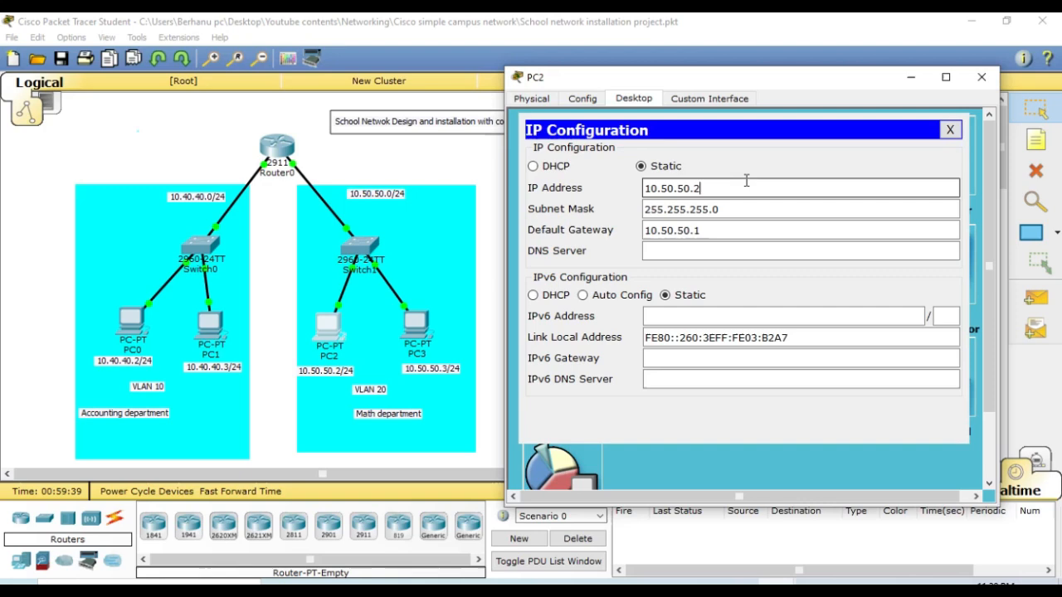
double_click(664, 193)
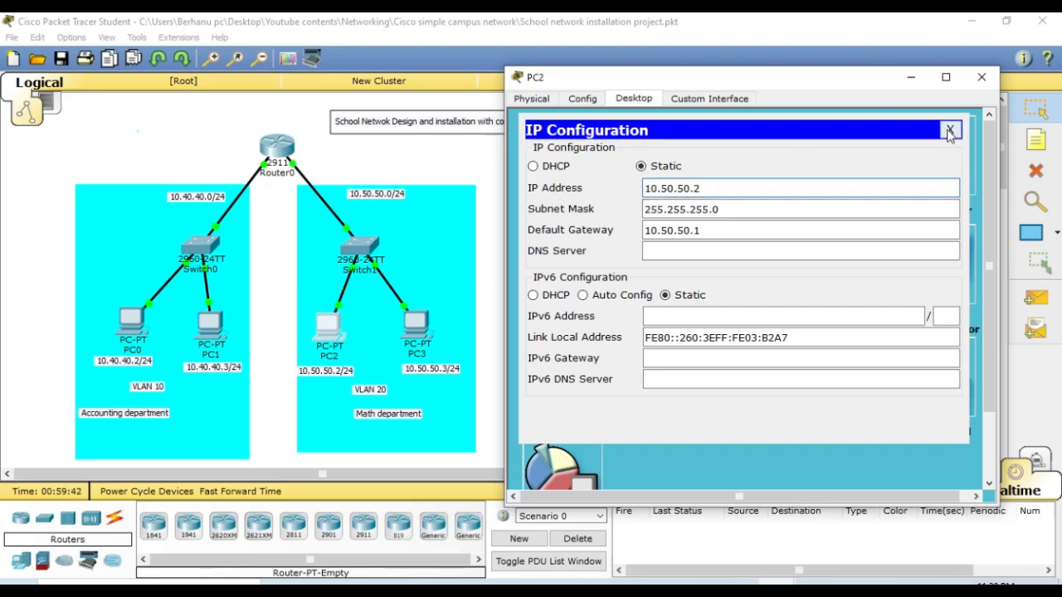
left_click(950, 131)
left_click(982, 77)
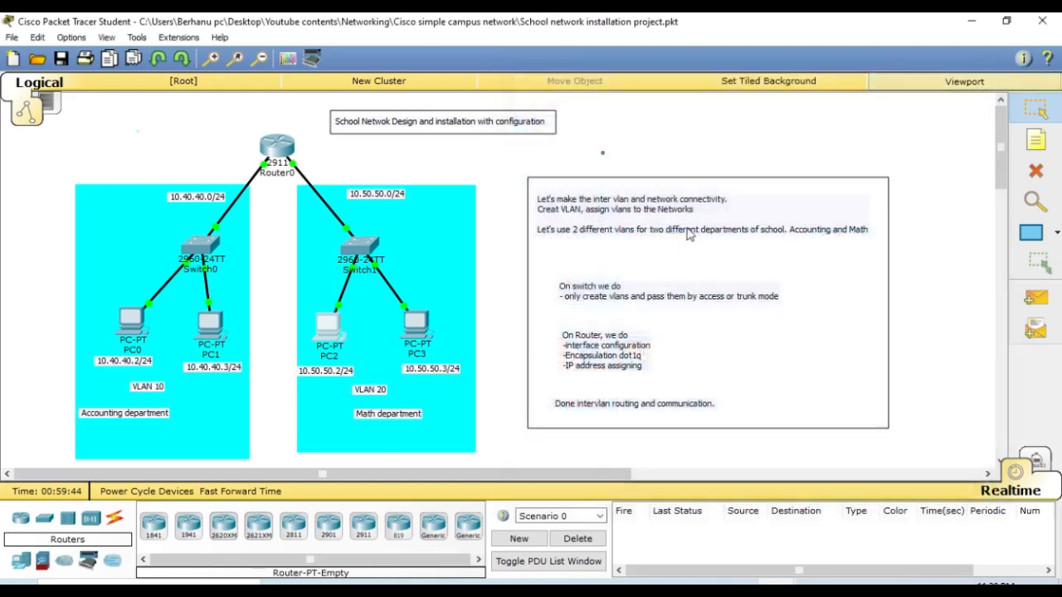
- Open PC3's IP configuration and set its static IP address to 10.50.50.3
left_click(417, 326)
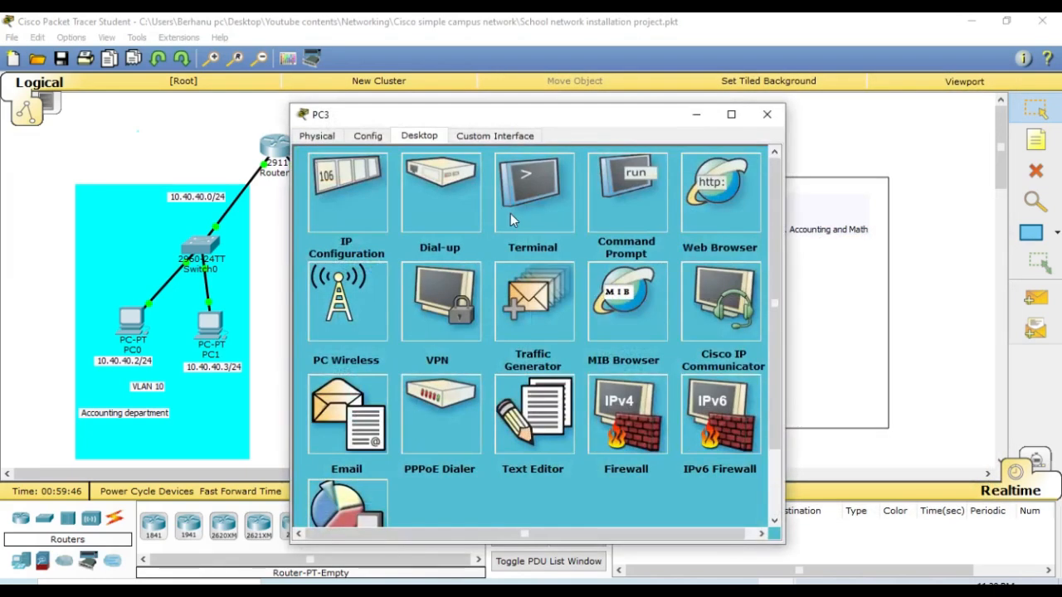
left_click(344, 220)
left_click(438, 227)
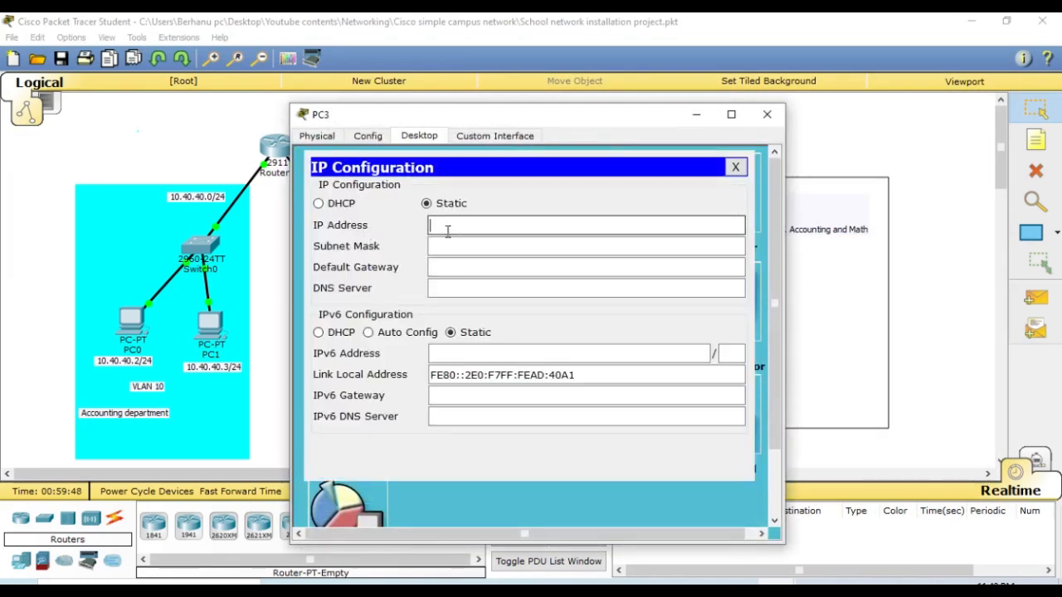
type("10.50.50.23")
- Set PC3's subnet mask to 255.255.255.0
left_click(448, 247)
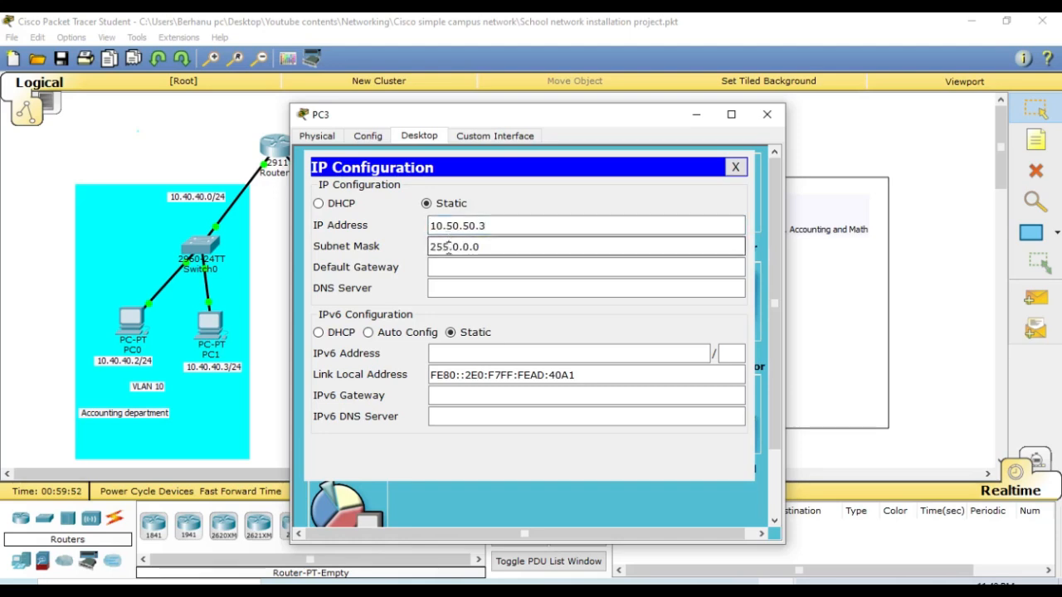
left_click_drag(481, 247, 454, 248)
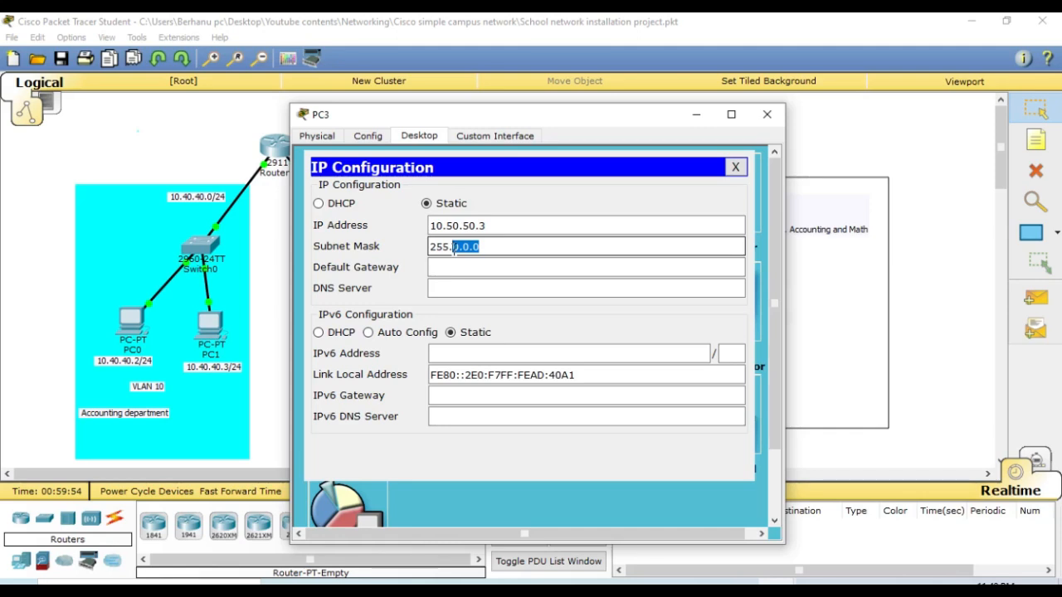
type("255.255.")
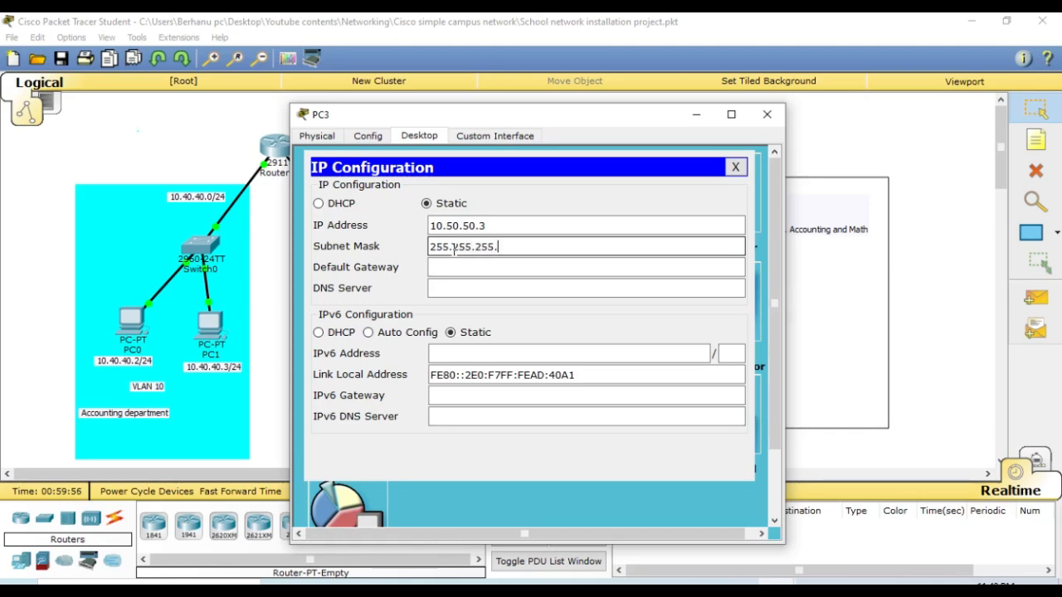
type("0")
- Set PC3's default gateway to 10.50.50.1 and close the PC3 window
left_click(450, 267)
type("10.50.50.2")
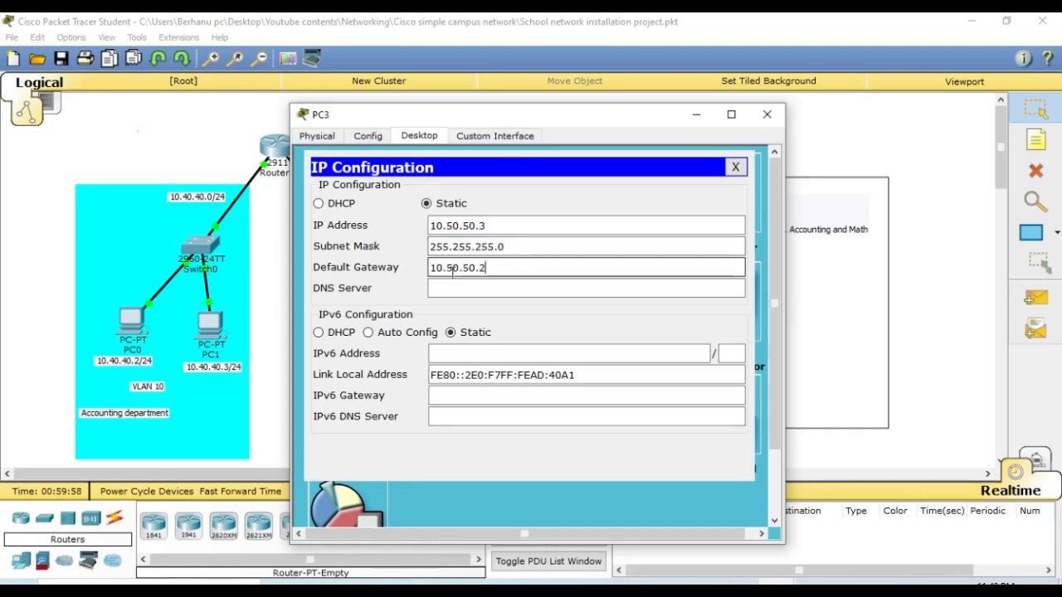
key("BackSpace")
type("1")
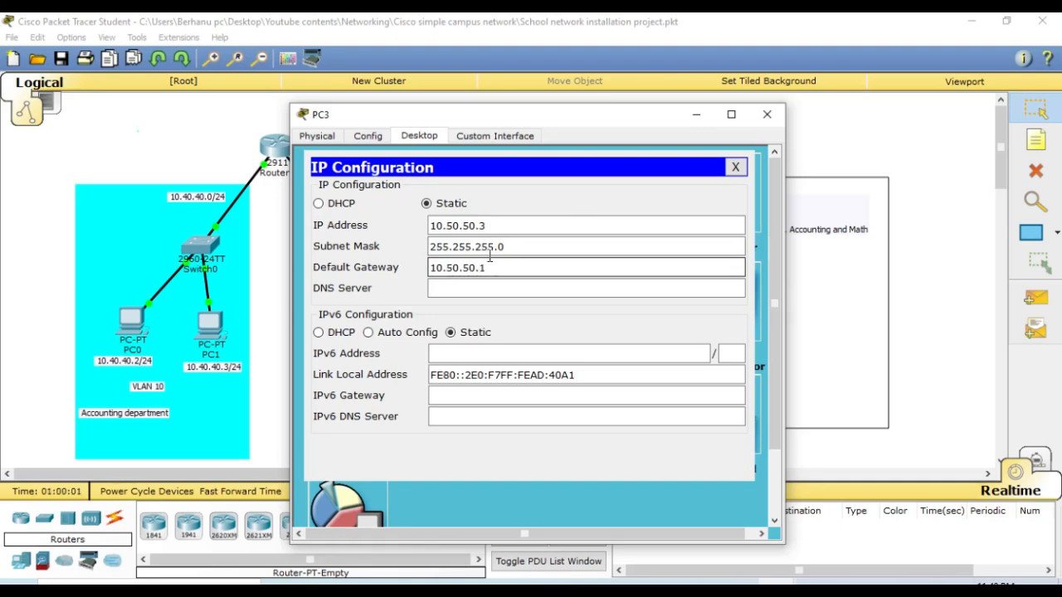
left_click(735, 167)
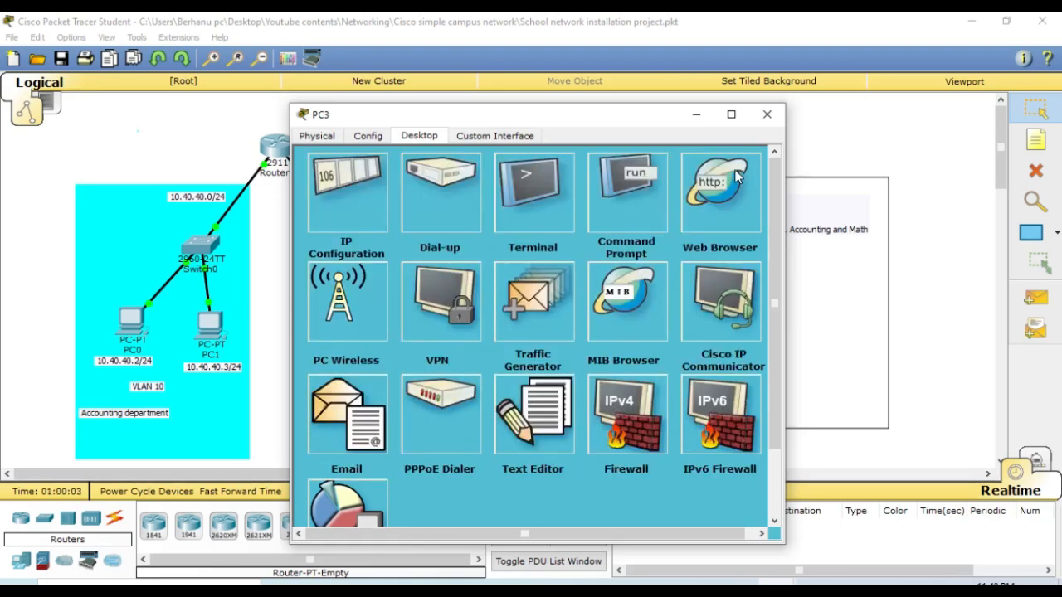
left_click(766, 114)
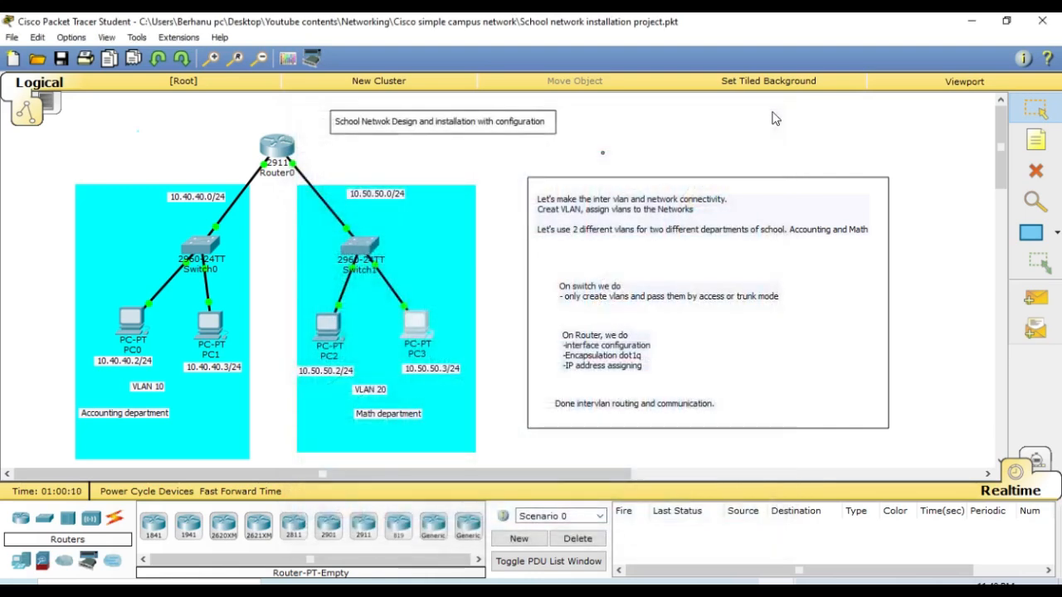
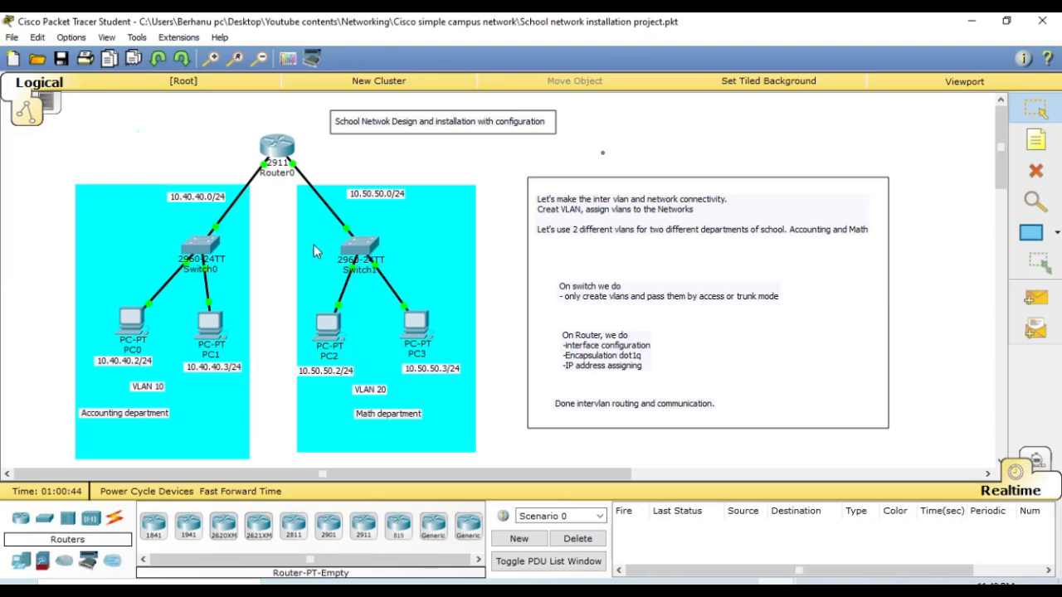
- Open PC0's command prompt and ping PC2 at 10.50.50.2
left_click(131, 326)
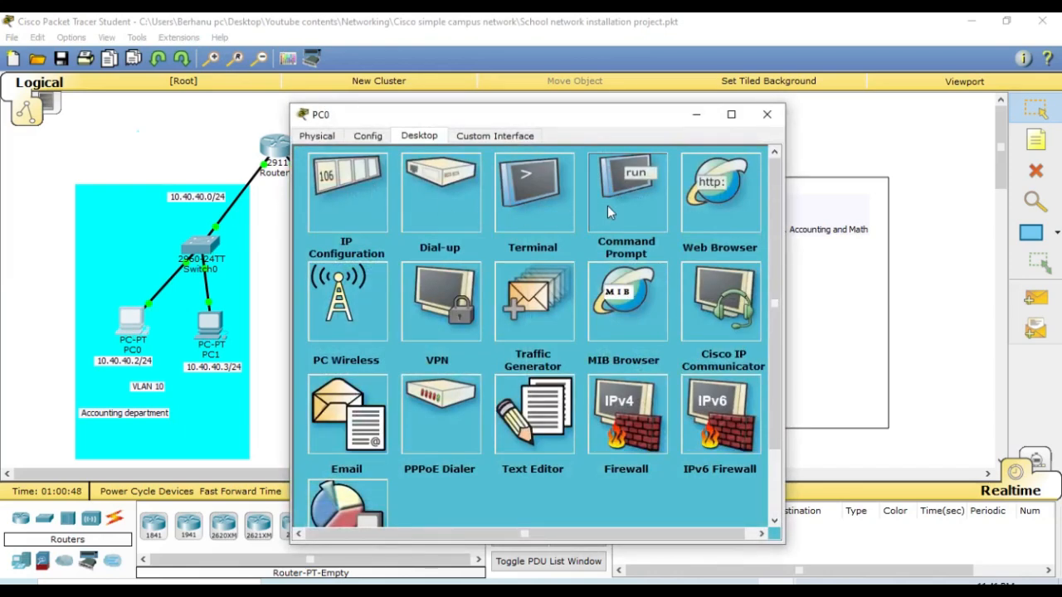
left_click(607, 205)
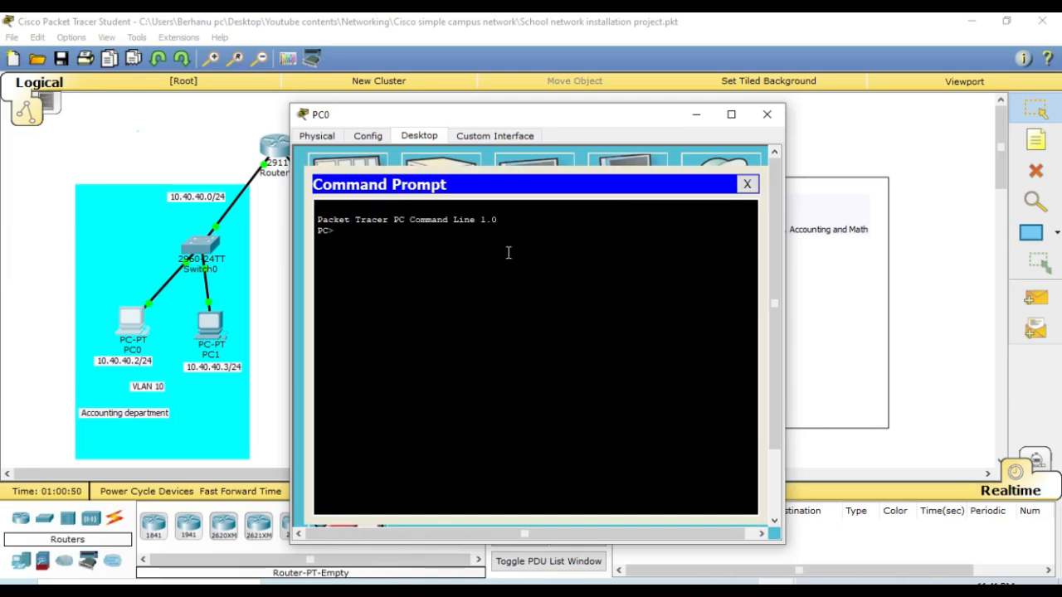
key("Return")
type("ping")
left_click_drag(523, 116, 794, 110)
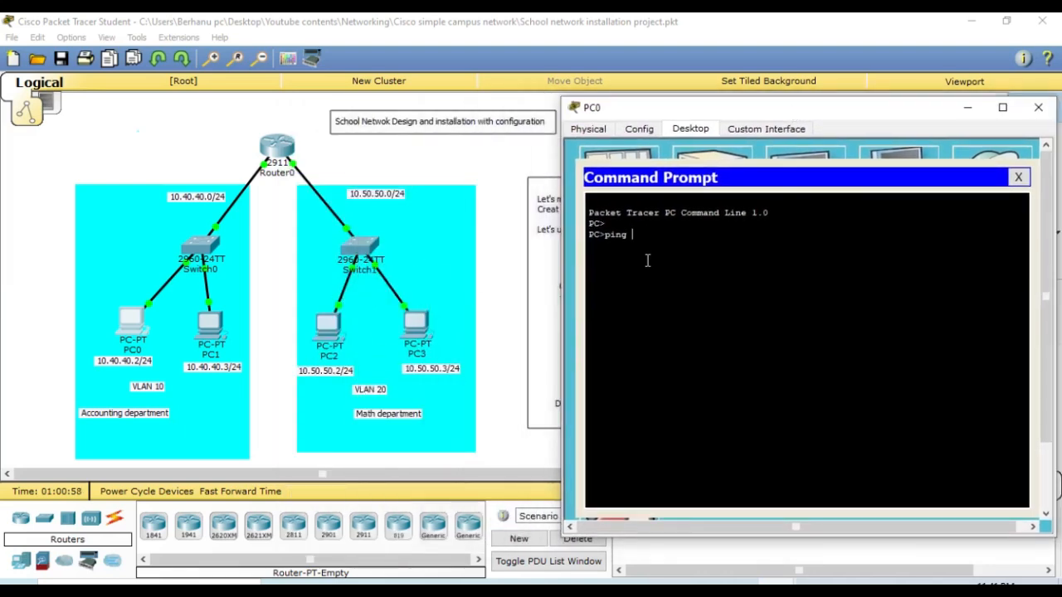
type("0.50.50.2")
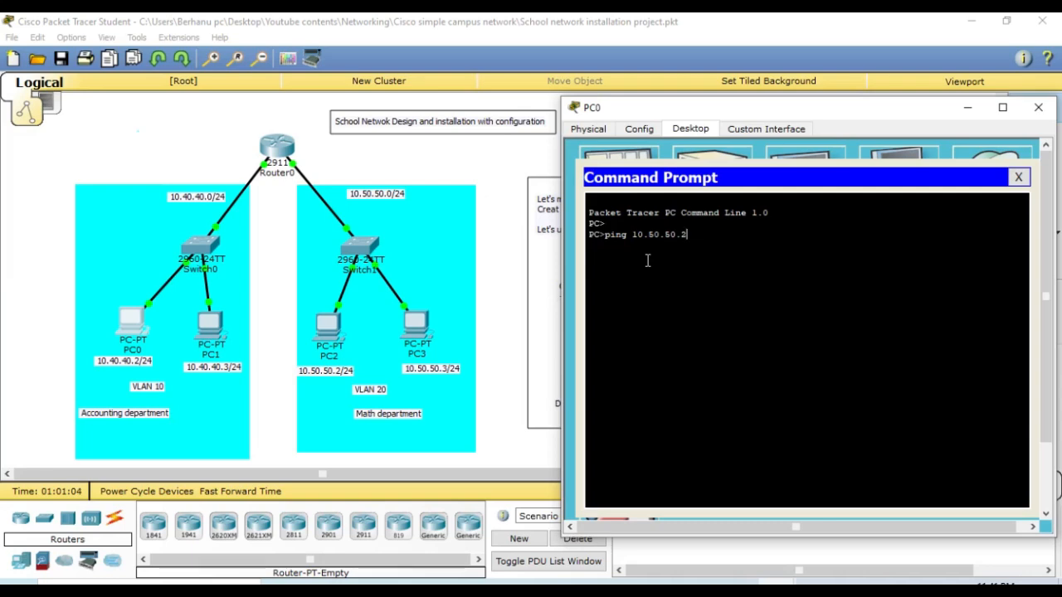
key("Return")
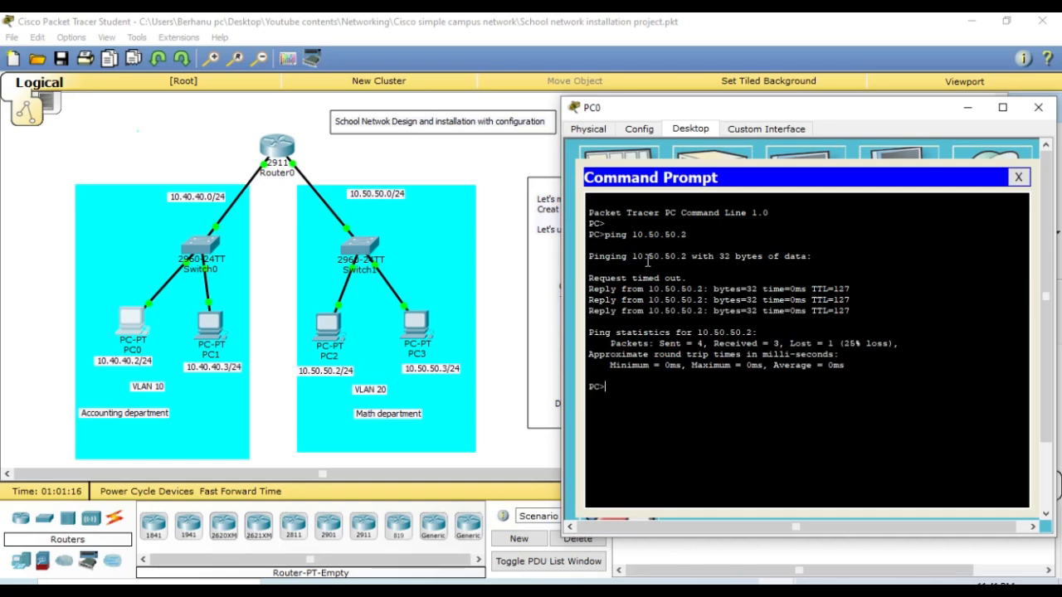
- Repeat the ping from PC0 to 10.50.50.2 and close the PC0 window
key("Return")
key("Return")
key("Return")
key("Up")
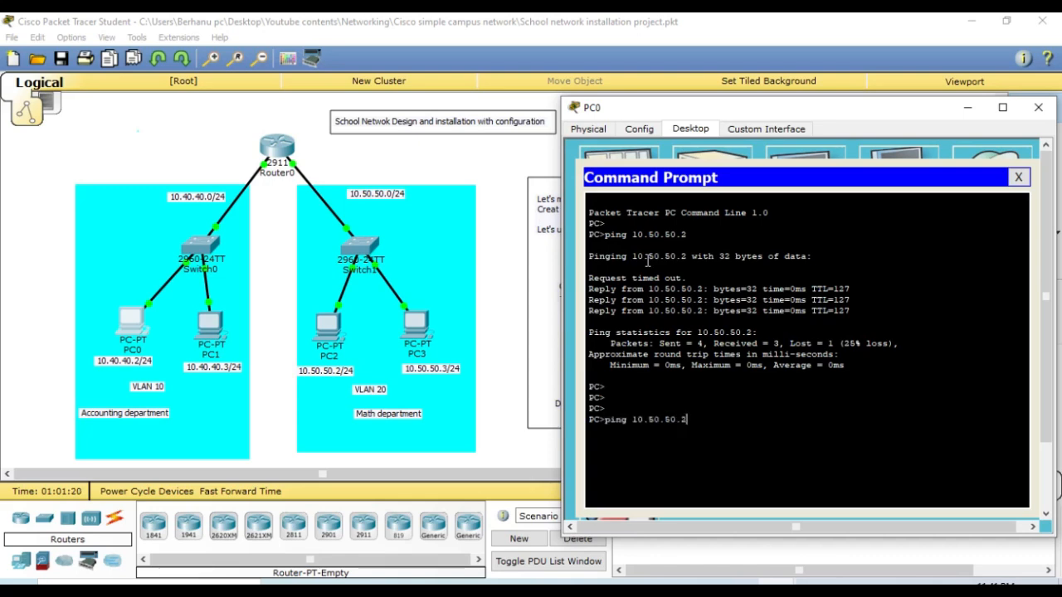
key("Return")
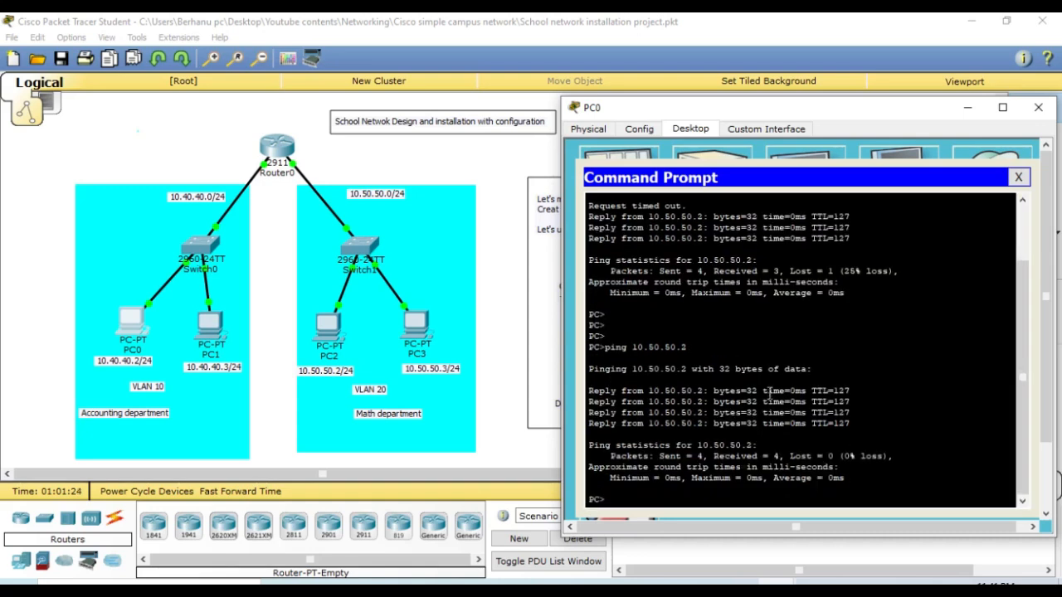
key("Return")
key("Return")
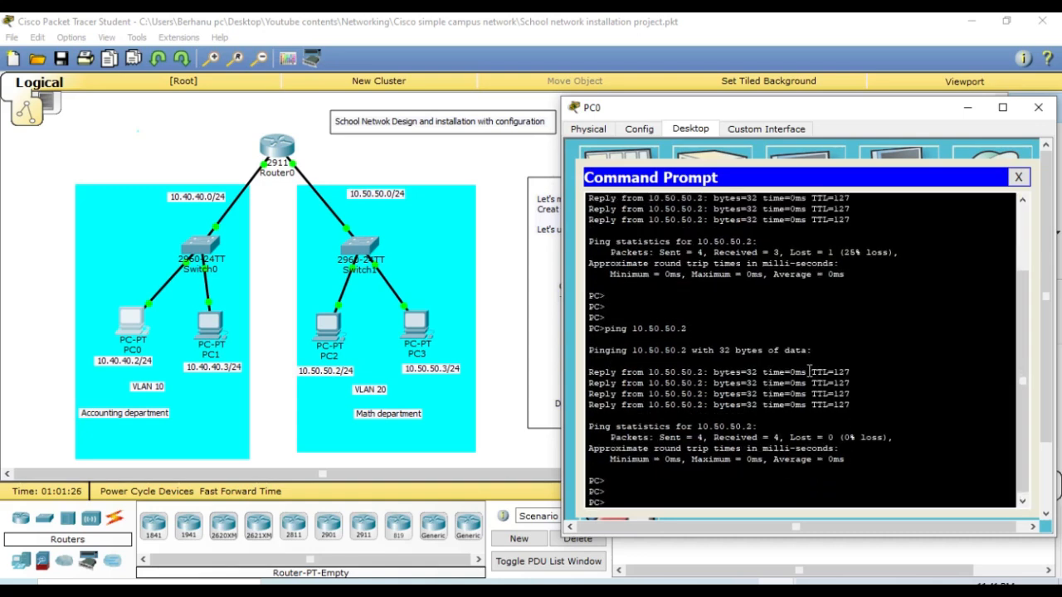
left_click(1019, 177)
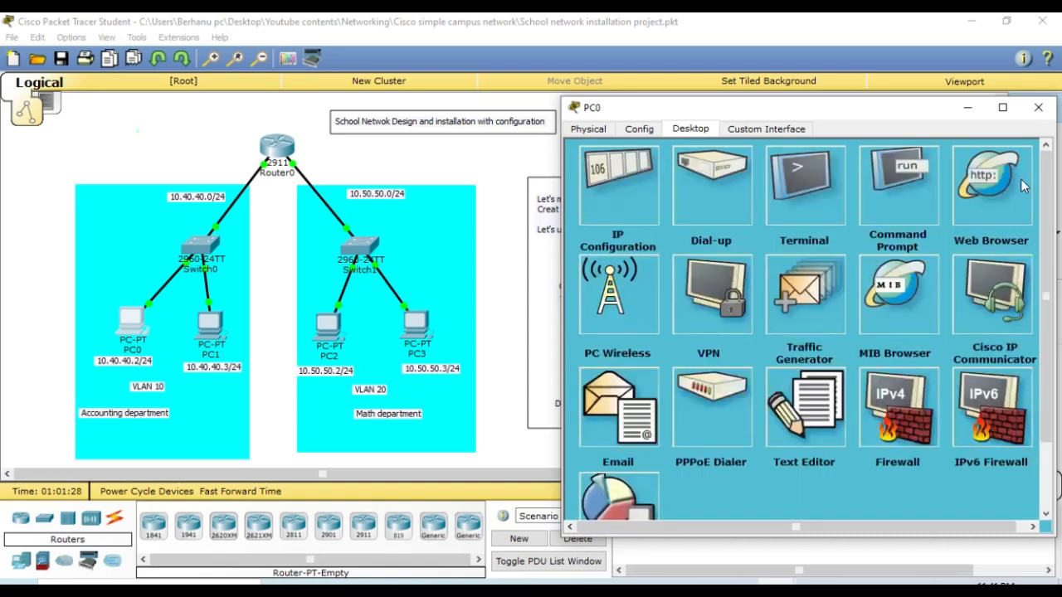
left_click(1041, 115)
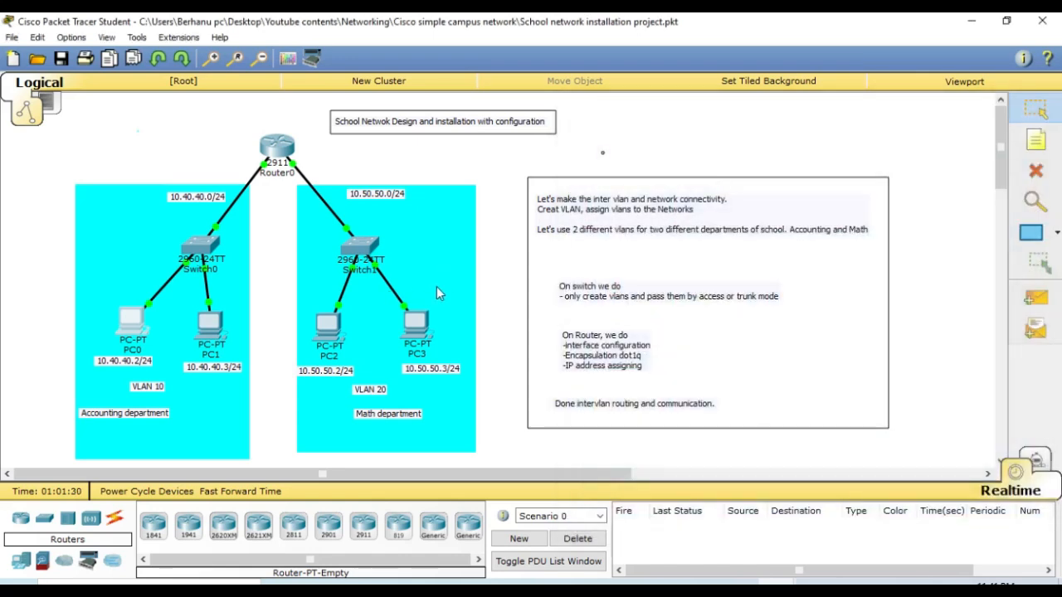
- Open PC3's command prompt and ping PC1 at 10.40.40.3
left_click(445, 292)
left_click(430, 312)
left_click(507, 352)
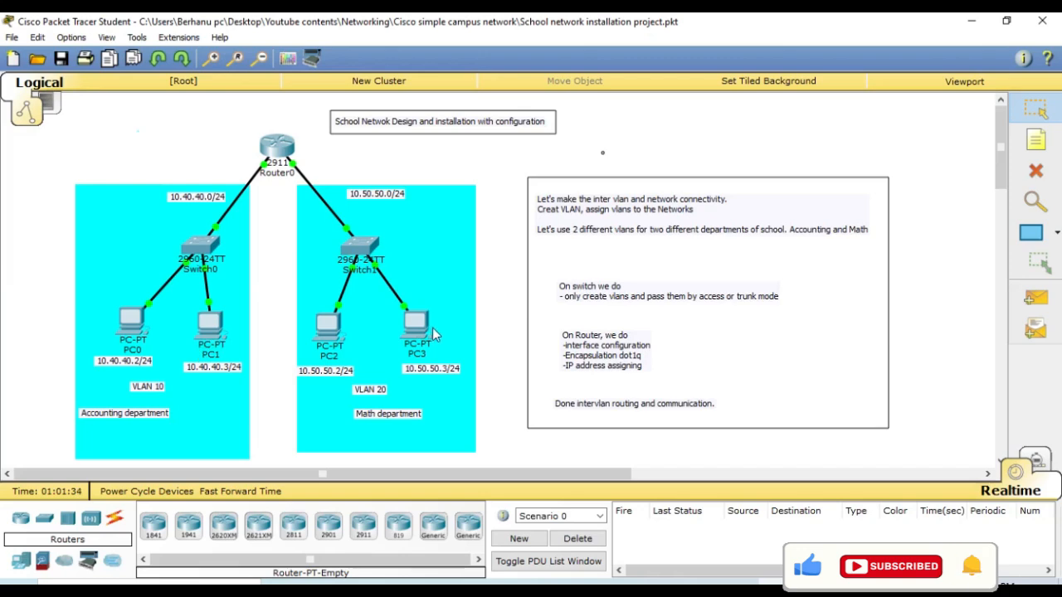
left_click(427, 330)
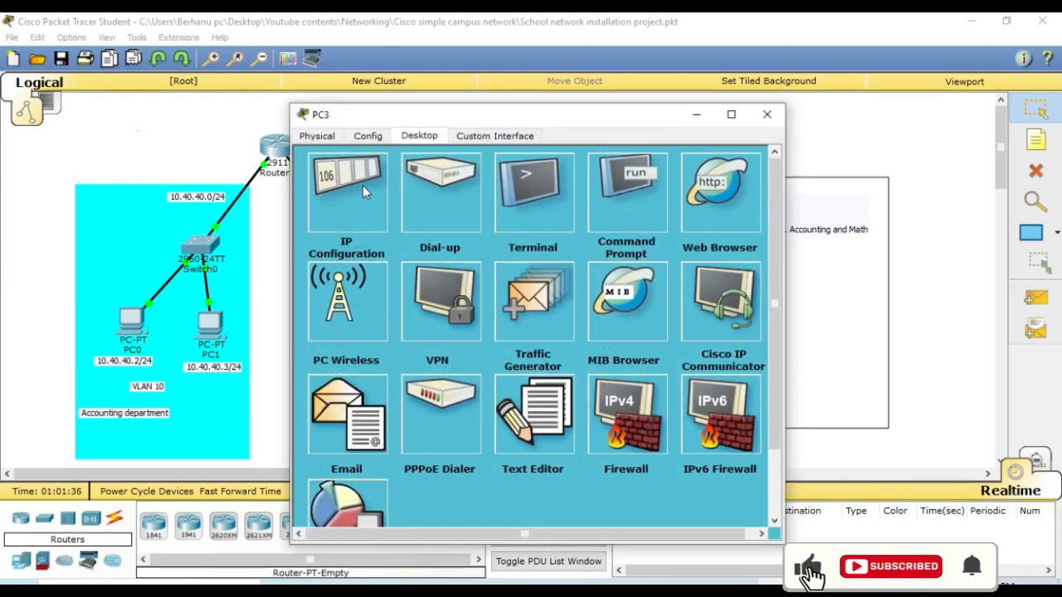
left_click(602, 203)
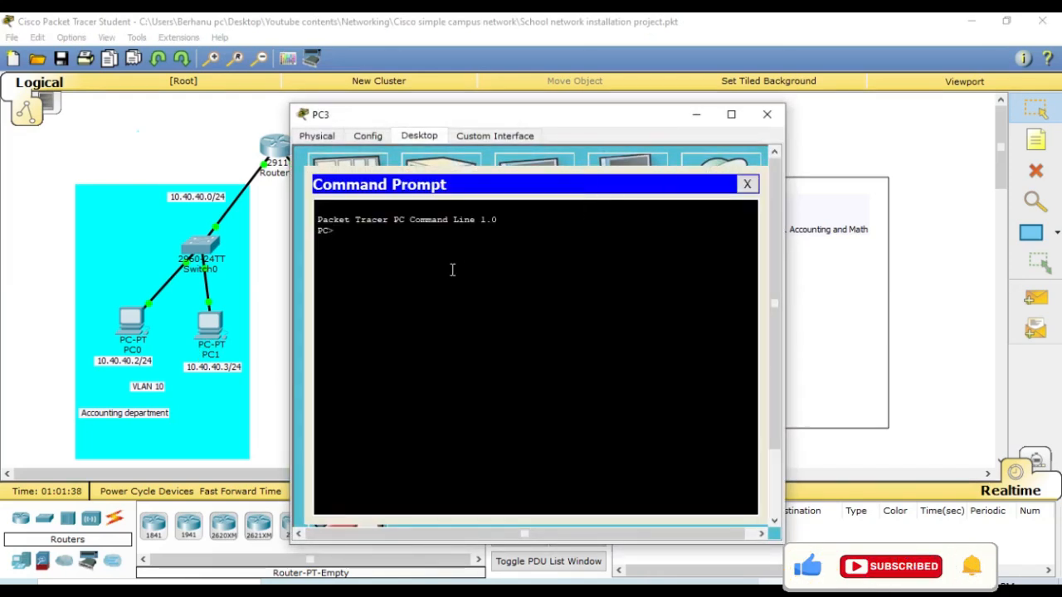
type("ping ")
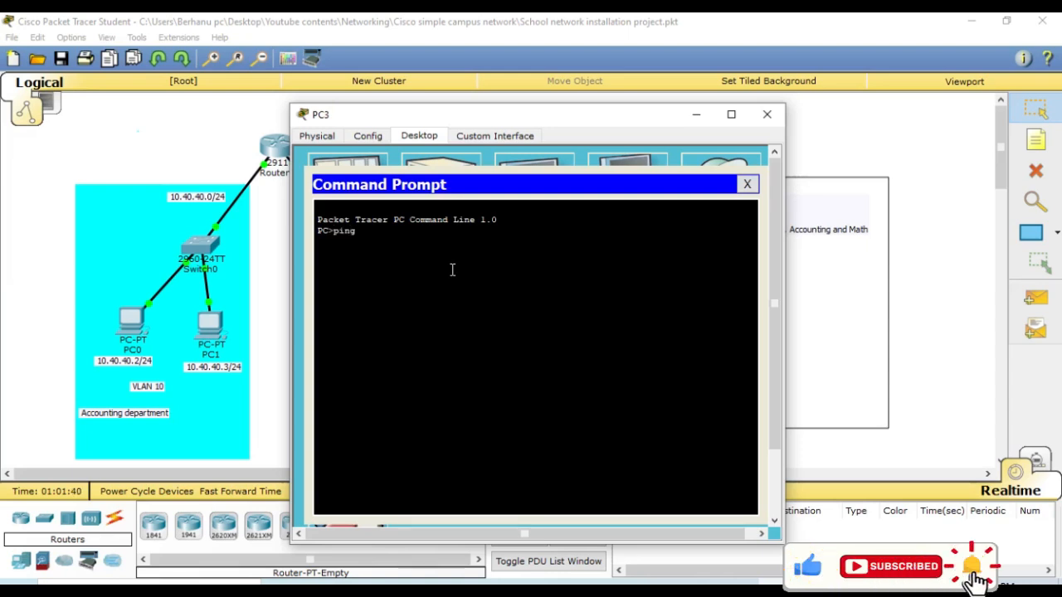
type("10.")
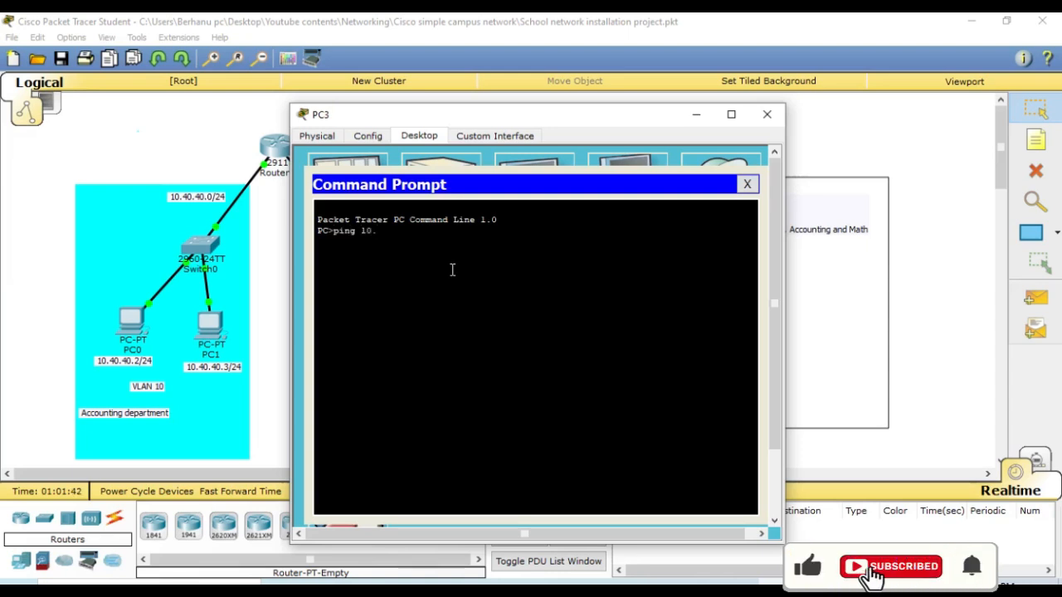
type("40.40")
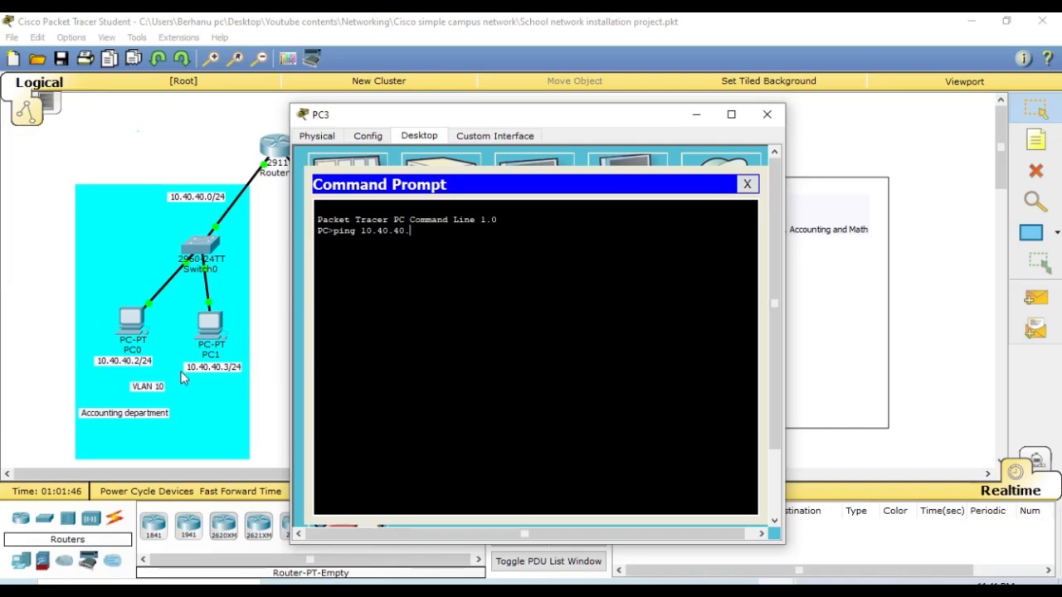
type(".3")
key("Return")
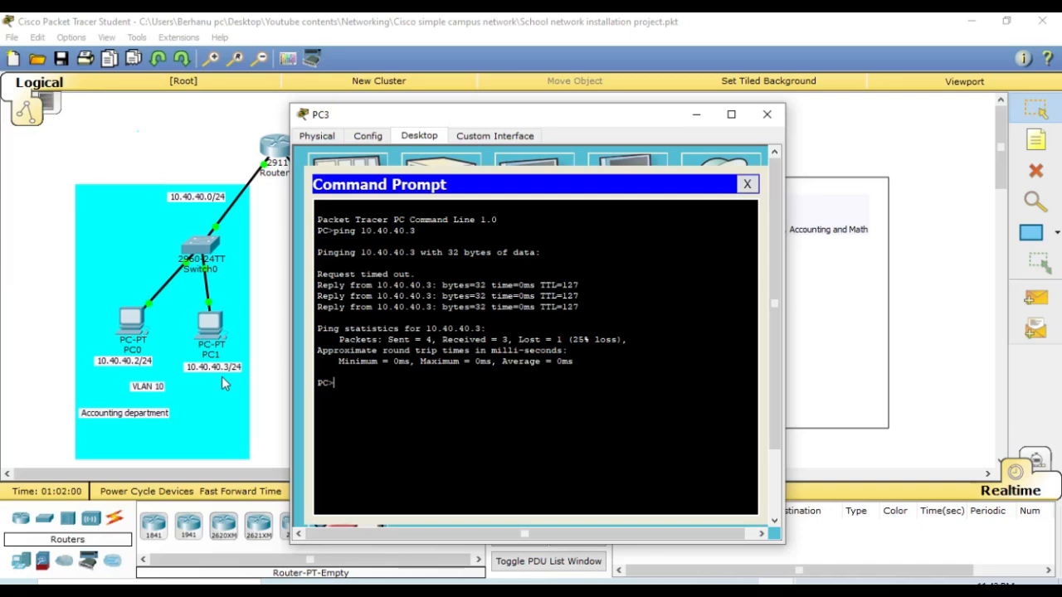
- Repeat the ping from PC3 to 10.40.40.3
key("Return")
key("Return")
key("Up")
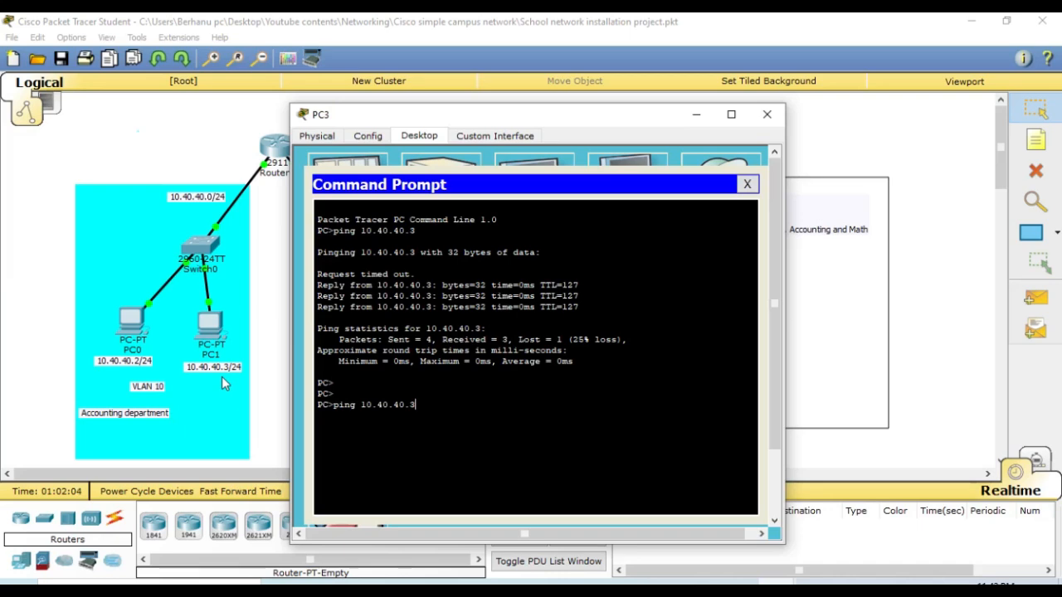
key("Return")
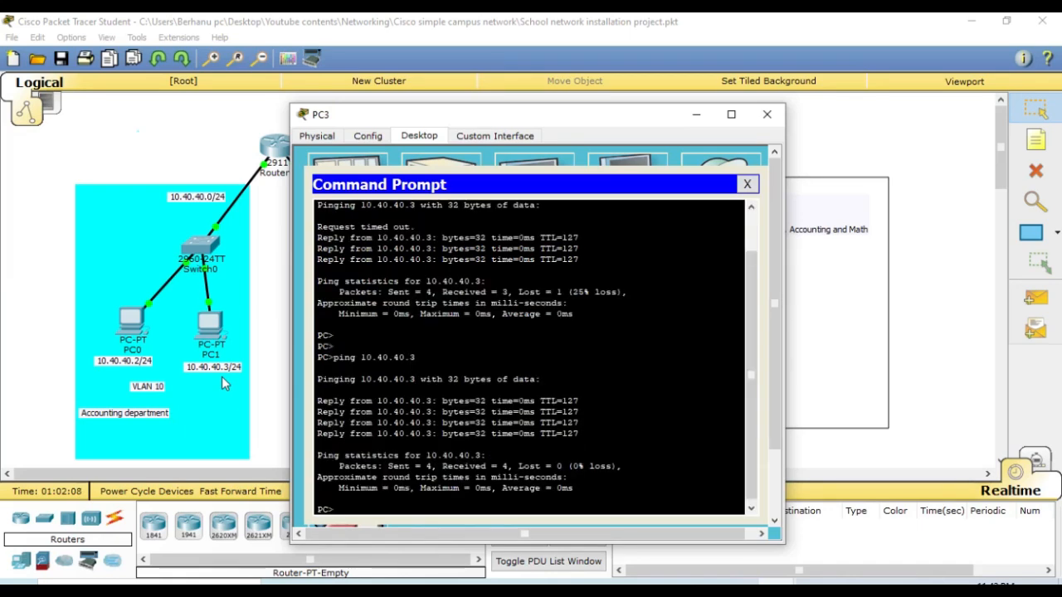
key("Return")
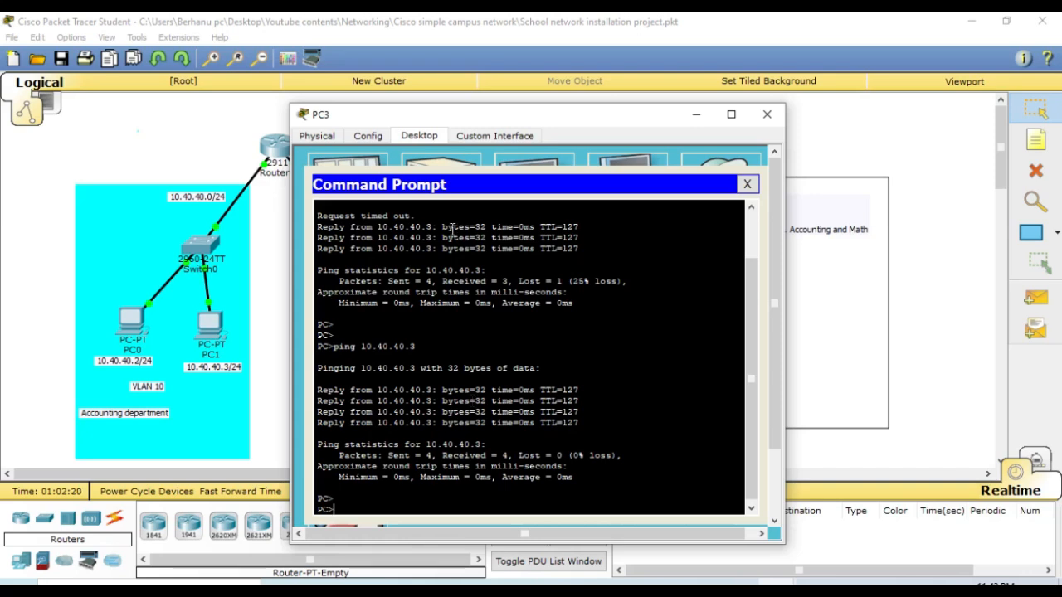
- Trace the route from PC3 to 10.40.40.3 with tracert, keeping the network topology in view
left_click_drag(489, 129, 793, 134)
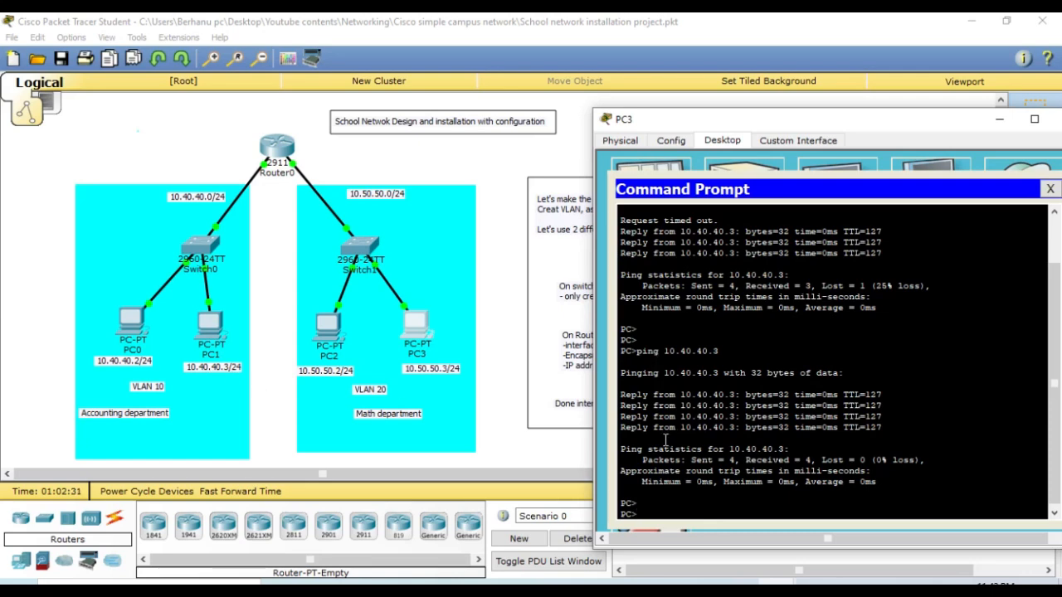
type("tracert 10.40.40.3")
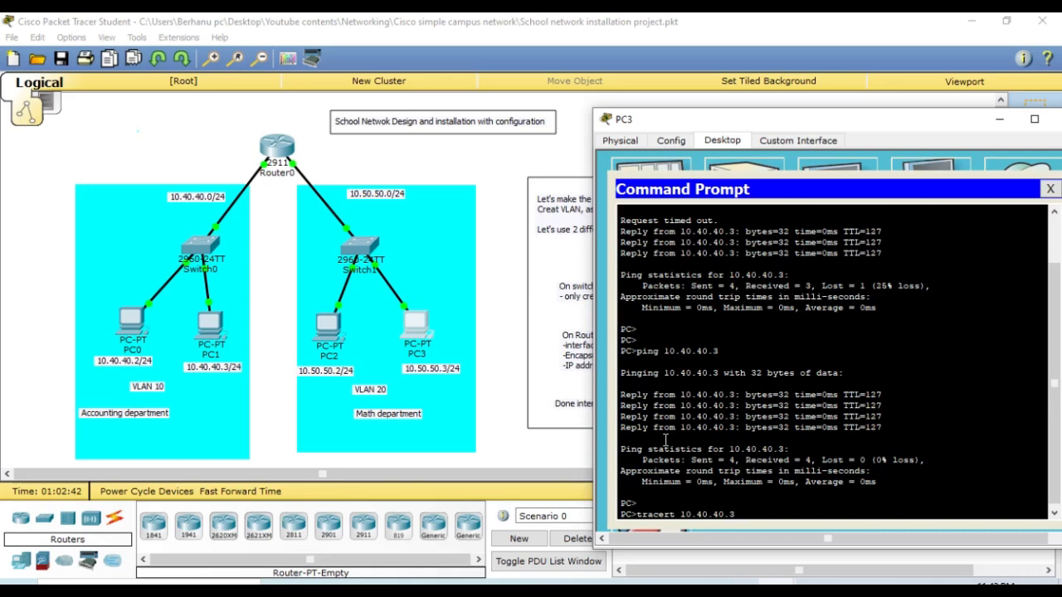
key("Return")
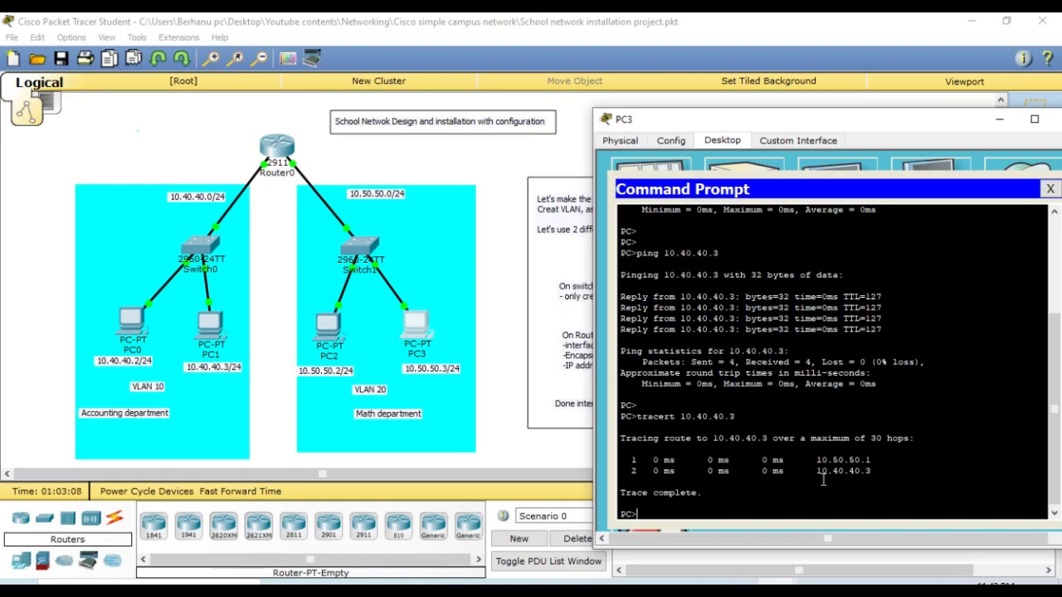
key("Return")
key("Return")
key("Return")
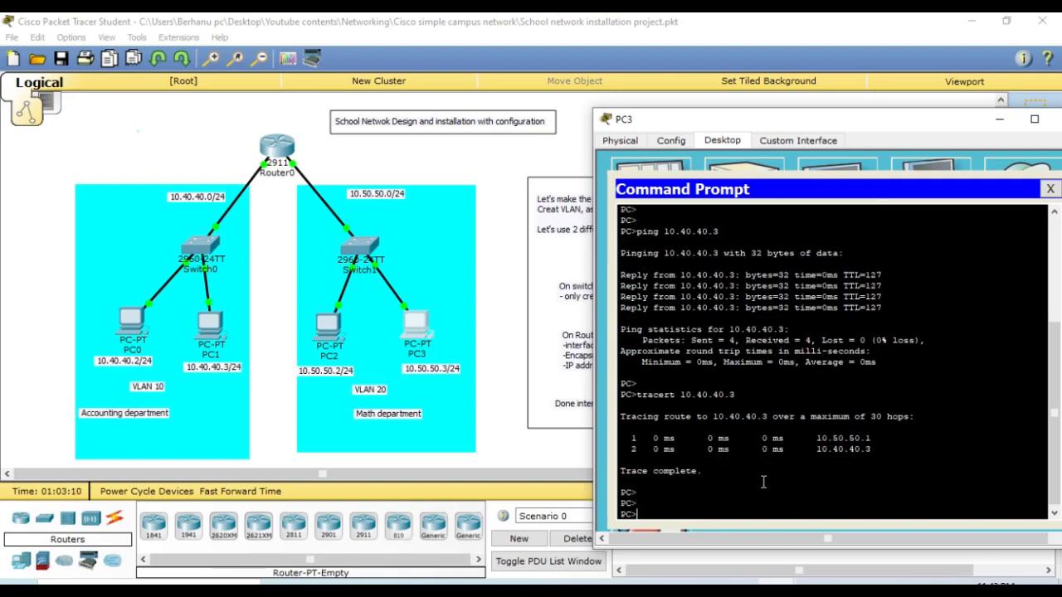
- Close PC3's command prompt and the PC3 window
left_click(667, 551)
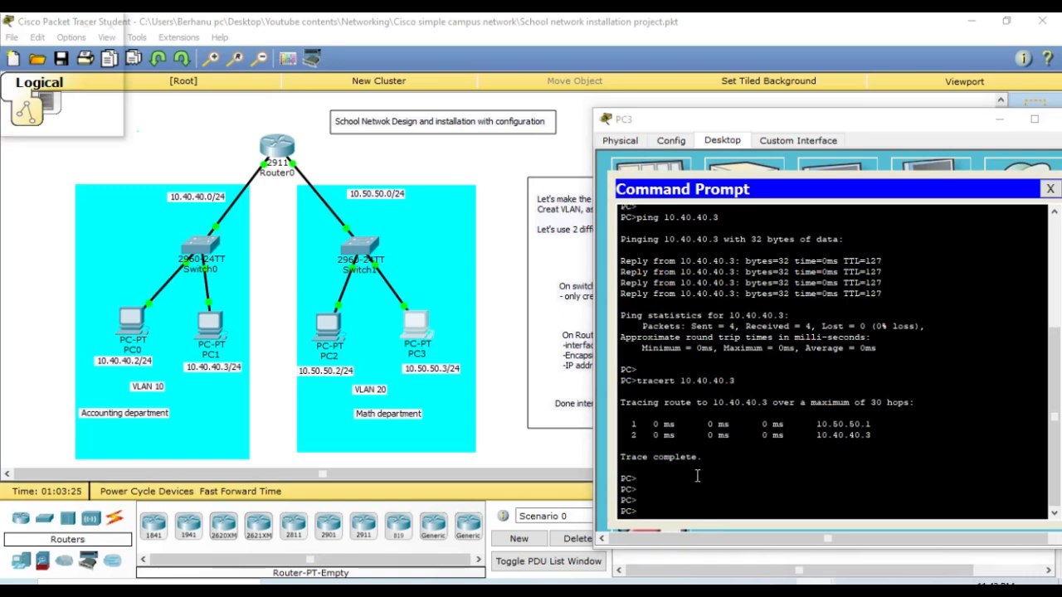
left_click(697, 476)
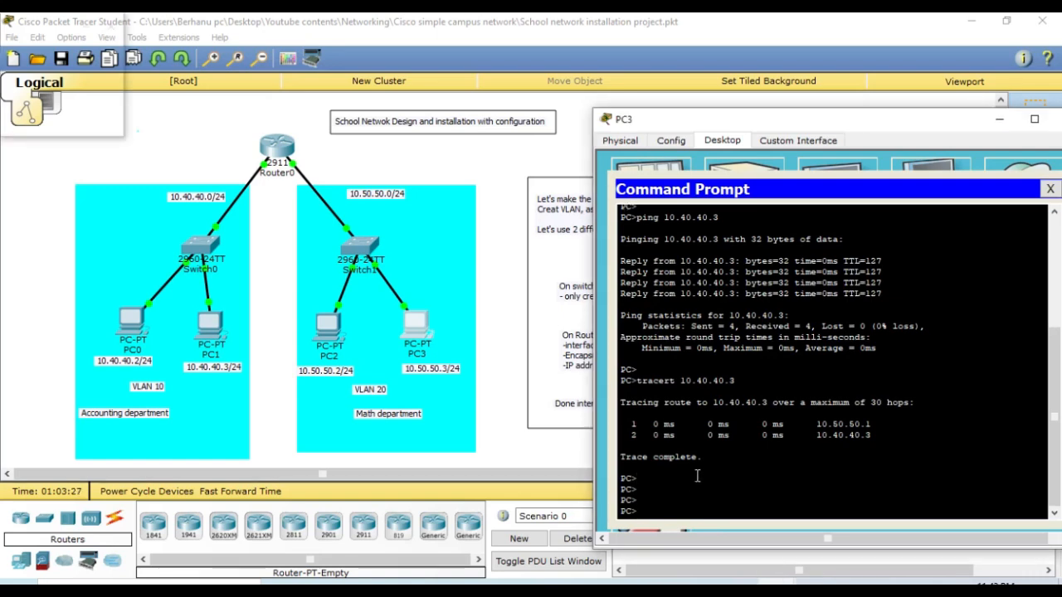
left_click_drag(847, 121, 691, 106)
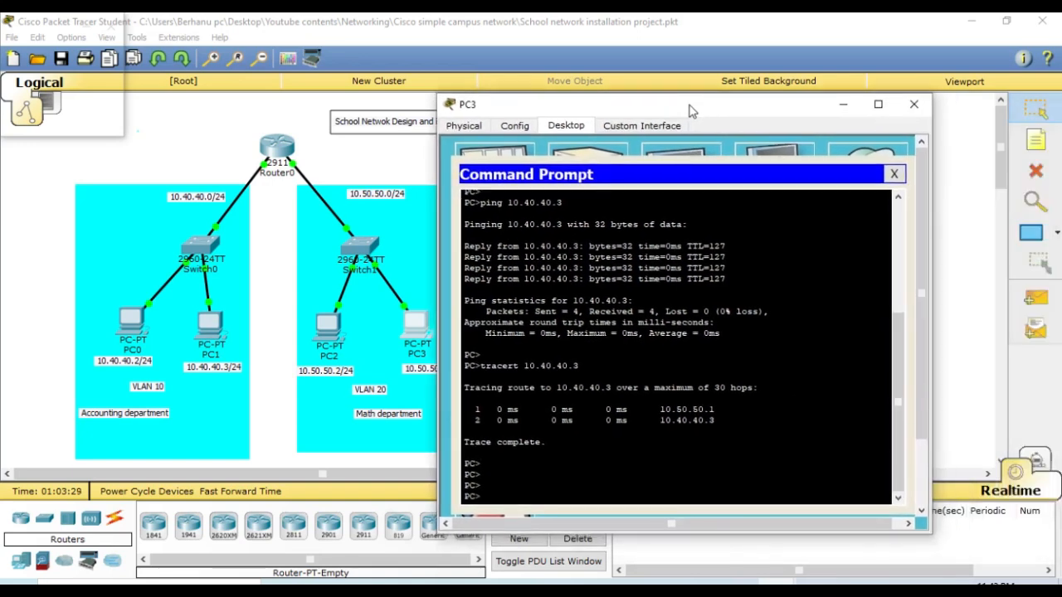
left_click(894, 174)
left_click(914, 105)
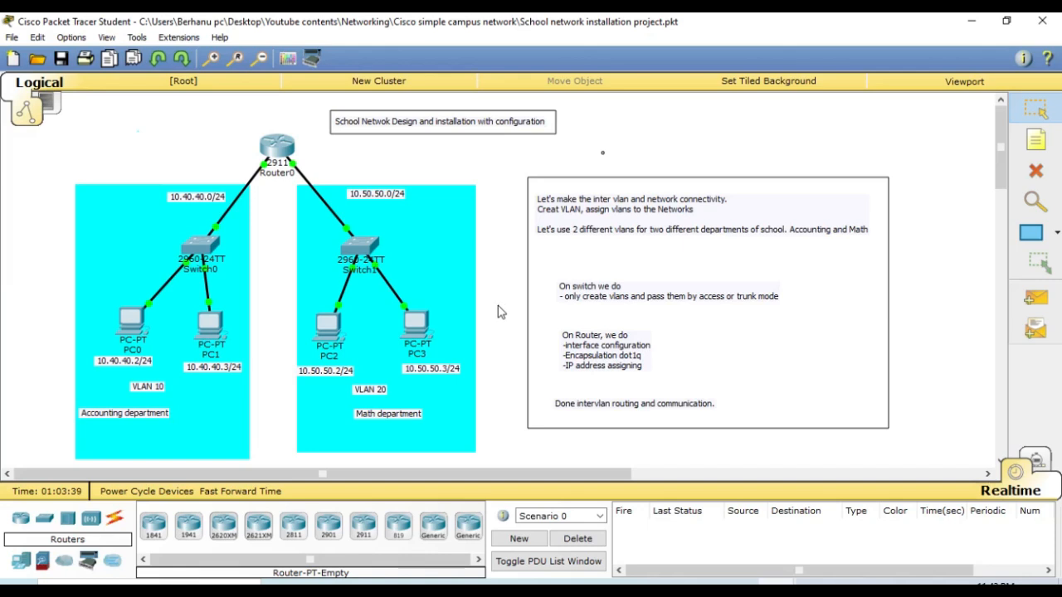
- Send a simple PDU from PC0 to PC2
left_click(1034, 300)
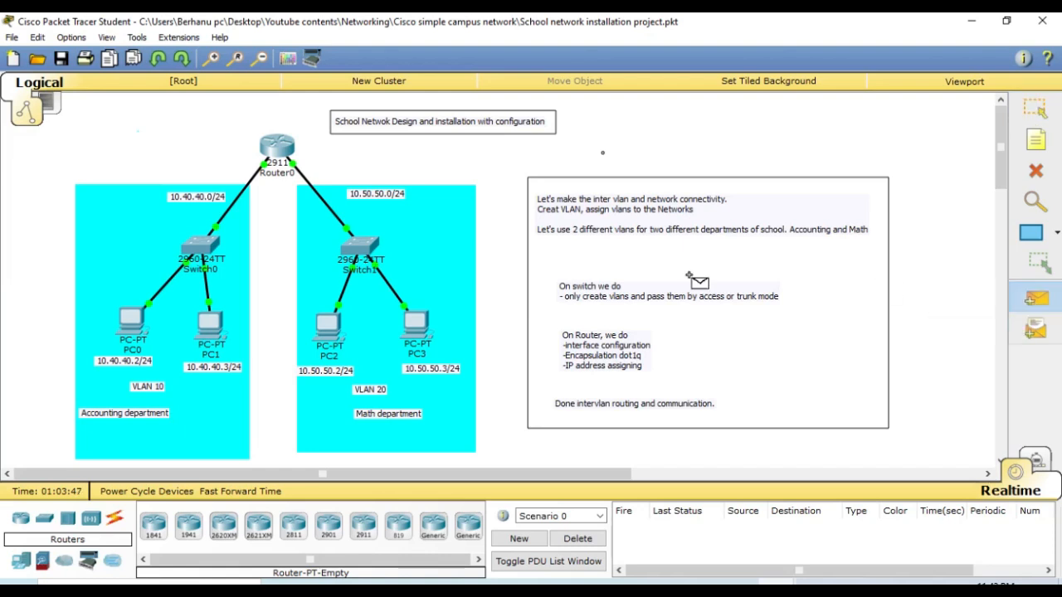
left_click(127, 325)
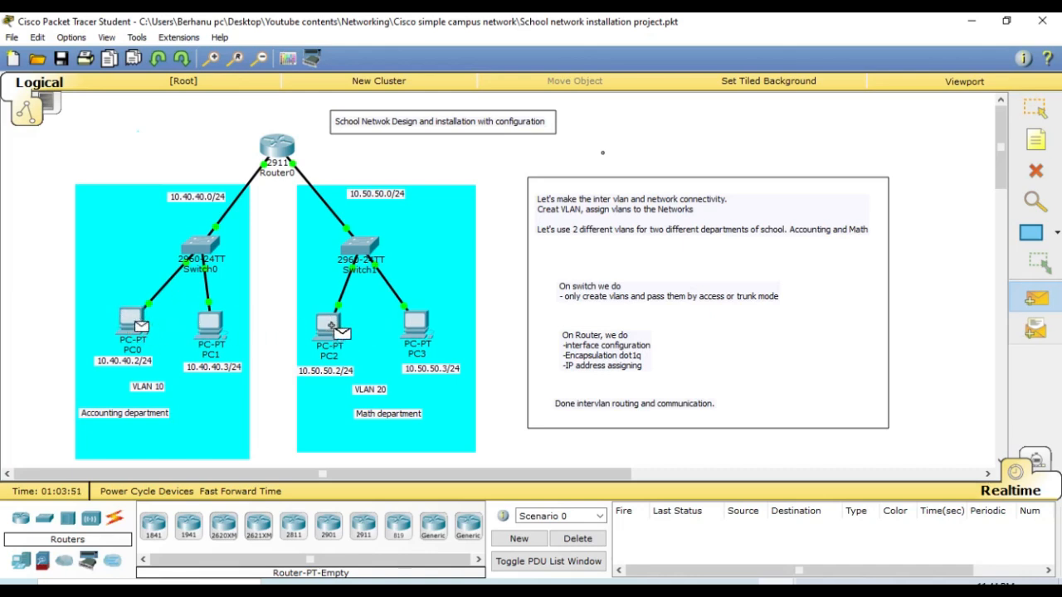
left_click(331, 324)
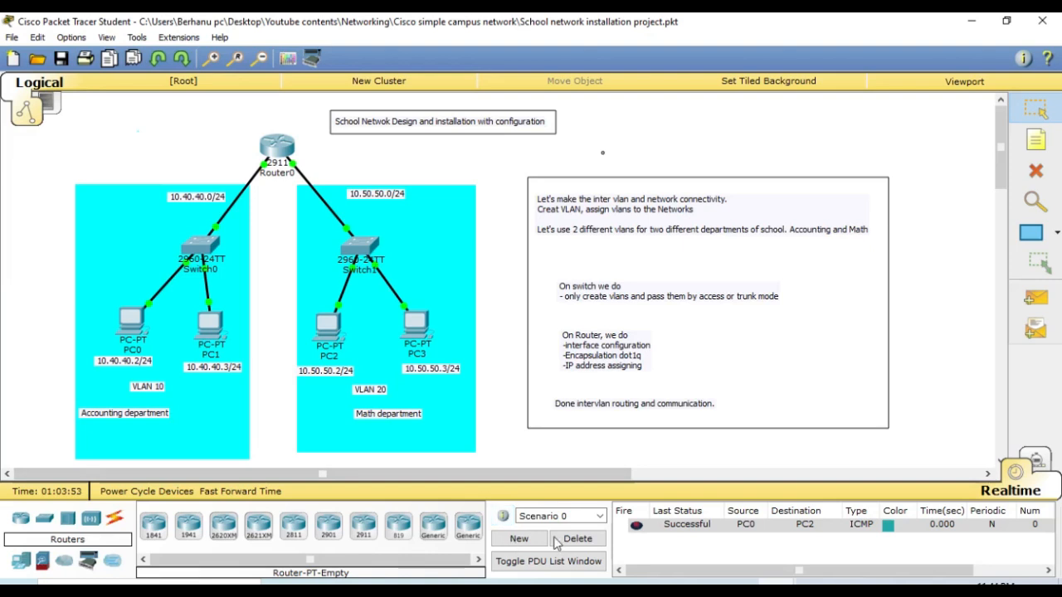
- Open the command prompt on PC3 and place its window clear of the network topology
left_click(420, 331)
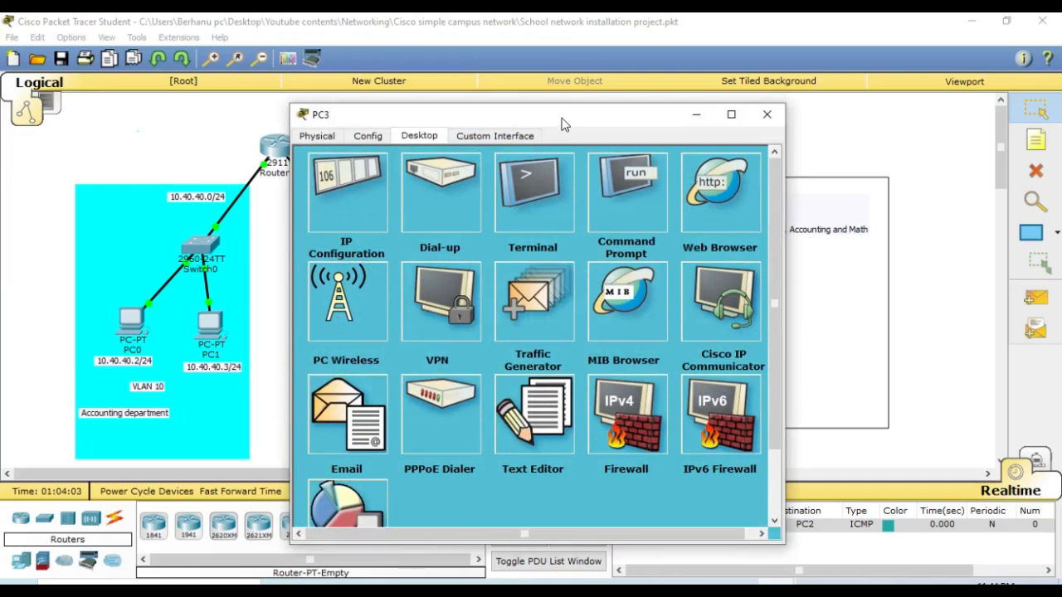
left_click_drag(564, 124, 798, 164)
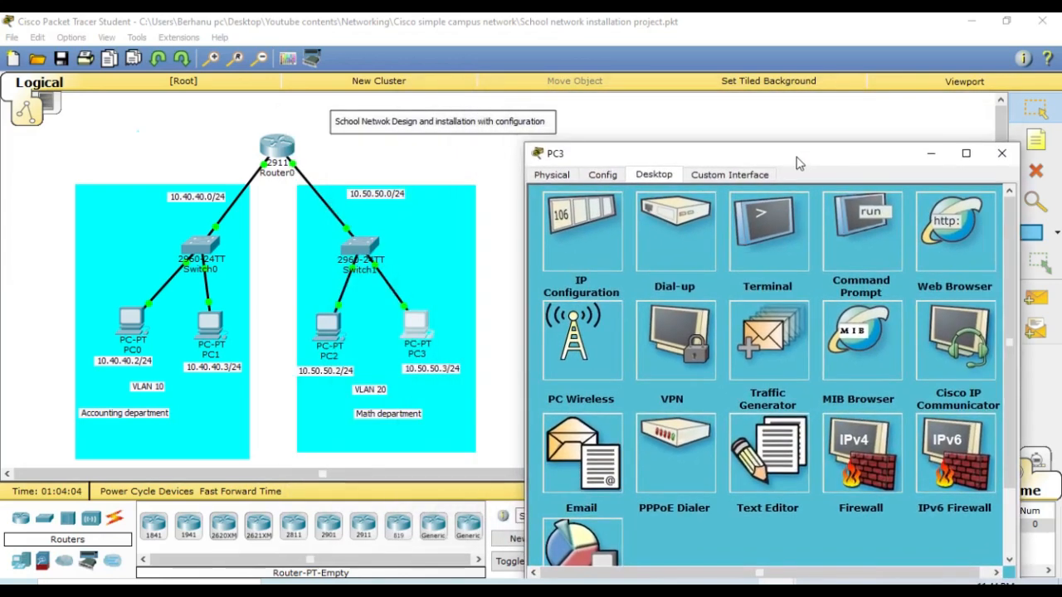
left_click(851, 244)
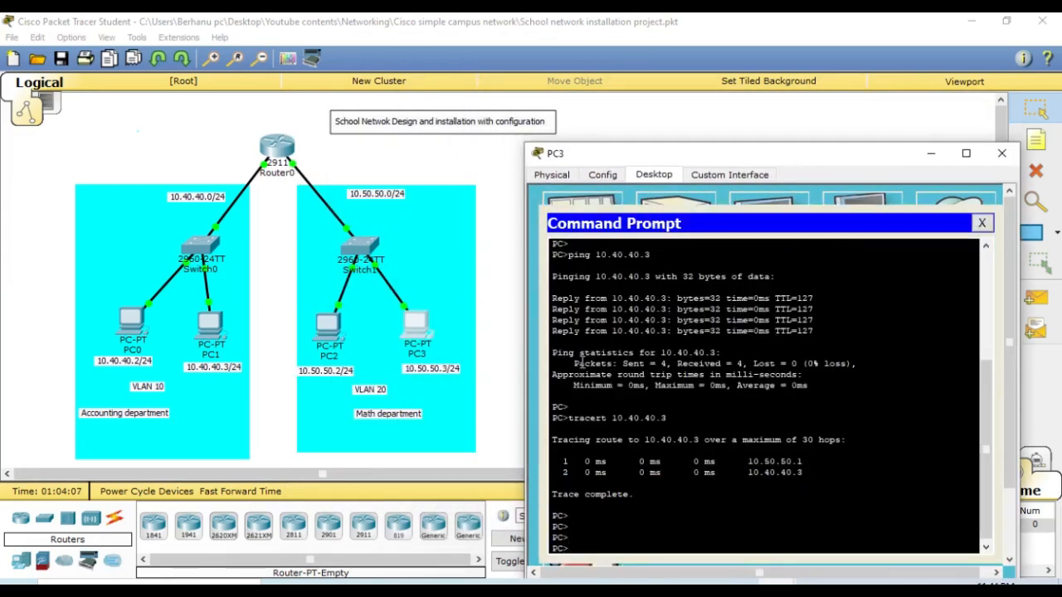
left_click_drag(737, 156, 753, 84)
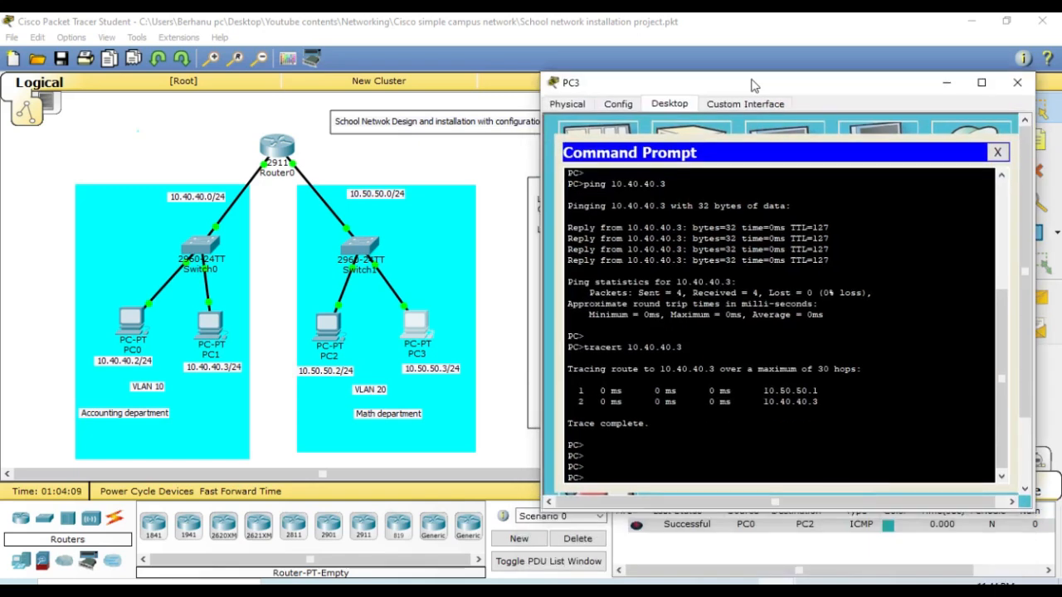
- Ping the Math department's gateway at 10.50.50.1 from PC3
type("pi")
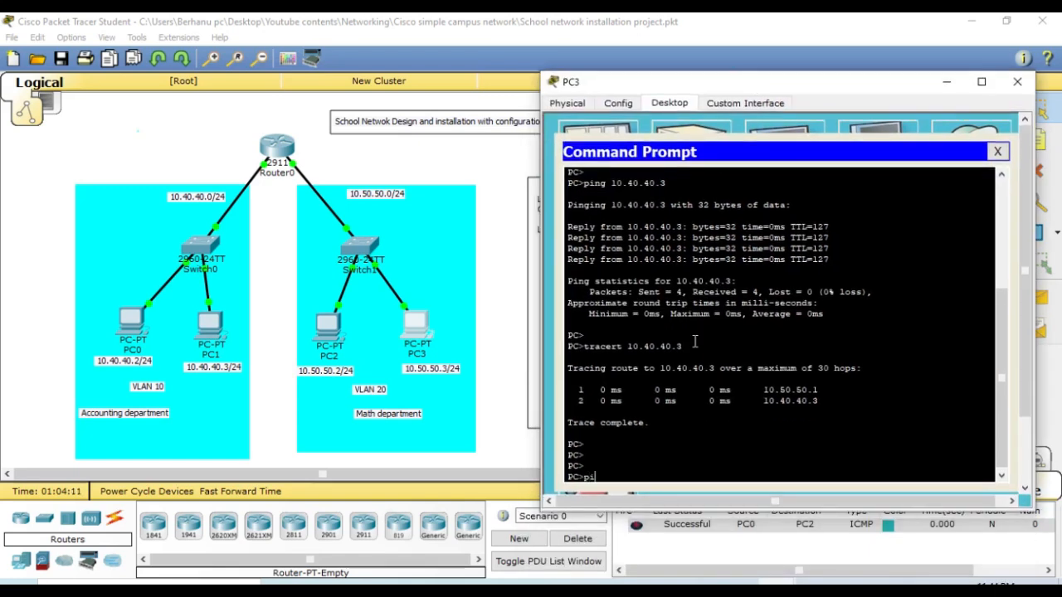
type("ng 10.50.50.1")
key("Return")
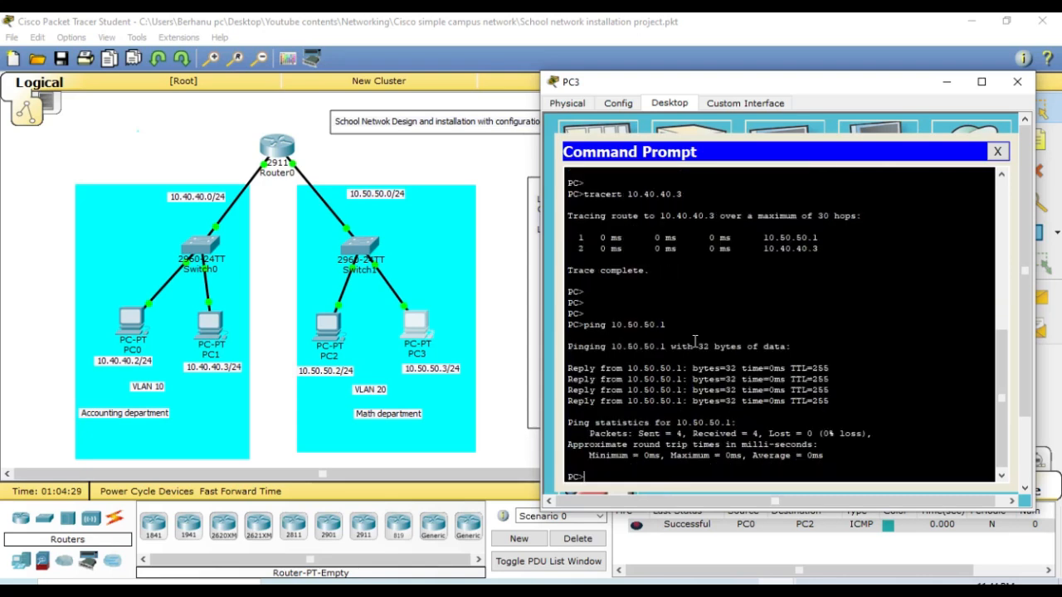
- Add several blank prompt lines below the ping output, and close PC3's command prompt and device window
key("Return")
key("Return")
key("Return")
key("Return")
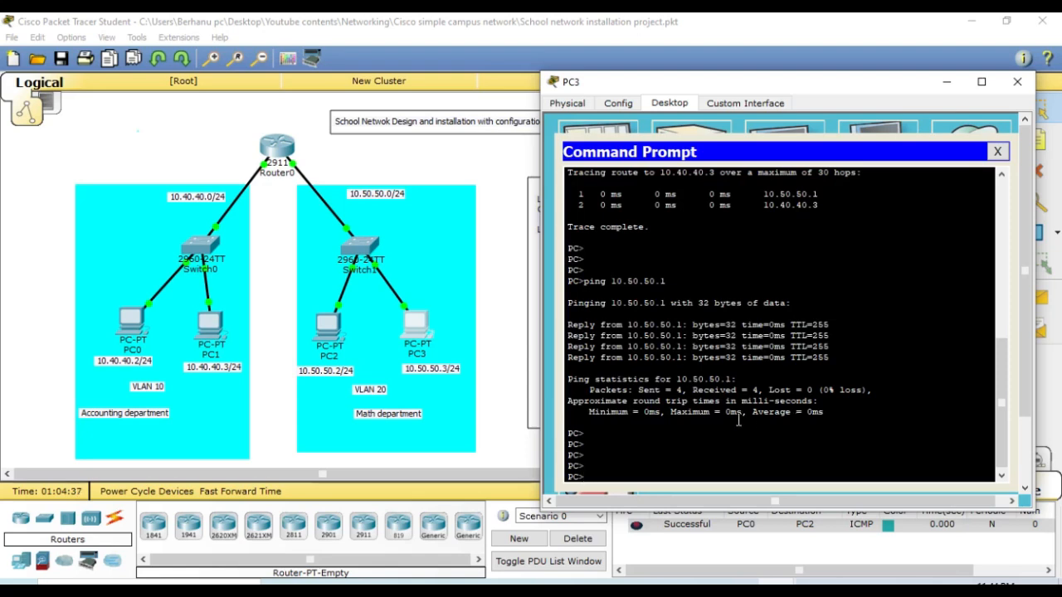
key("Return")
key("Return")
key("Return")
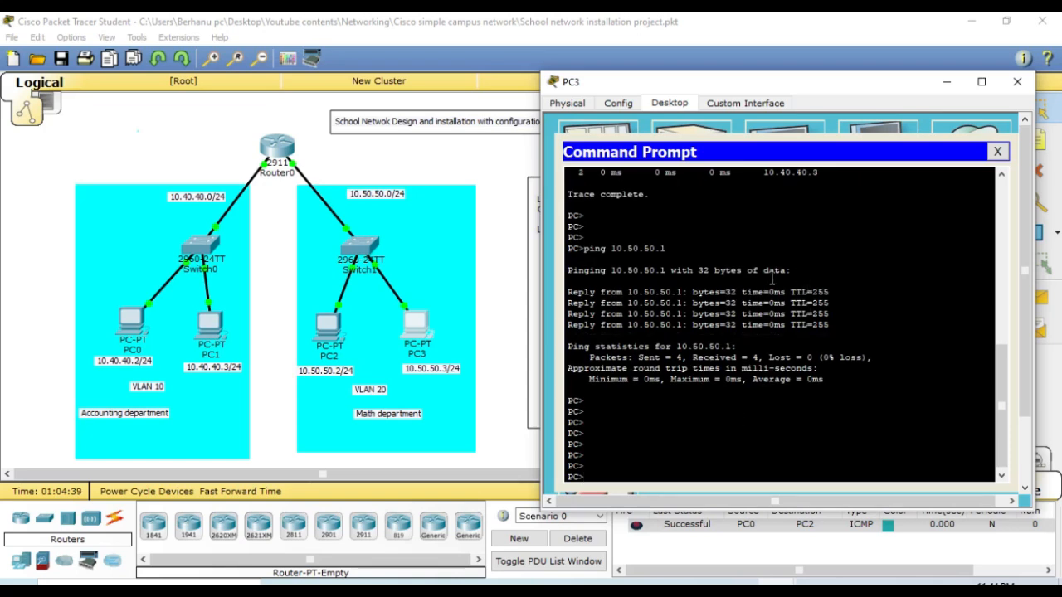
left_click(997, 152)
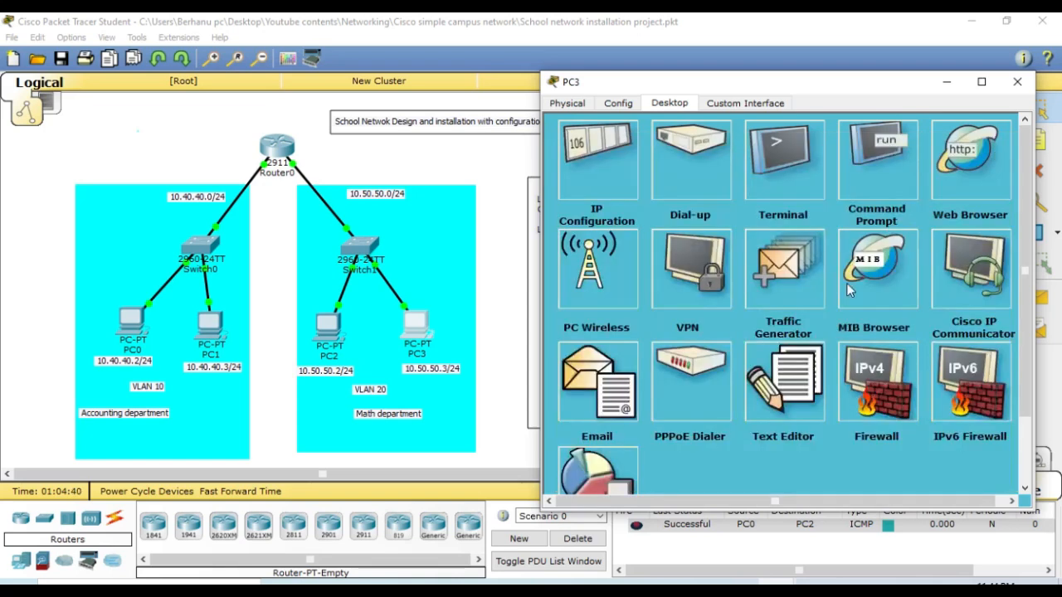
left_click(1019, 87)
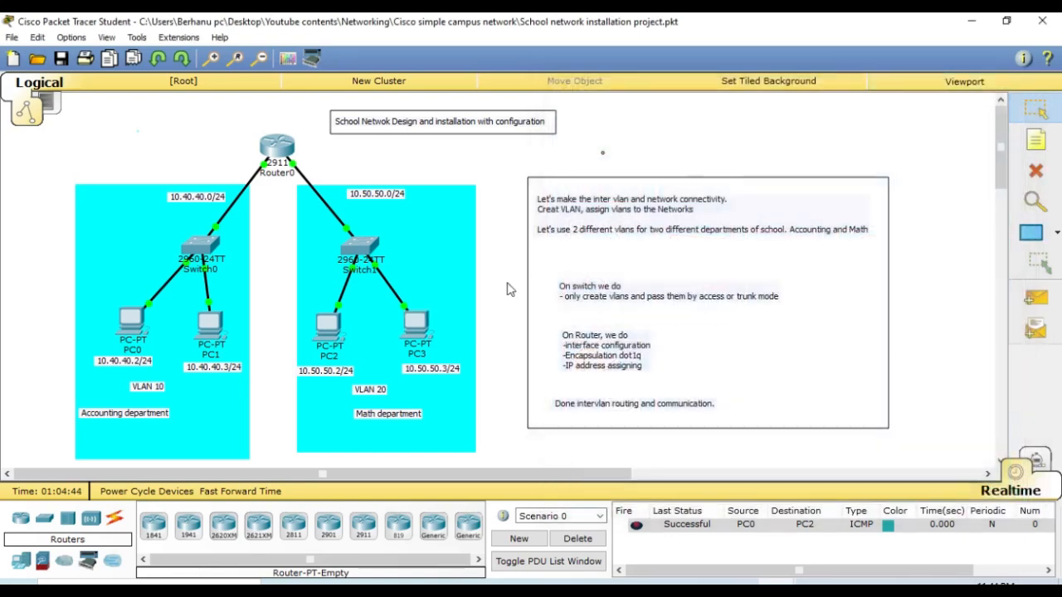